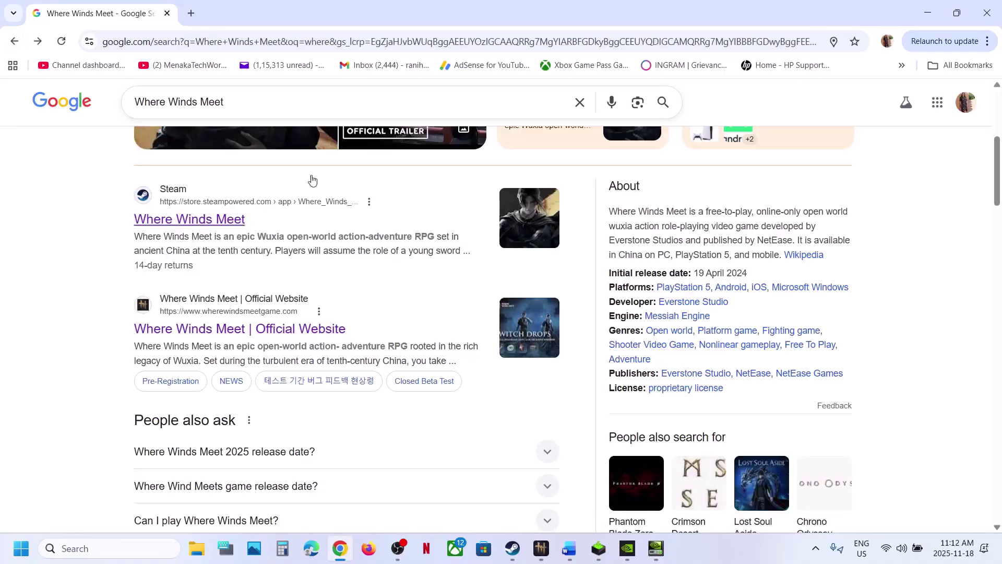
# Open the official Where Winds Meet website from the search results and start the PC client download.
pyautogui.scroll(5, 276, 387)
pyautogui.scroll(-4, 275, 387)
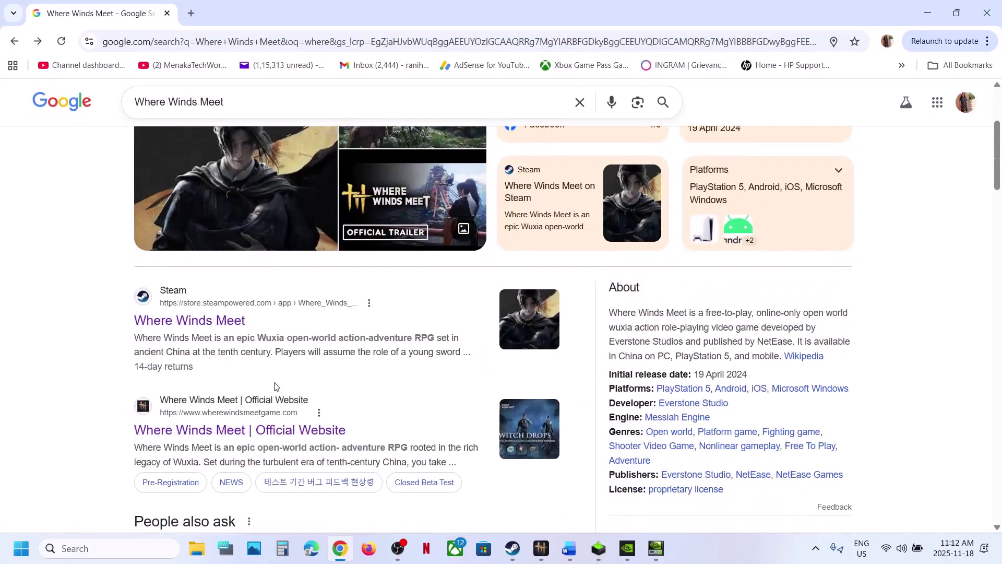
pyautogui.click(207, 429)
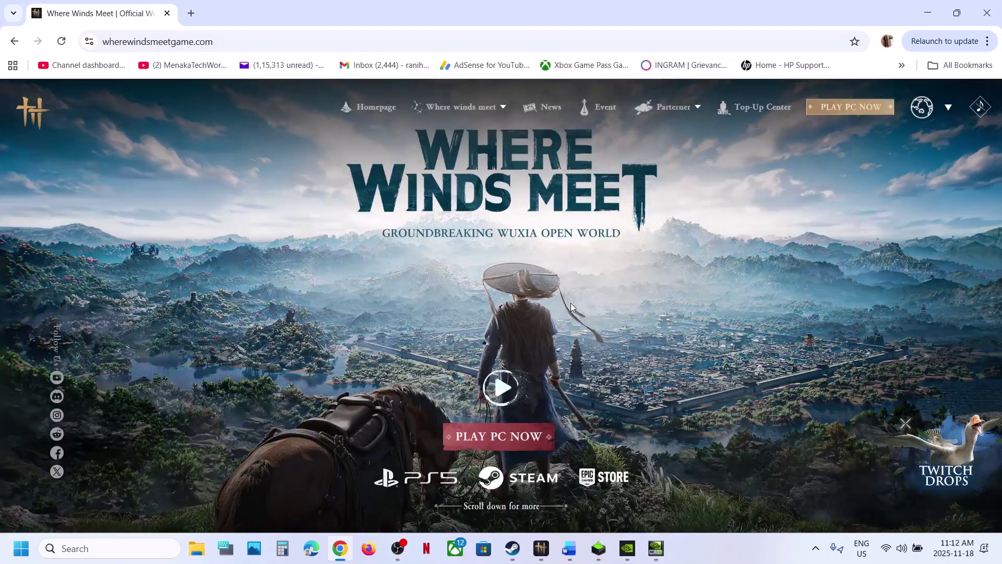
pyautogui.click(499, 441)
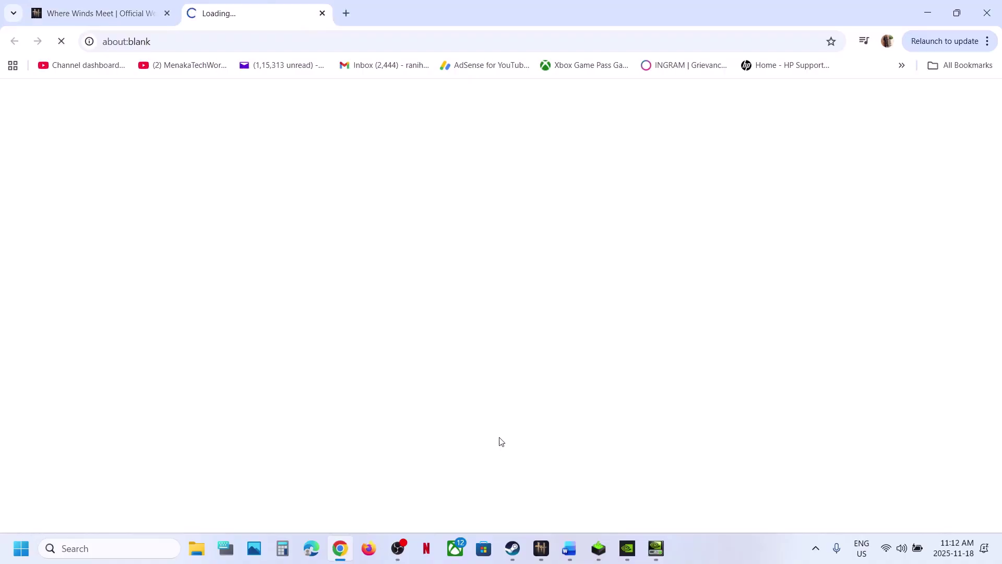
# Check the progress of the game installer in the browser's recent download history.
pyautogui.click(510, 552)
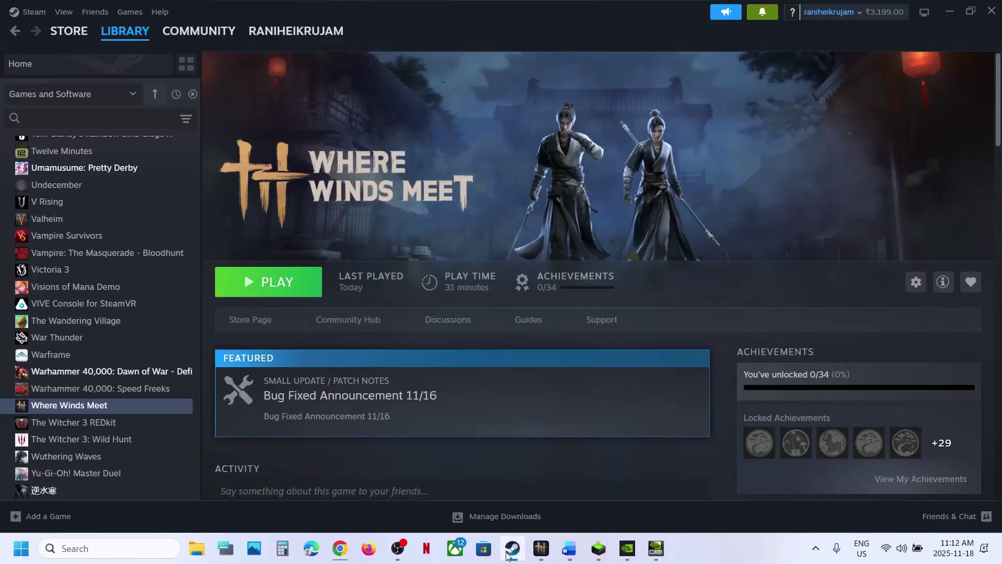
pyautogui.click(509, 550)
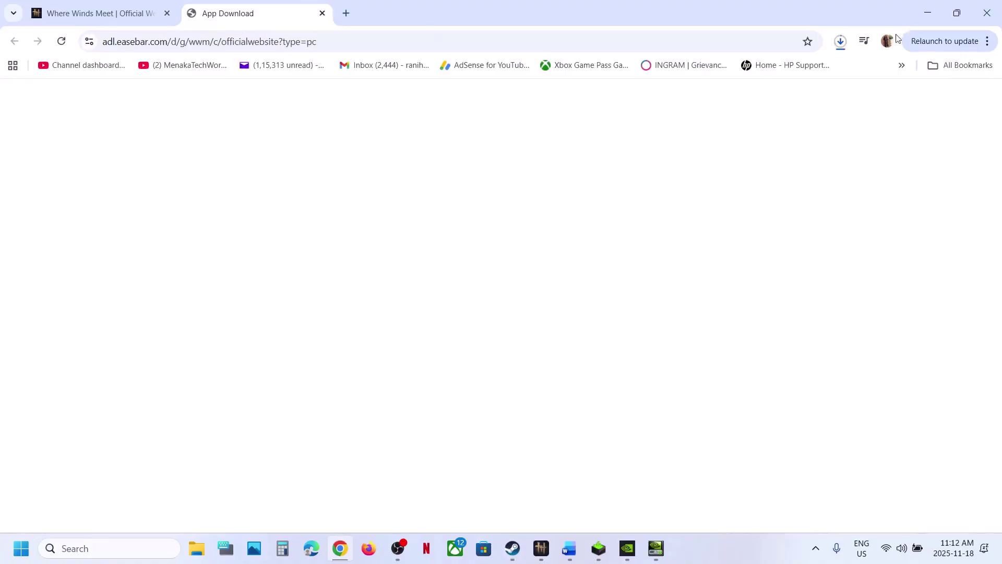
pyautogui.click(844, 48)
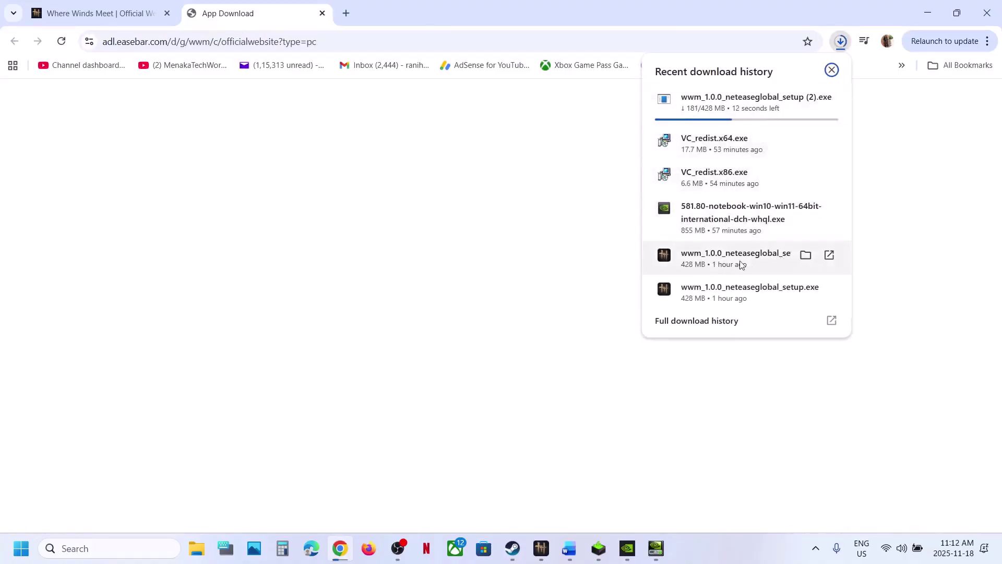
pyautogui.click(530, 269)
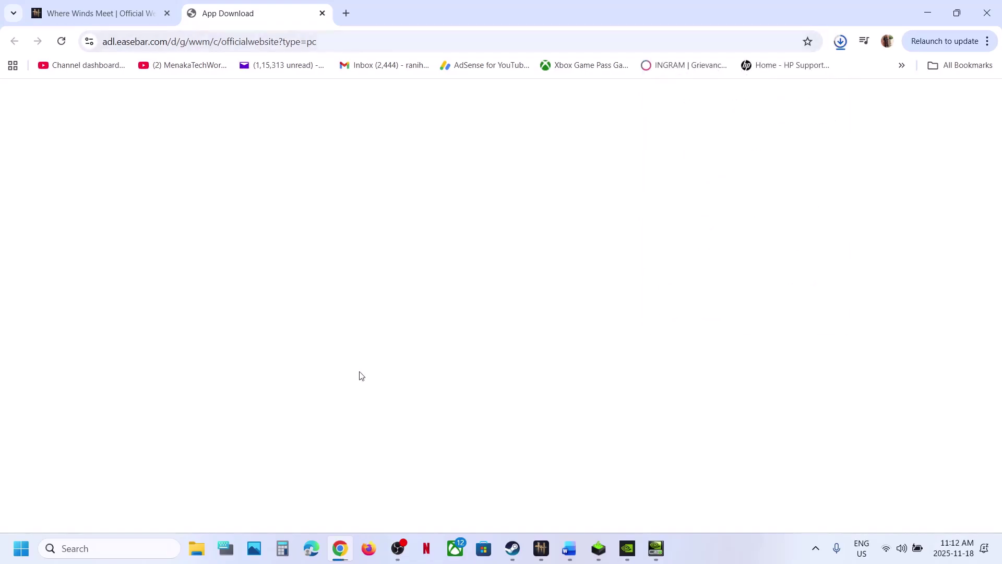
# Return to the official game website, glance at the Anno notes document, and close the browser.
pyautogui.click(98, 16)
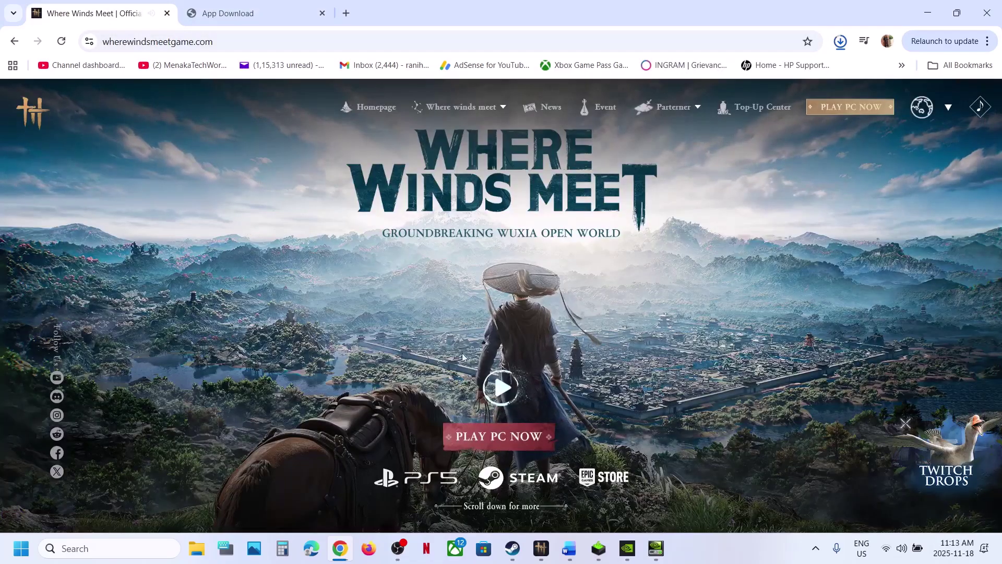
pyautogui.moveTo(569, 548)
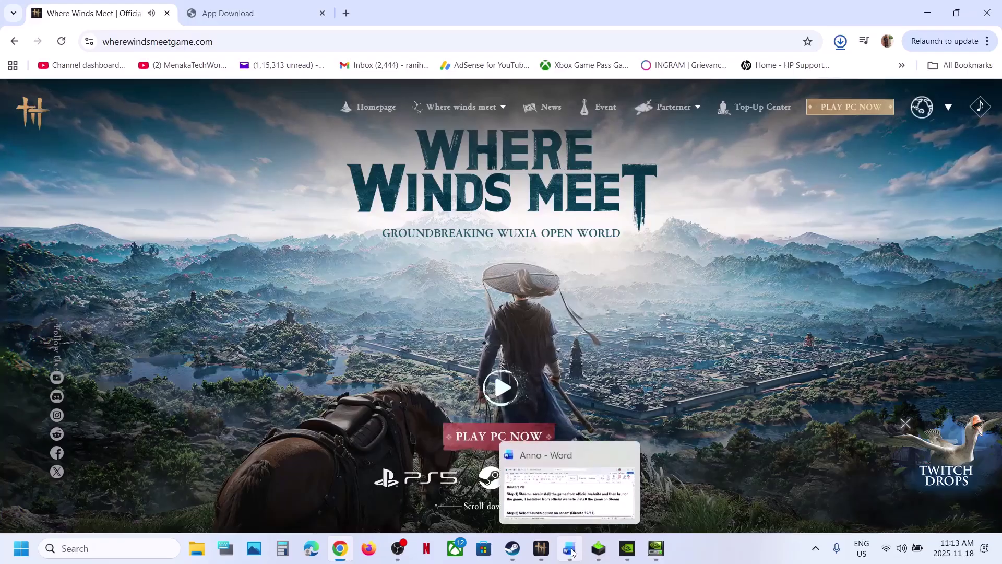
pyautogui.click(579, 496)
pyautogui.click(823, 160)
pyautogui.click(998, 14)
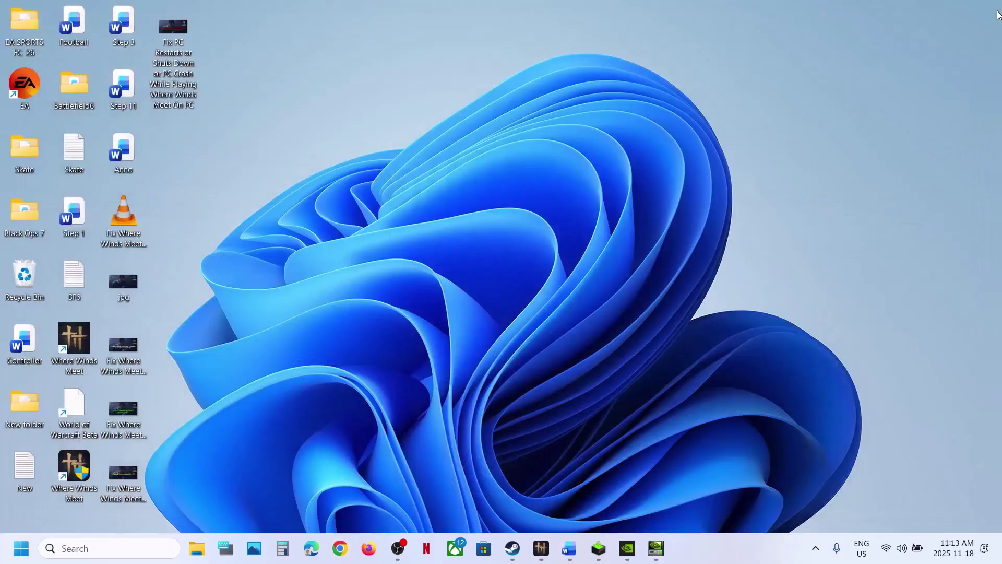
# Switch to the game's library page in Steam and look at the standalone Where Winds Meet launcher.
pyautogui.click(512, 548)
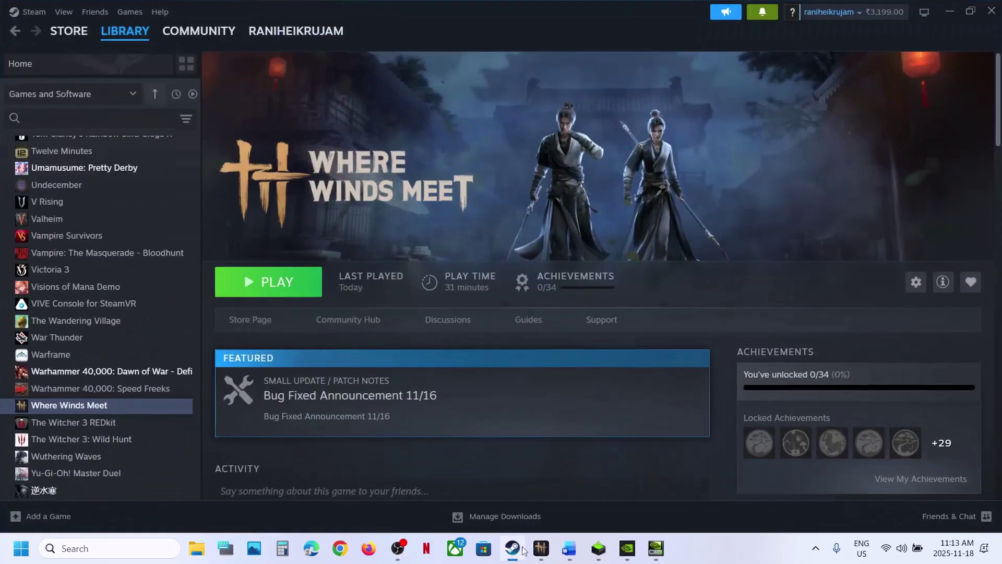
pyautogui.click(540, 549)
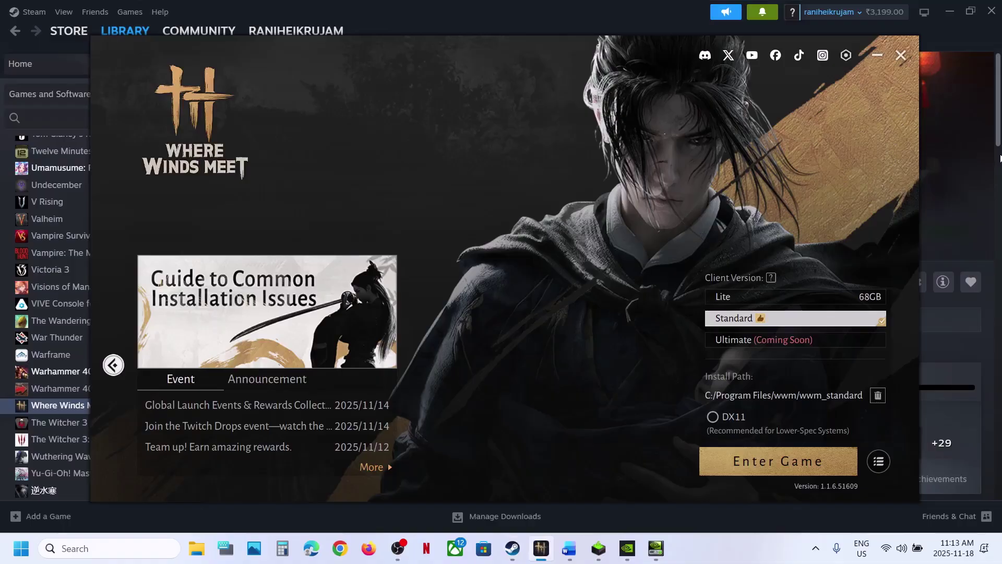
pyautogui.click(960, 169)
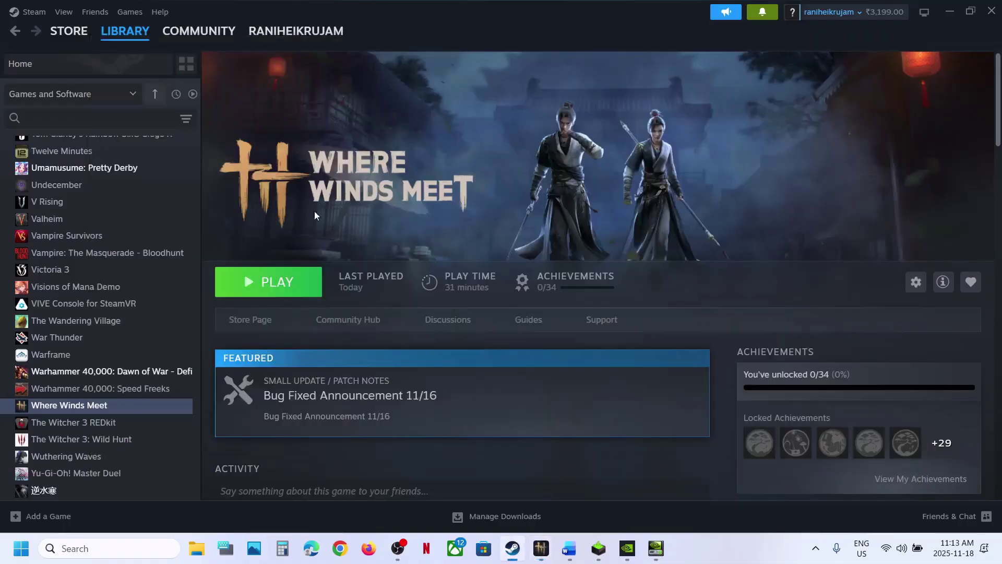
# Switch to the Anno document in Word and highlight the Step 2 text about selecting the launch option on Steam.
pyautogui.click(568, 548)
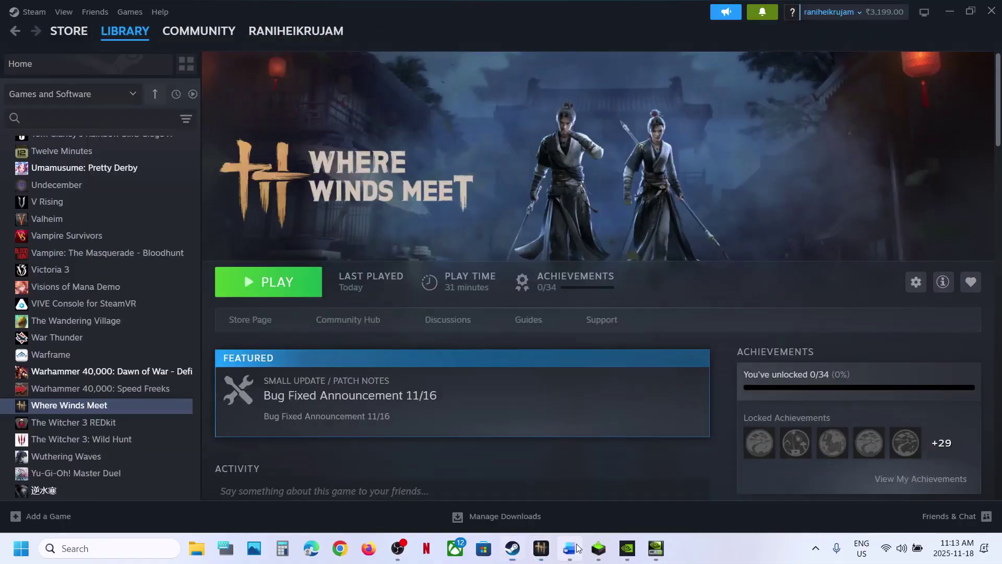
pyautogui.scroll(-2, 385, 371)
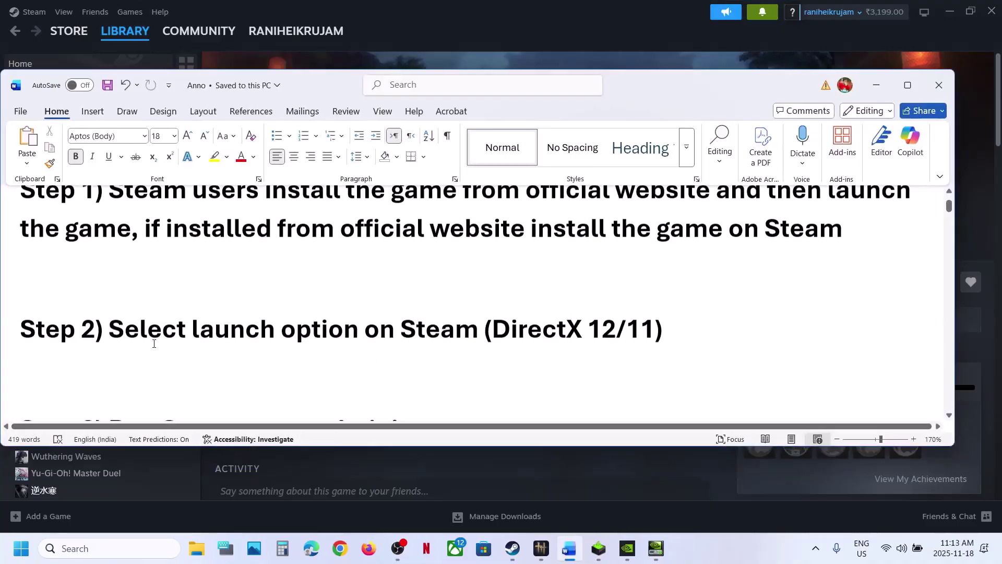
pyautogui.moveTo(150, 331); pyautogui.dragTo(499, 347)
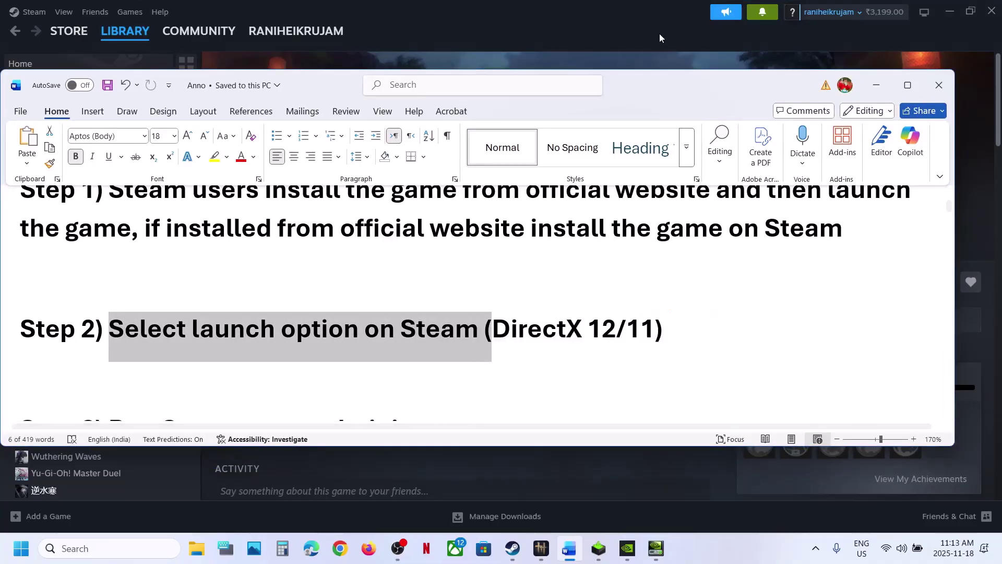
# Review the game's launch options in Steam without launching it, and look at the client options in the standalone launcher.
pyautogui.click(646, 42)
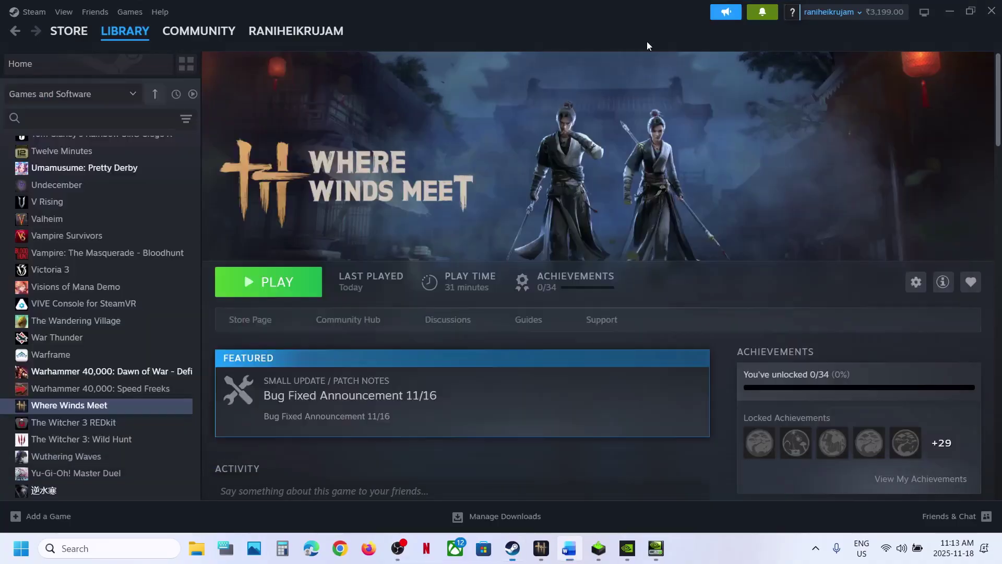
pyautogui.click(271, 296)
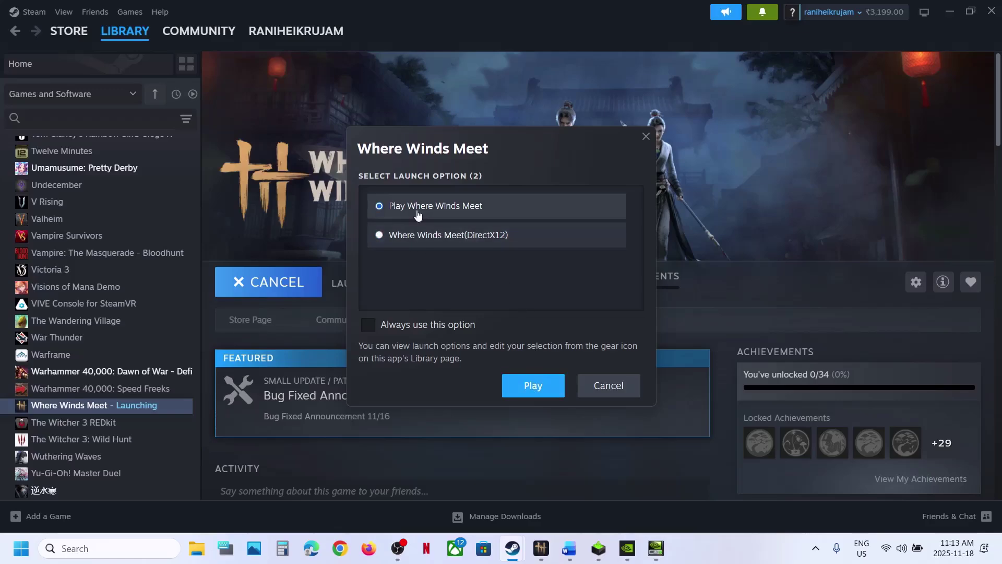
pyautogui.click(593, 389)
pyautogui.click(539, 552)
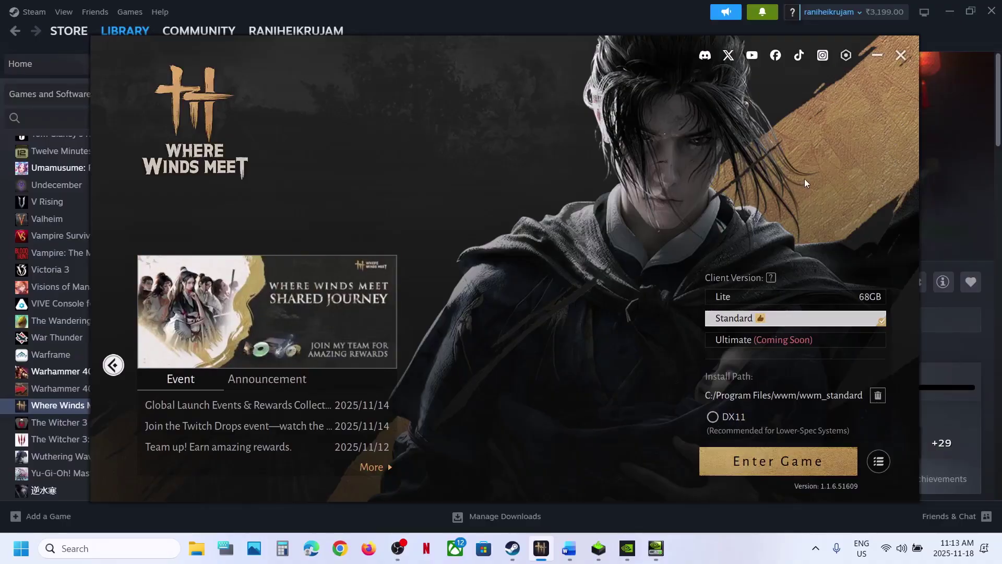
pyautogui.click(936, 151)
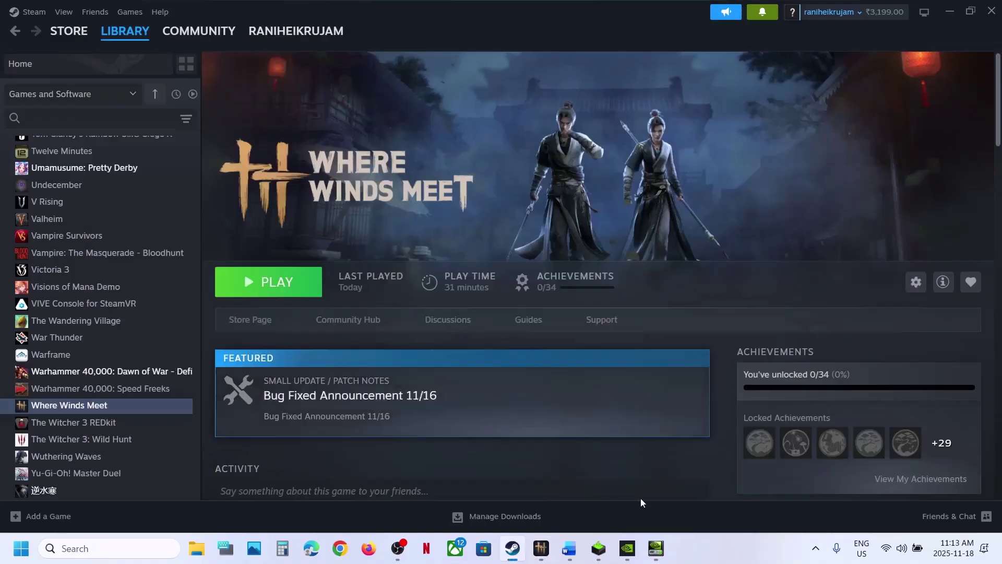
# Go to Step 3 of the Anno notes in Word, about running Steam as an administrator, and highlight the word Steam.
pyautogui.click(569, 548)
pyautogui.scroll(-3, 434, 387)
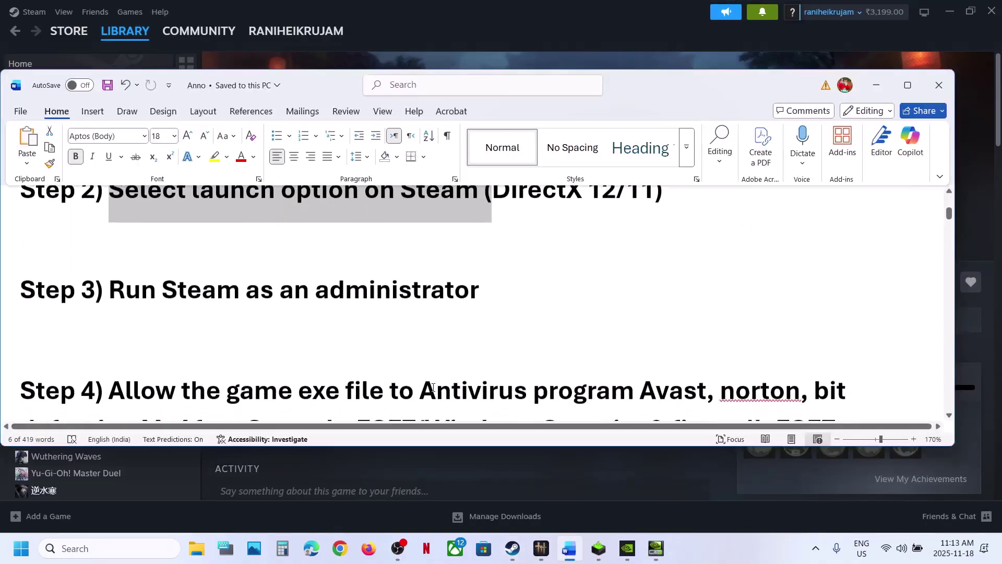
pyautogui.doubleClick(181, 293)
# Search Windows for "steam" and view the app's Run as administrator option without launching it.
pyautogui.click(434, 39)
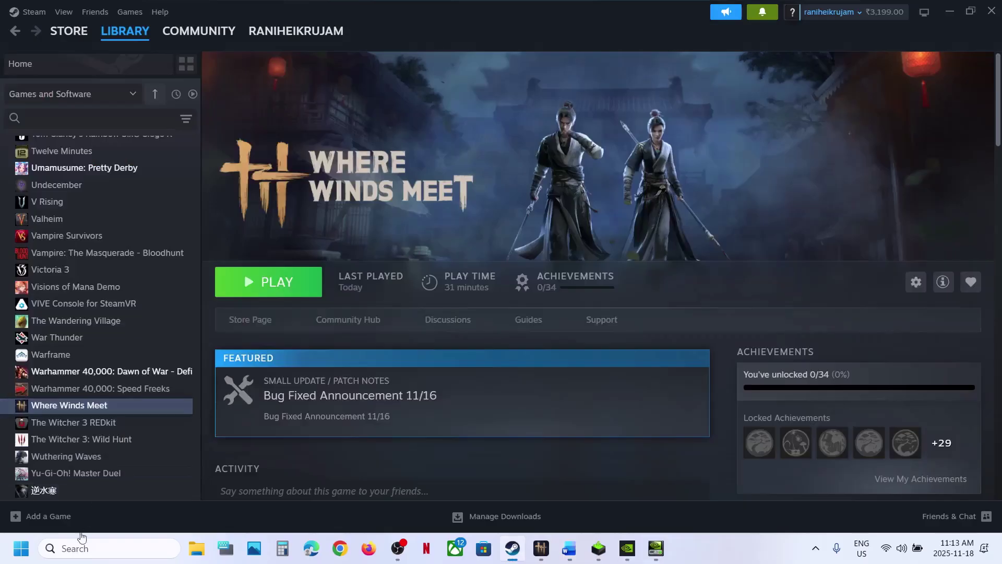
pyautogui.click(31, 11)
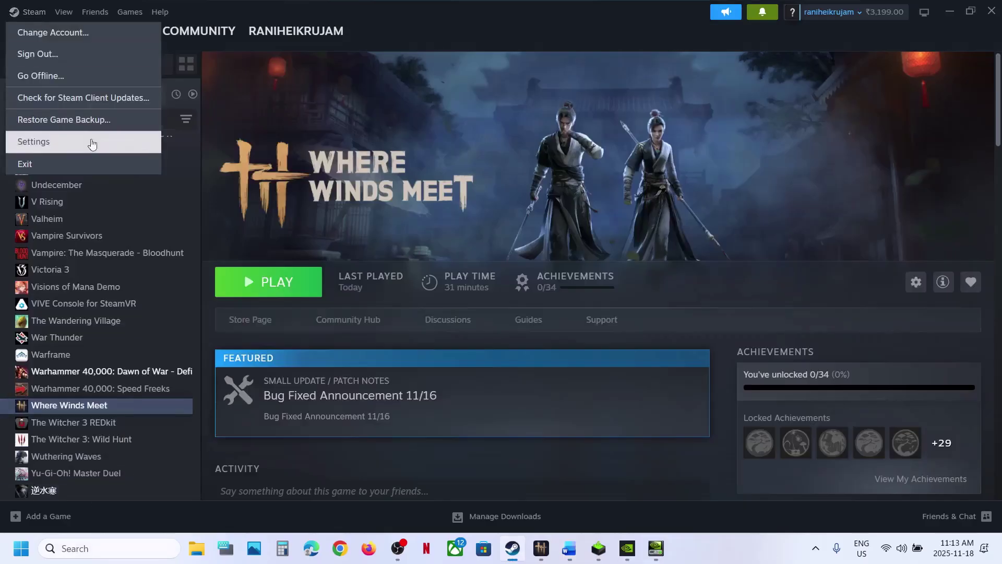
pyautogui.click(95, 546)
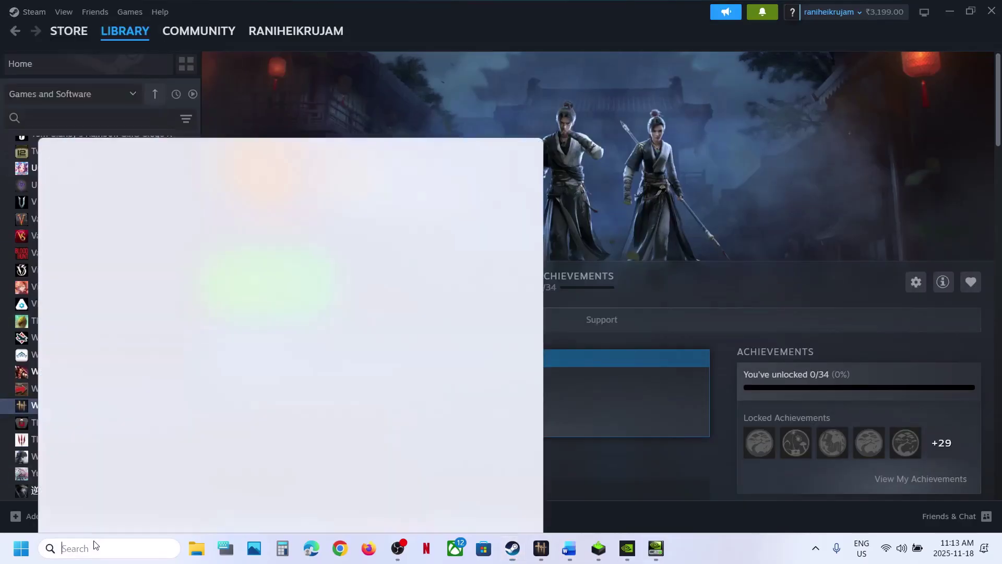
pyautogui.write('steam')
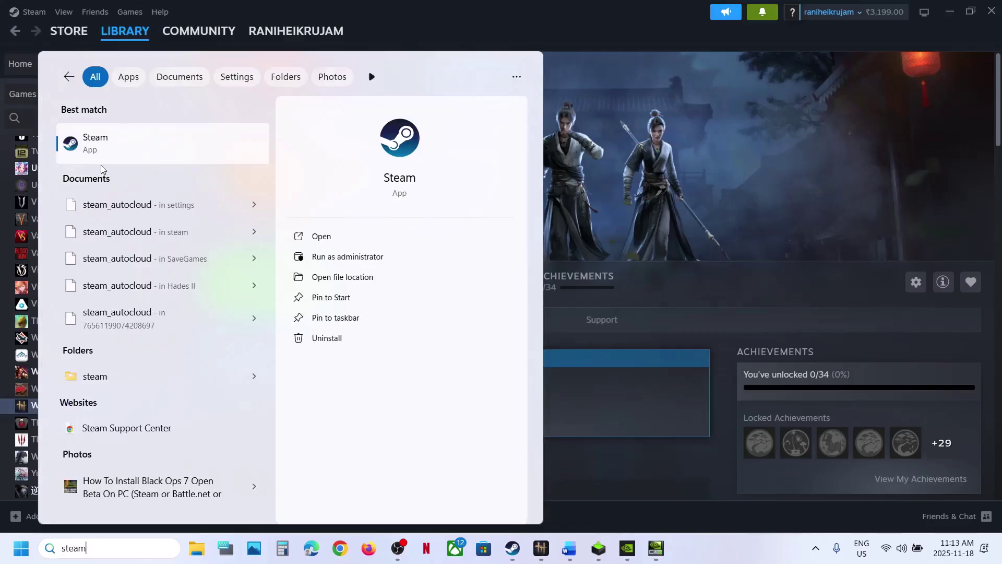
pyautogui.rightClick(95, 136)
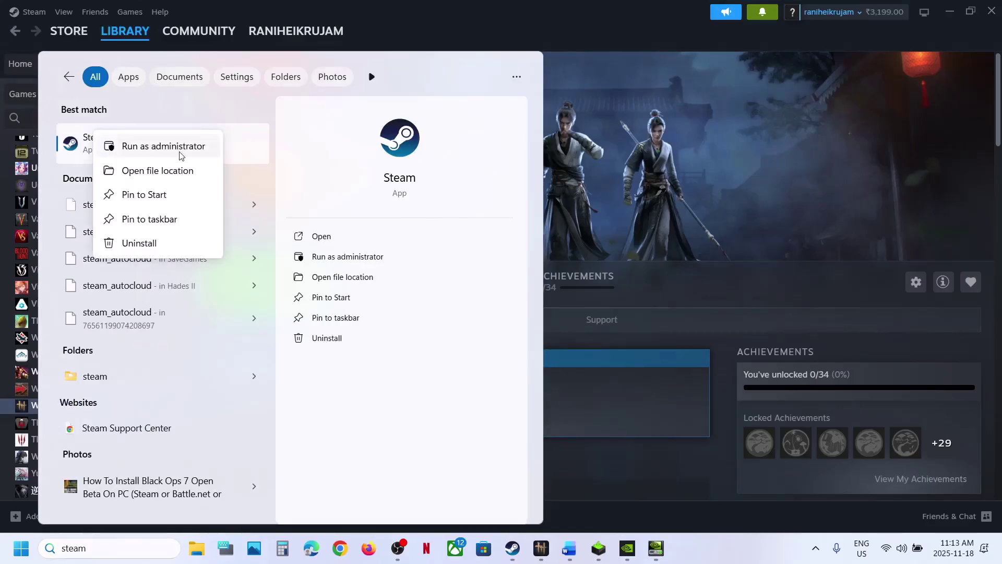
pyautogui.click(640, 140)
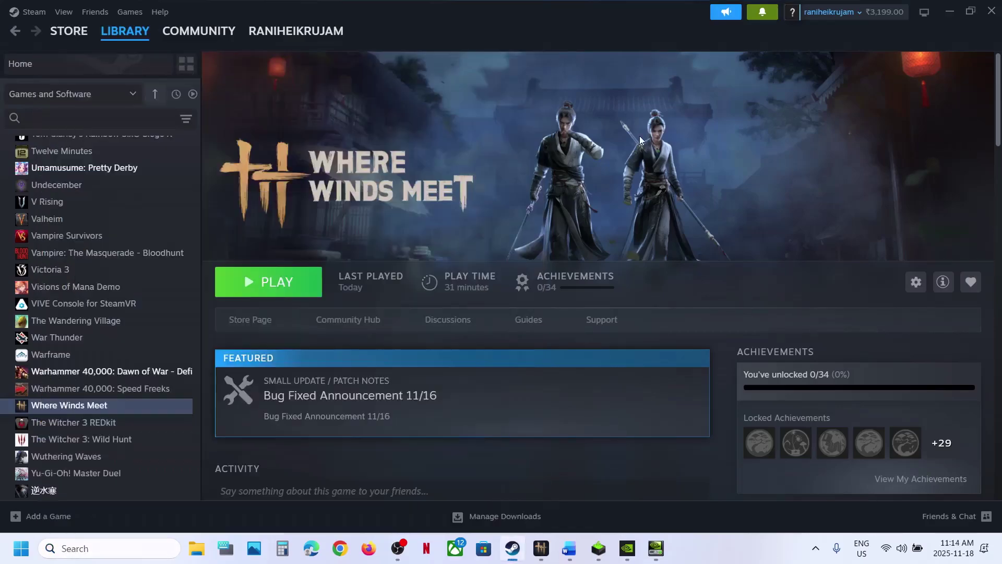
# Go to Step 4 of the Anno notes in Word and highlight text about allowing the game exe through antivirus programs.
pyautogui.click(569, 548)
pyautogui.scroll(-2, 335, 311)
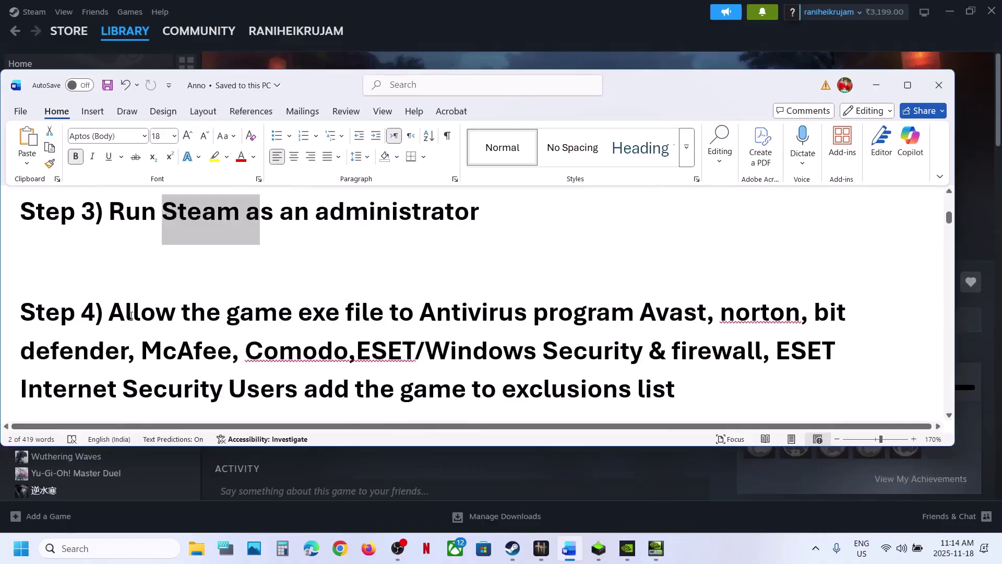
pyautogui.moveTo(131, 316); pyautogui.dragTo(22, 268)
# Open Virus & threat protection in Windows Security through the Privacy & security settings.
pyautogui.click(531, 64)
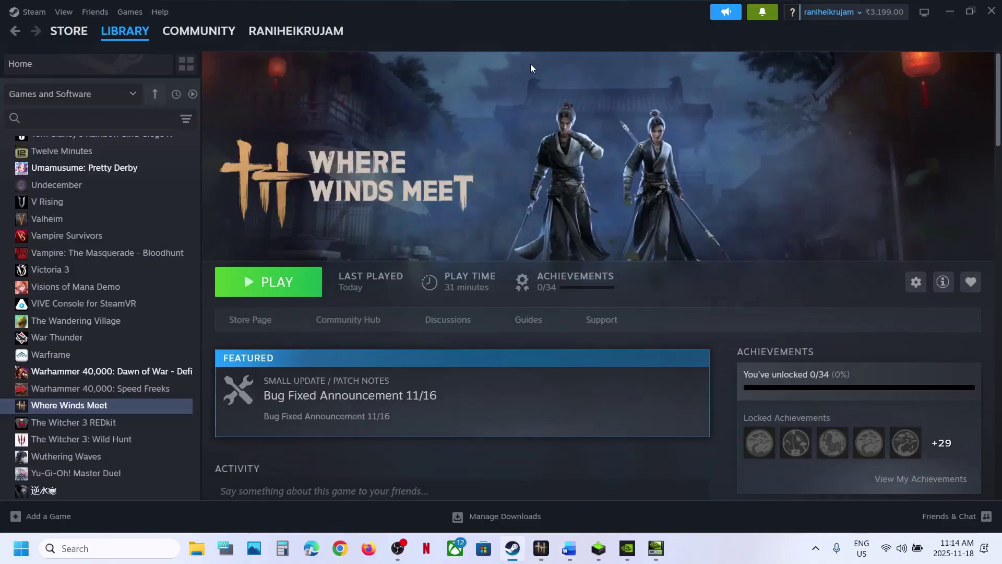
pyautogui.press('super+i')
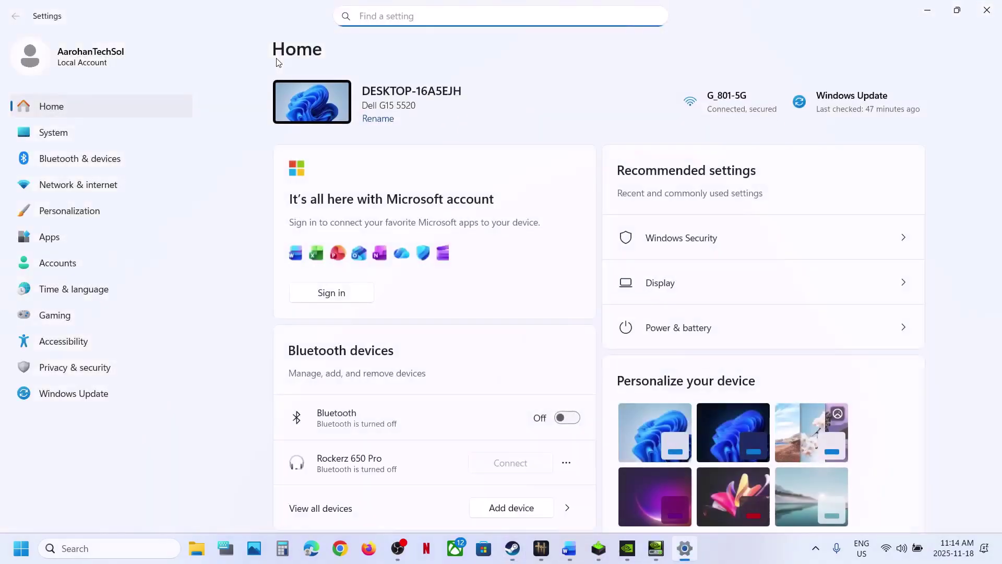
pyautogui.click(94, 367)
pyautogui.click(402, 115)
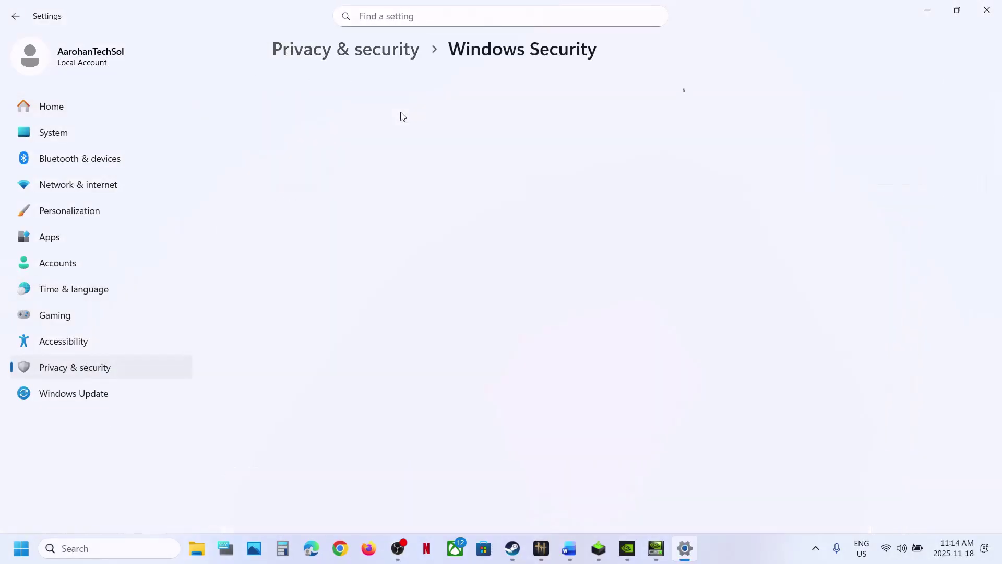
pyautogui.click(354, 186)
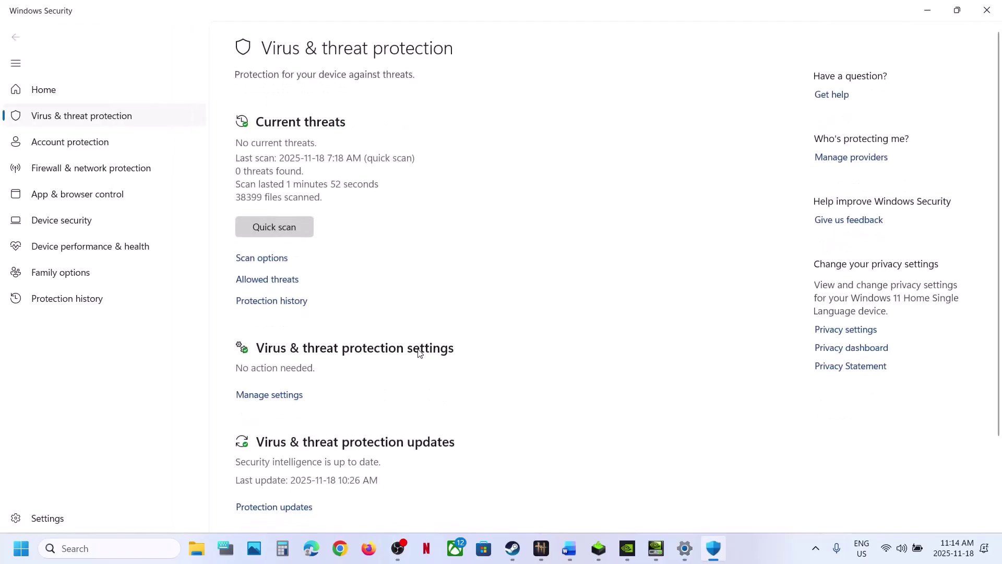
# Open the list of apps allowed through Controlled folder access under ransomware protection and grant the administrator permission.
pyautogui.scroll(-3, 416, 351)
pyautogui.scroll(1, 365, 418)
pyautogui.click(307, 483)
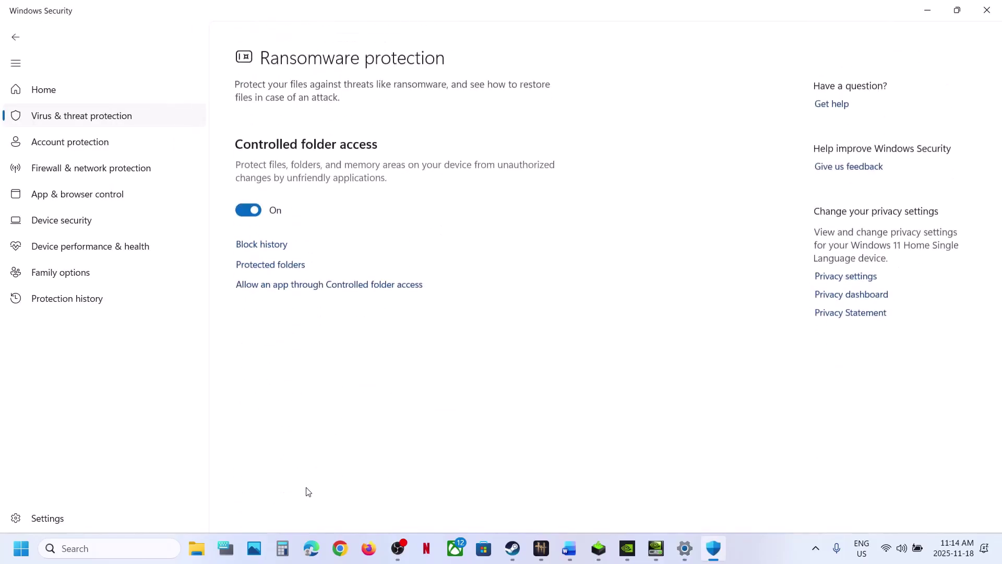
pyautogui.click(275, 277)
pyautogui.click(433, 377)
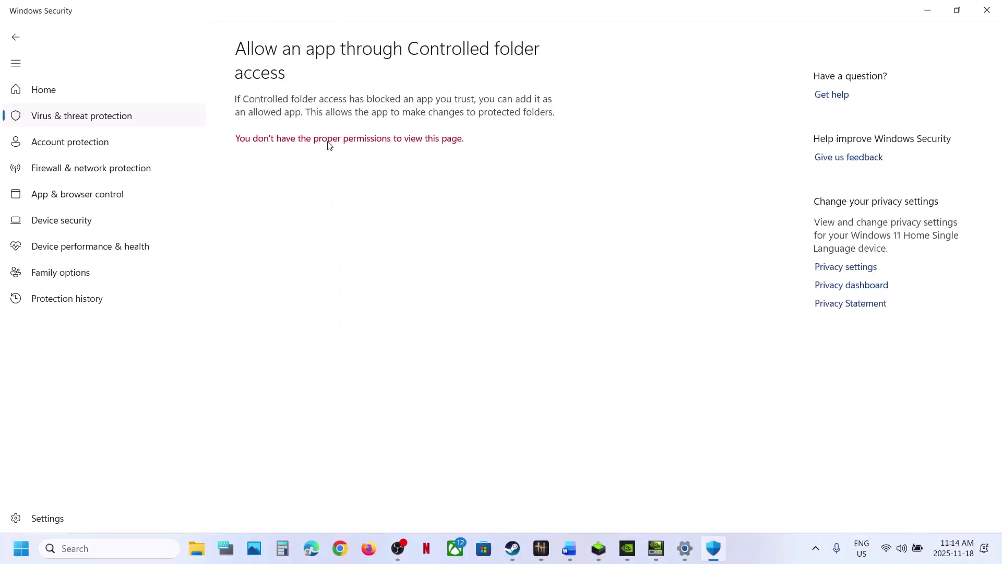
# Add launcher.exe from C:\Program Files\wwm to the apps allowed through Controlled folder access.
pyautogui.scroll(-2, 326, 145)
pyautogui.click(296, 42)
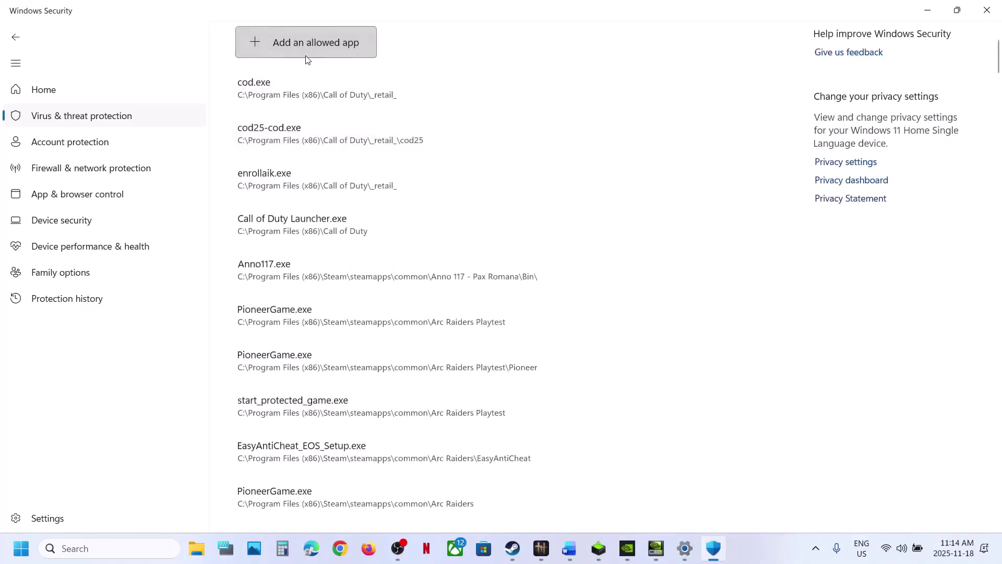
pyautogui.click(308, 54)
pyautogui.click(310, 104)
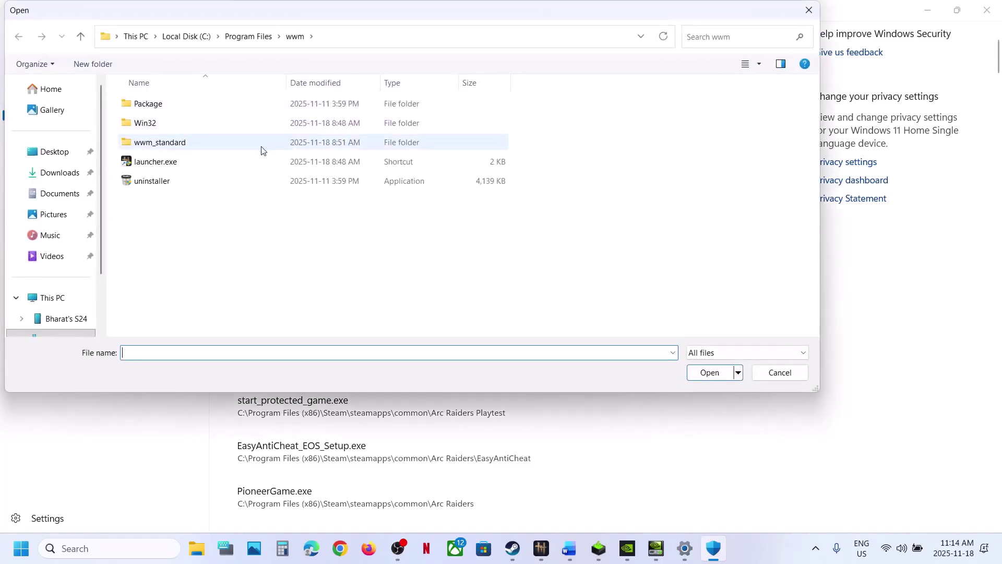
pyautogui.click(352, 38)
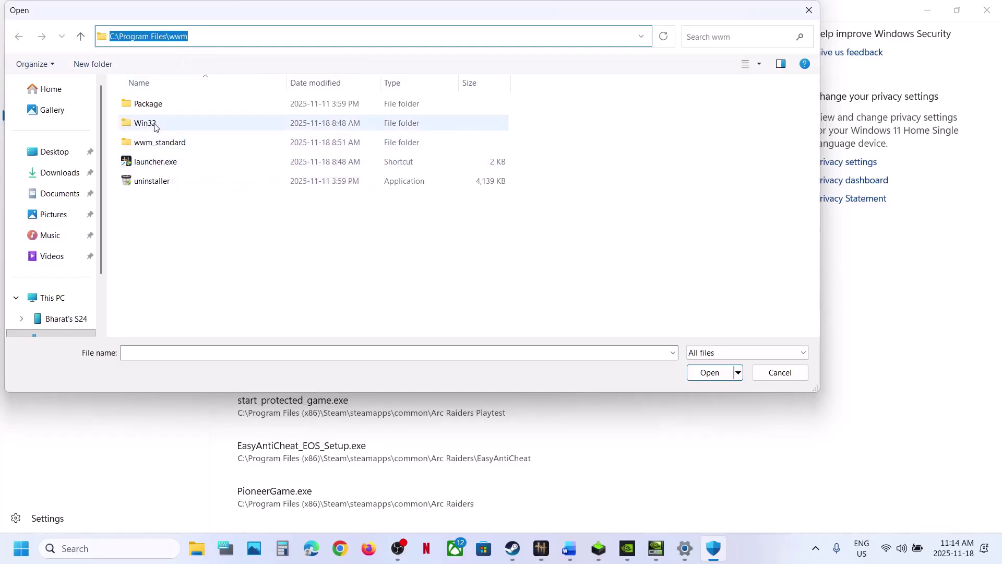
pyautogui.click(172, 162)
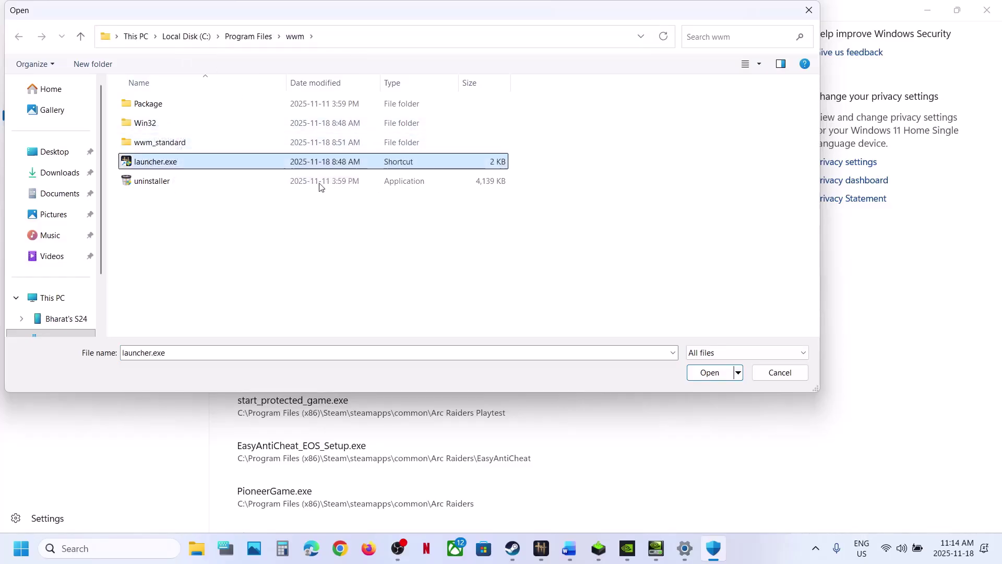
pyautogui.click(700, 373)
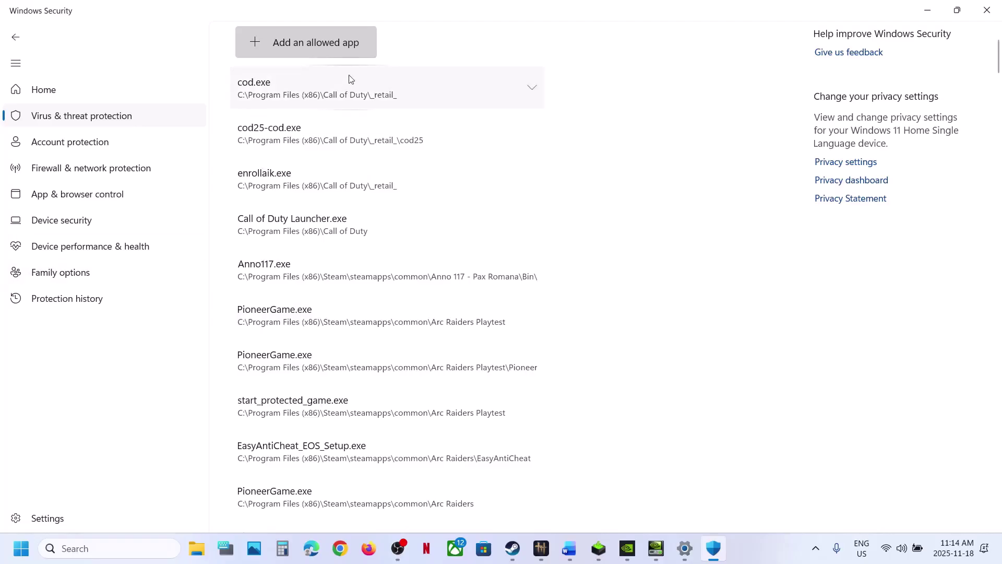
# Start adding another allowed app and browse to C:\Program Files (x86)\Steam\steamapps\common\Where Winds Meet.
pyautogui.click(329, 56)
pyautogui.click(334, 106)
pyautogui.click(248, 37)
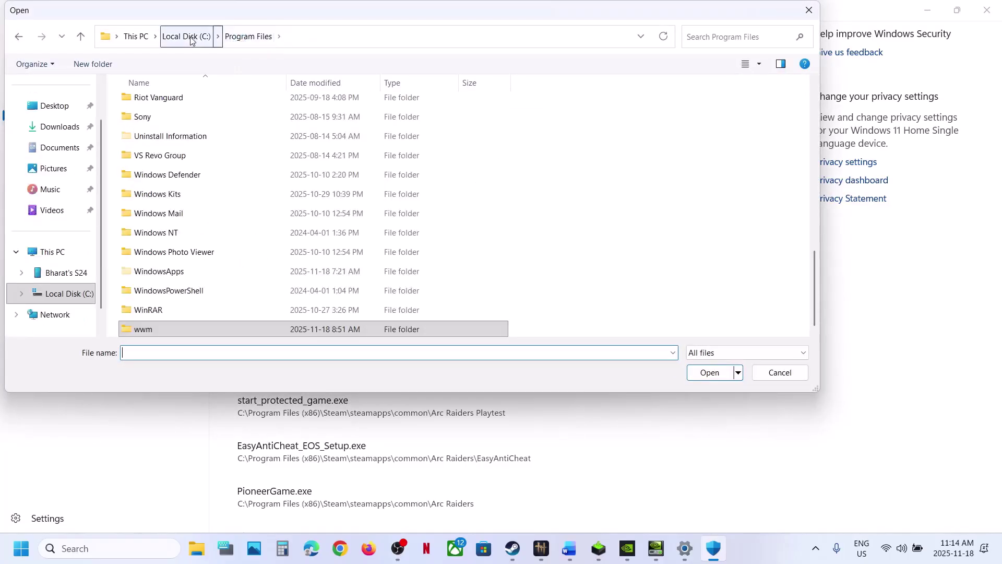
pyautogui.click(187, 37)
pyautogui.doubleClick(189, 258)
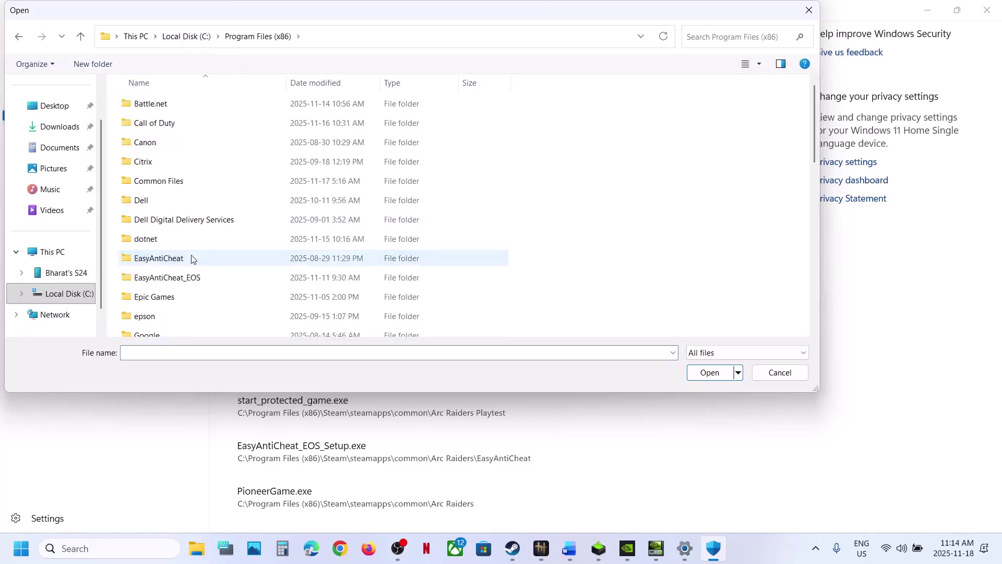
pyautogui.press('s')
pyautogui.doubleClick(153, 140)
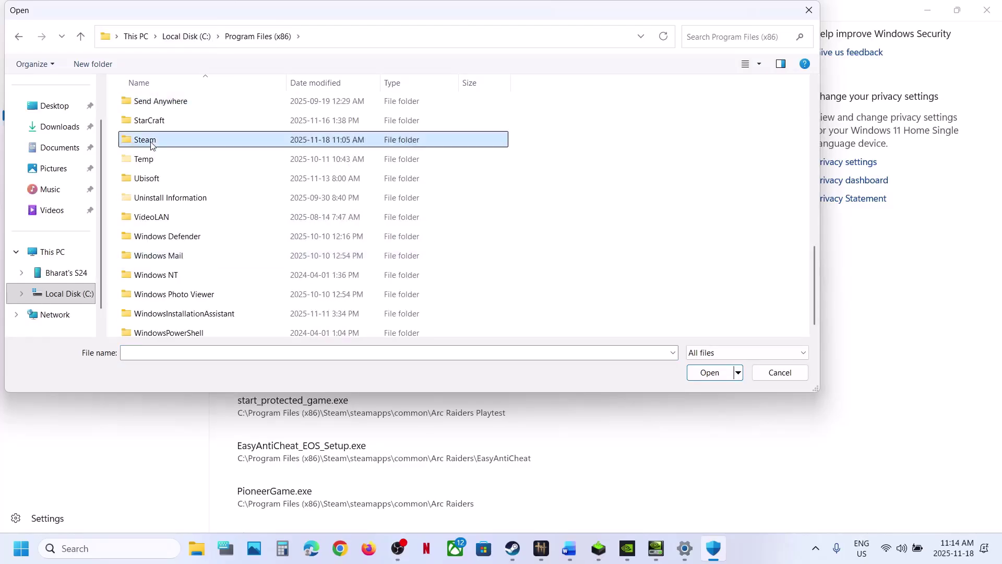
pyautogui.press('s')
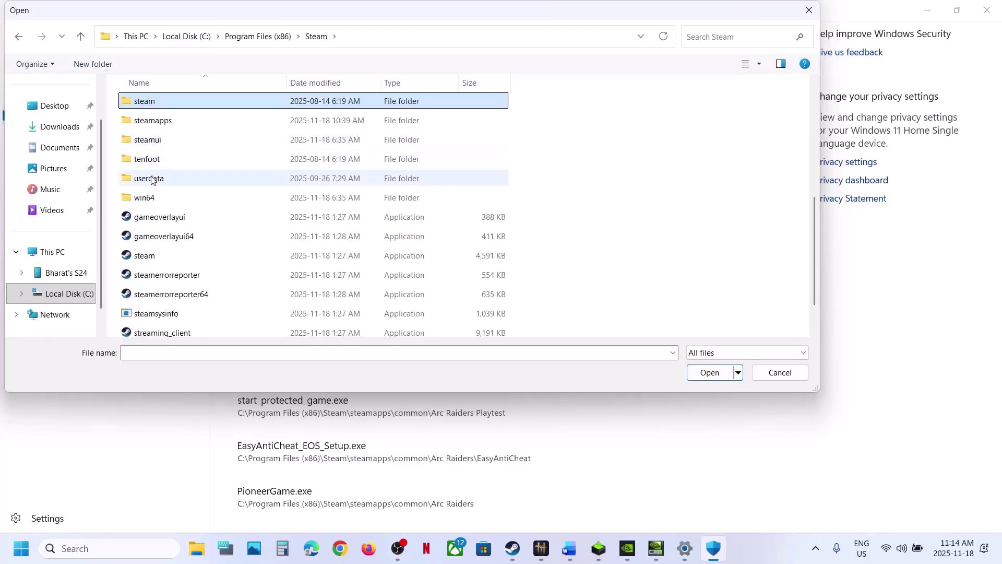
pyautogui.doubleClick(156, 128)
pyautogui.doubleClick(150, 104)
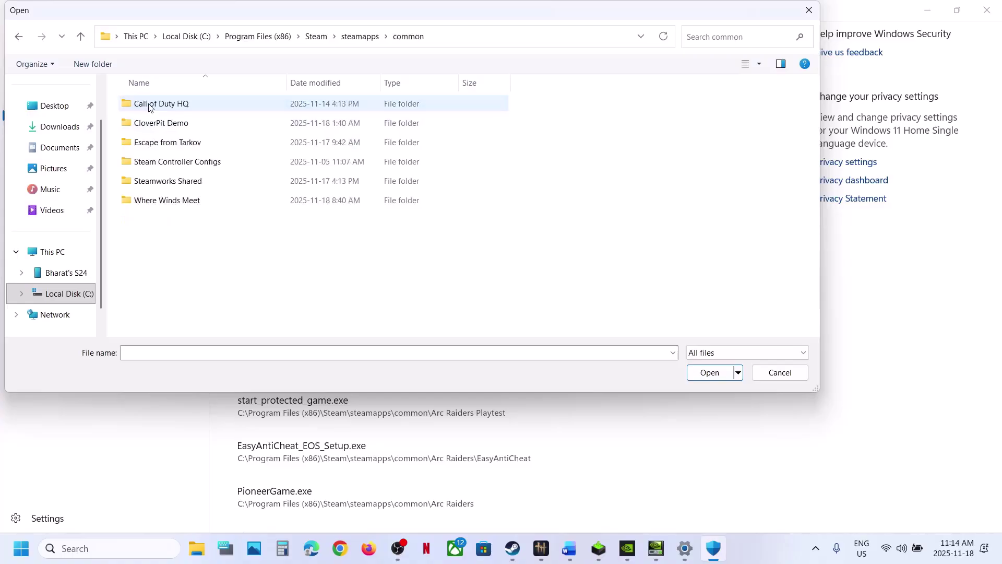
pyautogui.doubleClick(159, 200)
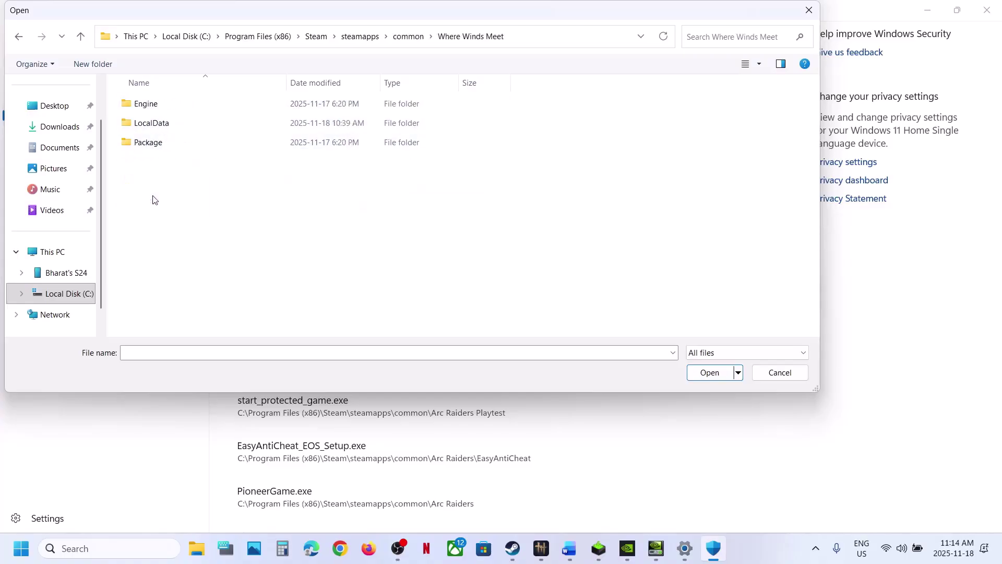
# Add the wwm application from the game's Engine\Binaries\Win64r folder as an allowed app.
pyautogui.doubleClick(155, 105)
pyautogui.doubleClick(157, 106)
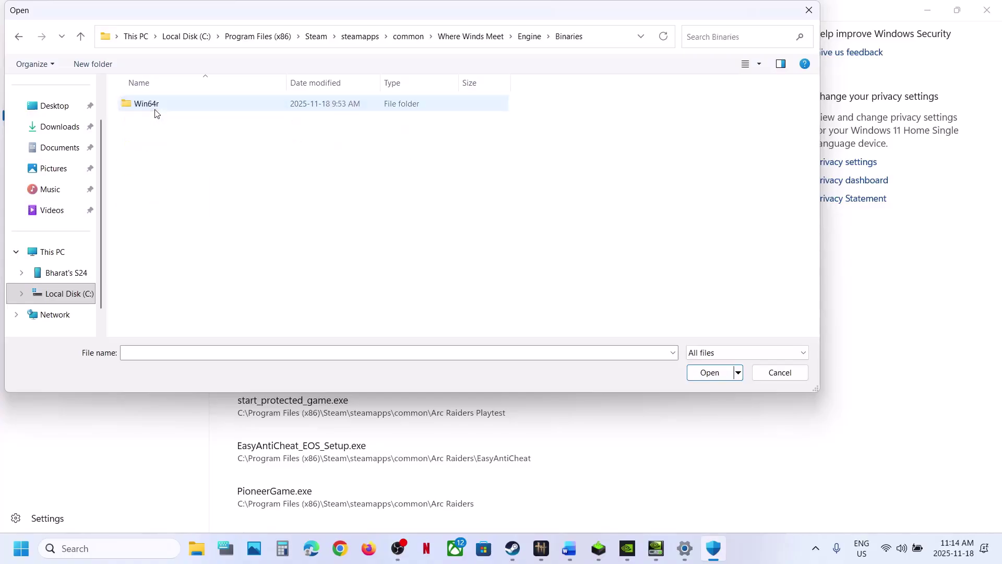
pyautogui.click(155, 109)
pyautogui.doubleClick(155, 104)
pyautogui.scroll(-1, 159, 313)
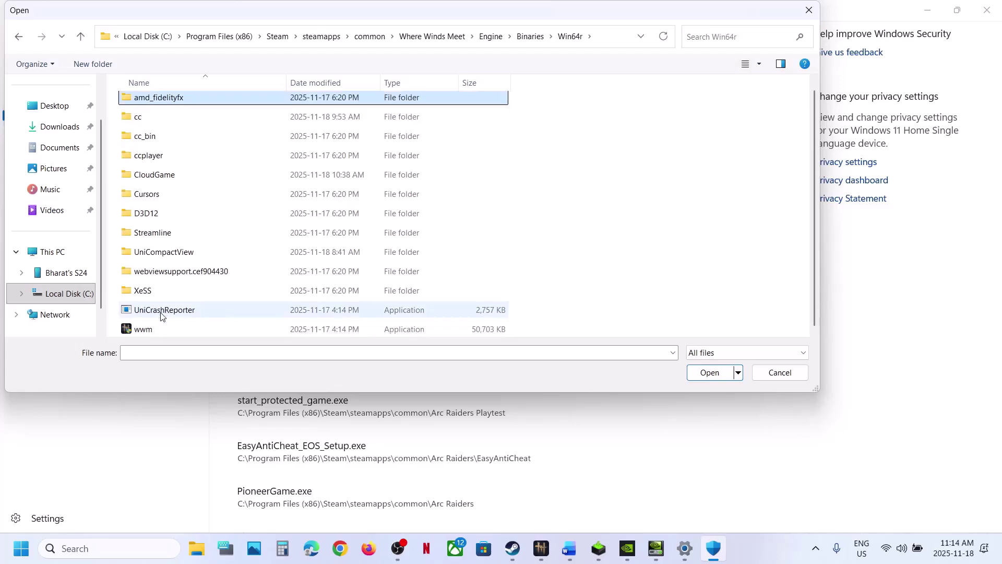
pyautogui.click(139, 330)
pyautogui.click(710, 372)
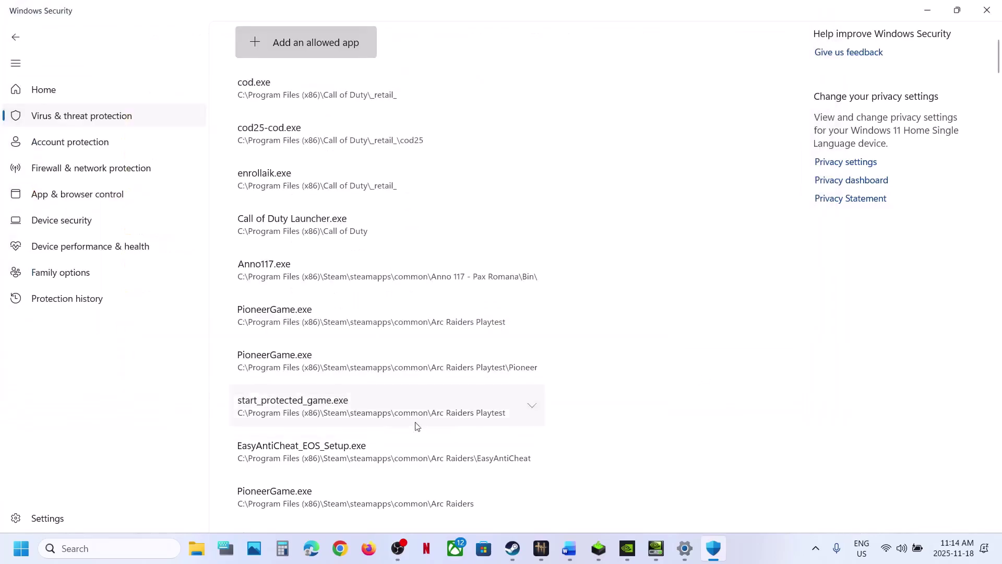
# Open the list of apps allowed through Windows Defender Firewall in Control Panel's System and Security settings.
pyautogui.click(145, 553)
pyautogui.write('control')
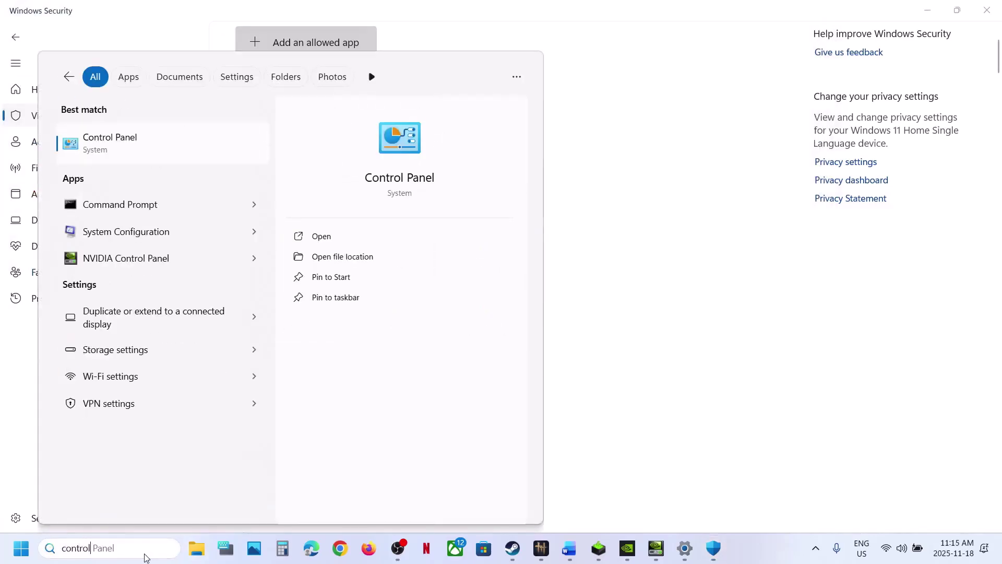
pyautogui.press('Escape')
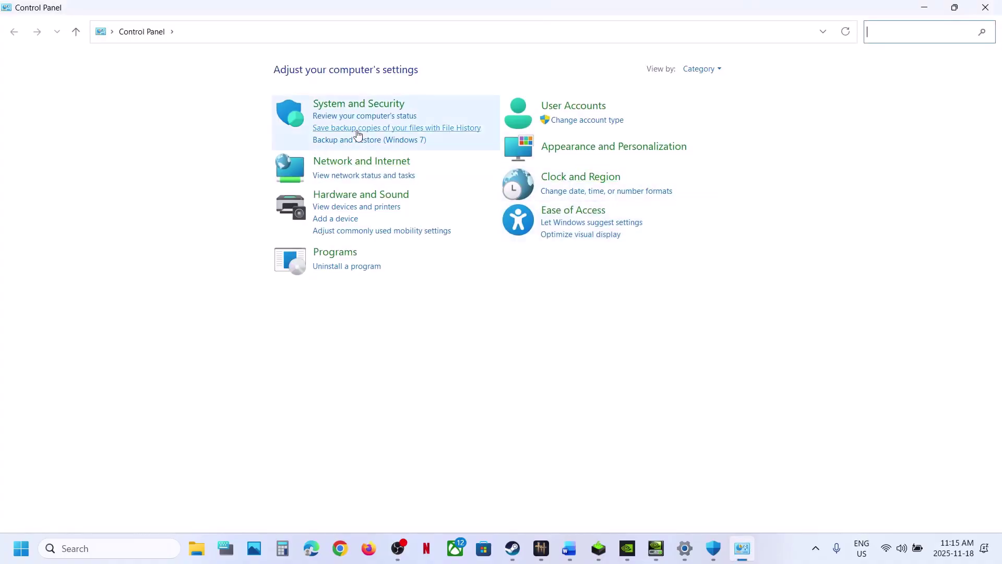
pyautogui.click(347, 103)
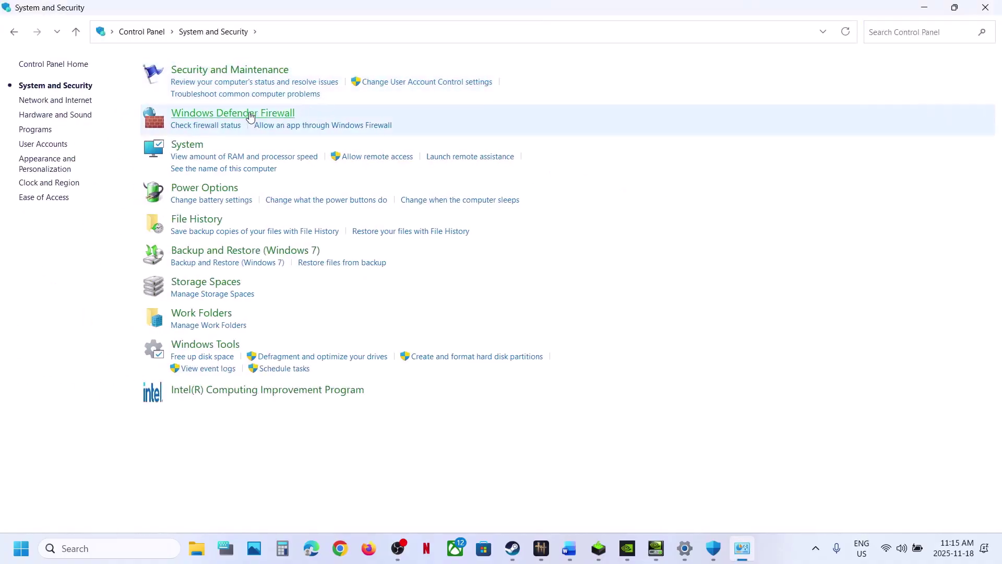
pyautogui.click(250, 115)
pyautogui.click(52, 99)
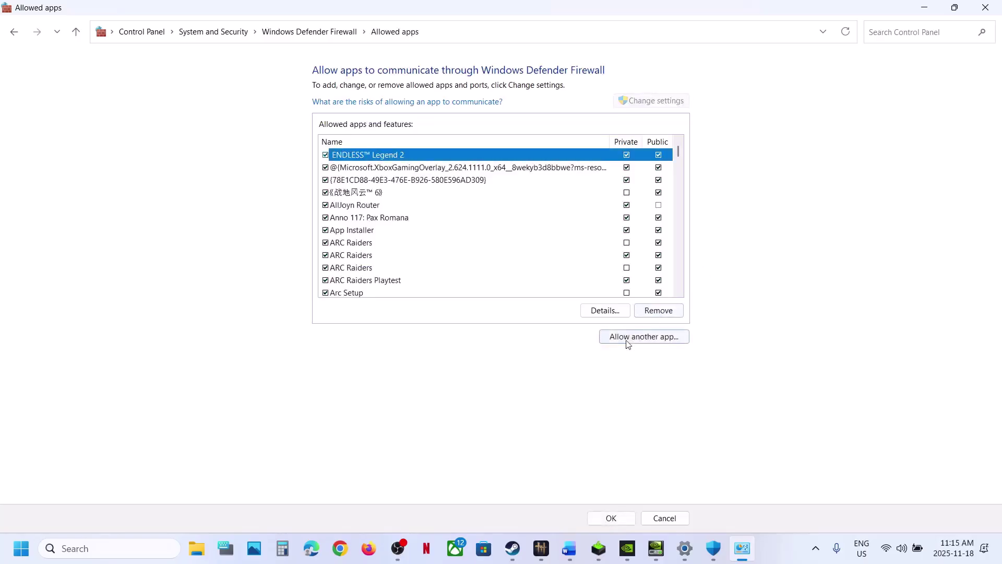
# Try to add the wwm application from the Win64r folder to the firewall's allowed apps.
pyautogui.click(628, 340)
pyautogui.click(590, 333)
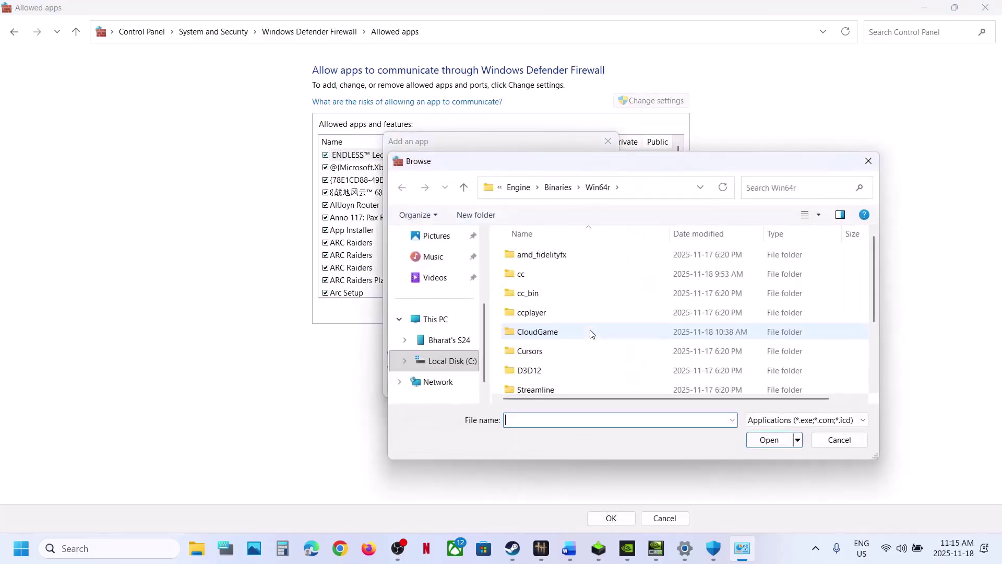
pyautogui.scroll(-2, 588, 338)
pyautogui.click(548, 385)
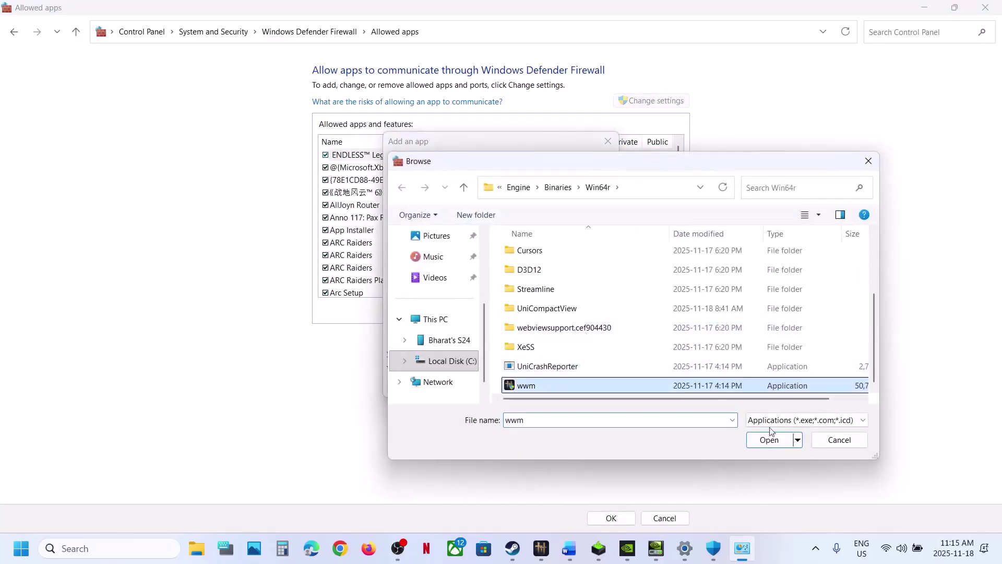
pyautogui.click(769, 441)
pyautogui.click(543, 386)
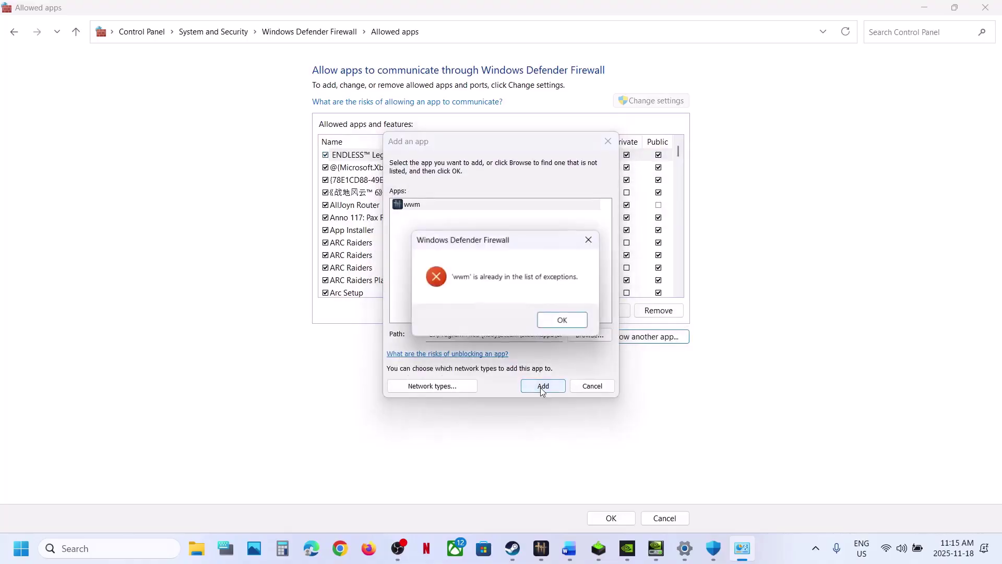
pyautogui.click(563, 320)
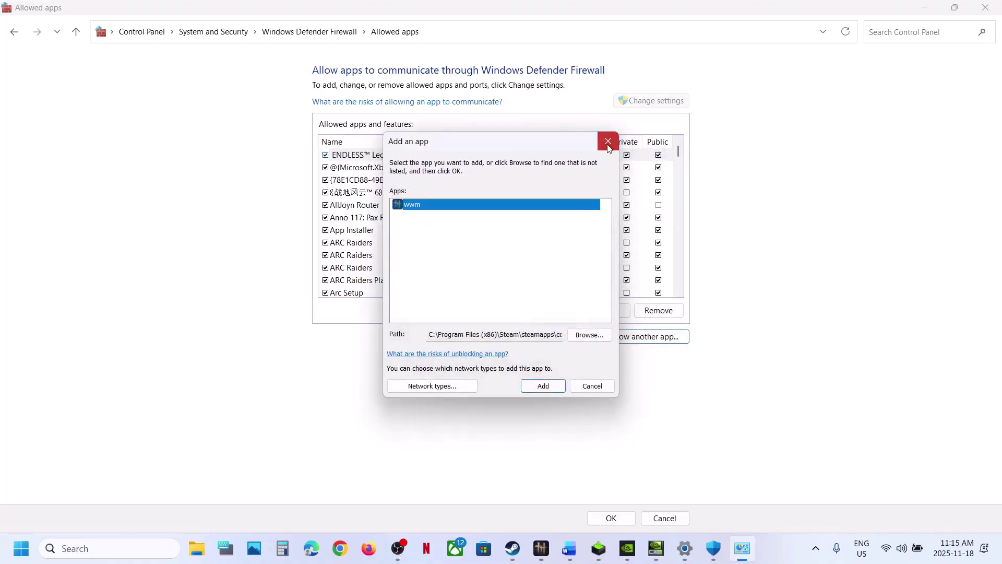
pyautogui.click(608, 141)
# Close Control Panel, Windows Security and Settings, and switch back to the Anno notes in Word.
pyautogui.click(994, 11)
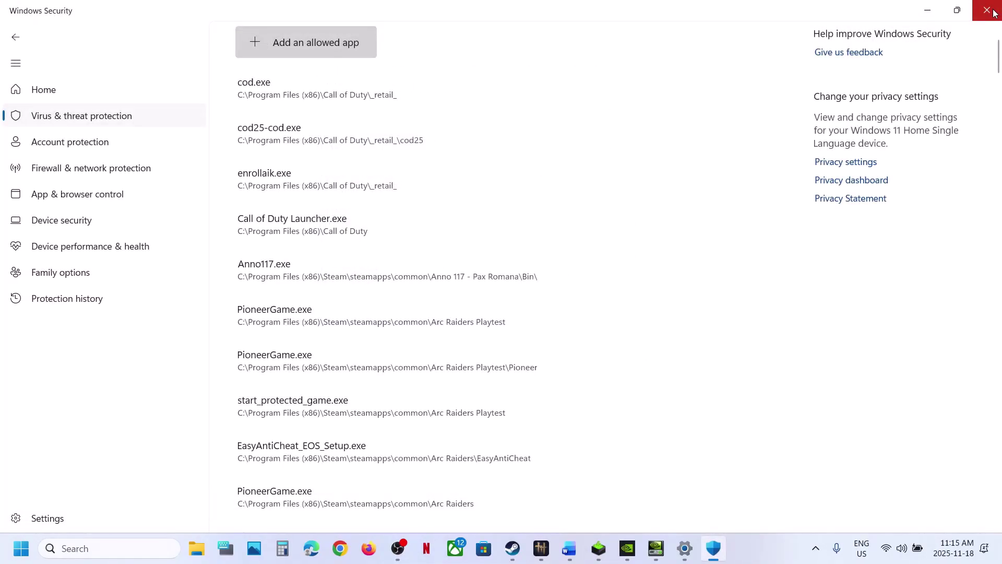
pyautogui.click(993, 12)
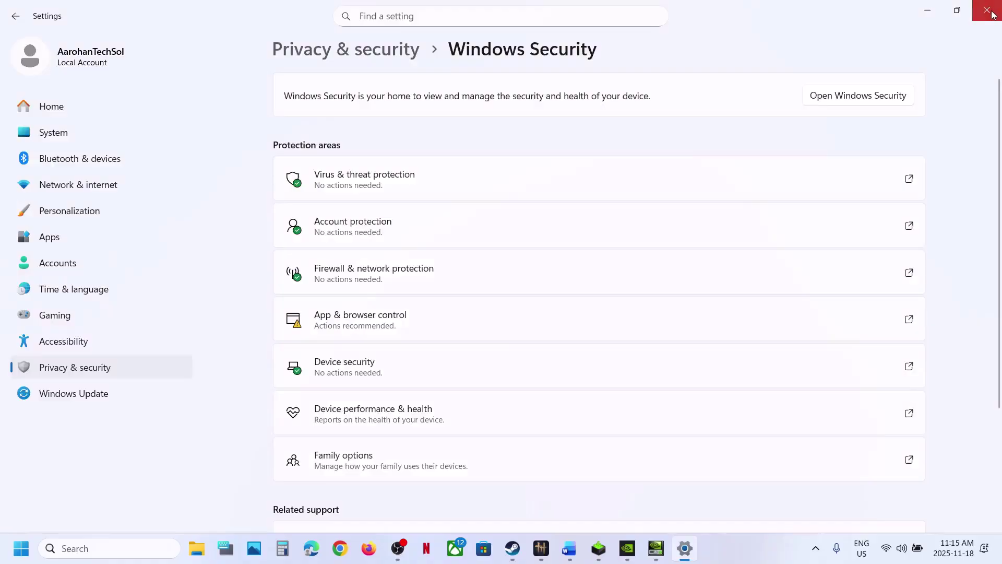
pyautogui.click(992, 11)
pyautogui.click(568, 560)
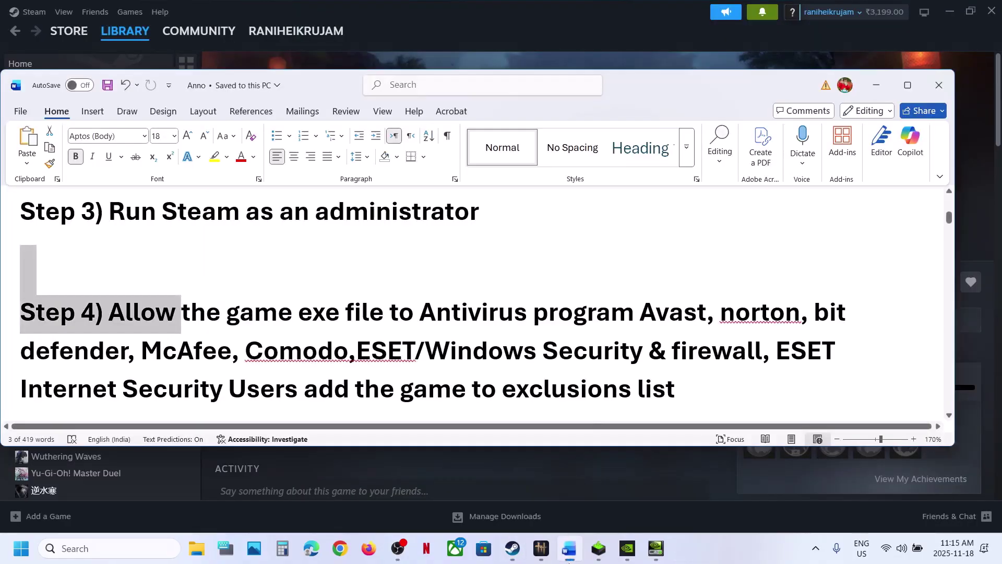
# Highlight the antivirus program names and the ESET Internet Security exclusions advice in Step 4 of the notes.
pyautogui.scroll(-2, 473, 266)
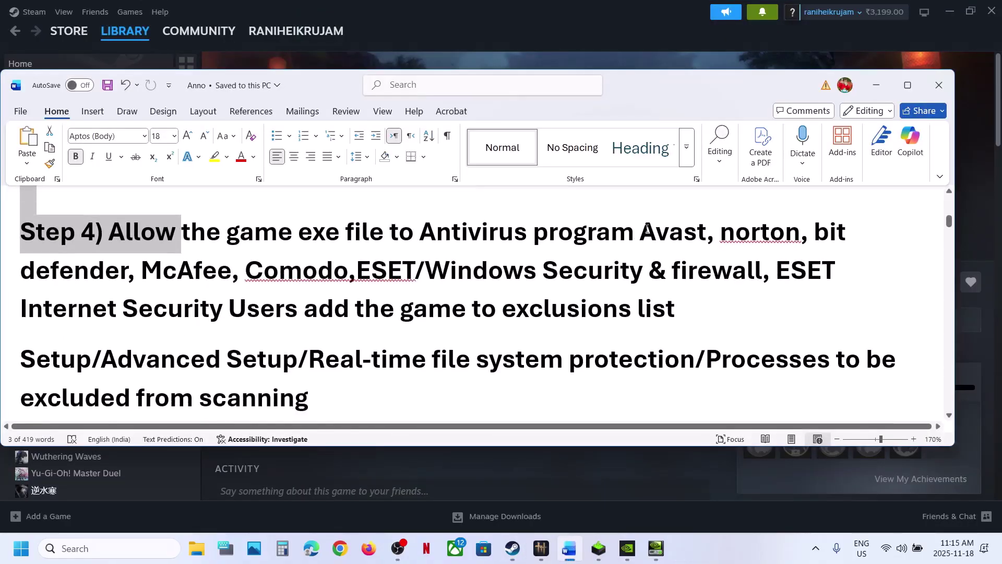
pyautogui.moveTo(647, 229); pyautogui.dragTo(376, 278)
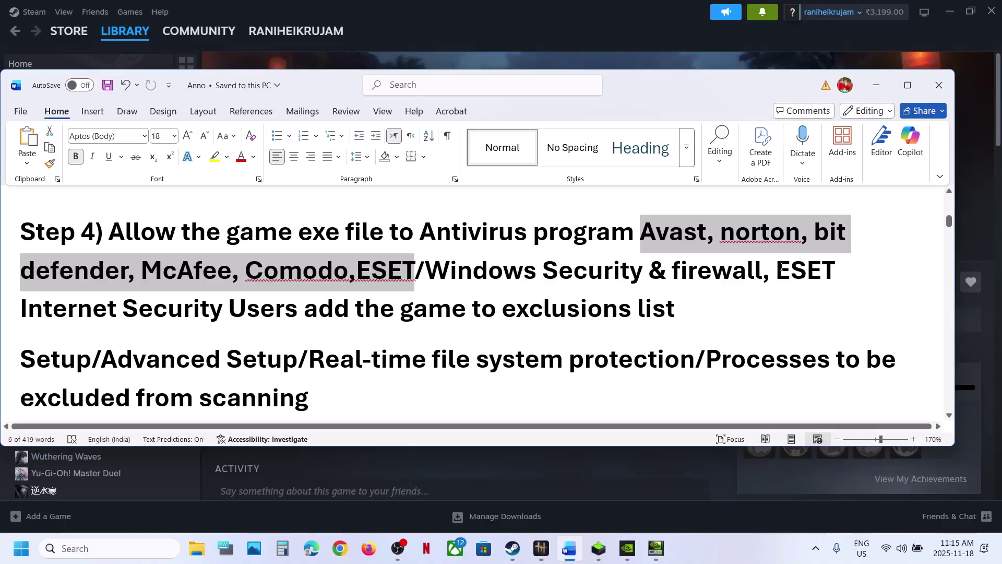
pyautogui.moveTo(780, 269); pyautogui.dragTo(296, 308)
pyautogui.scroll(-2, 389, 245)
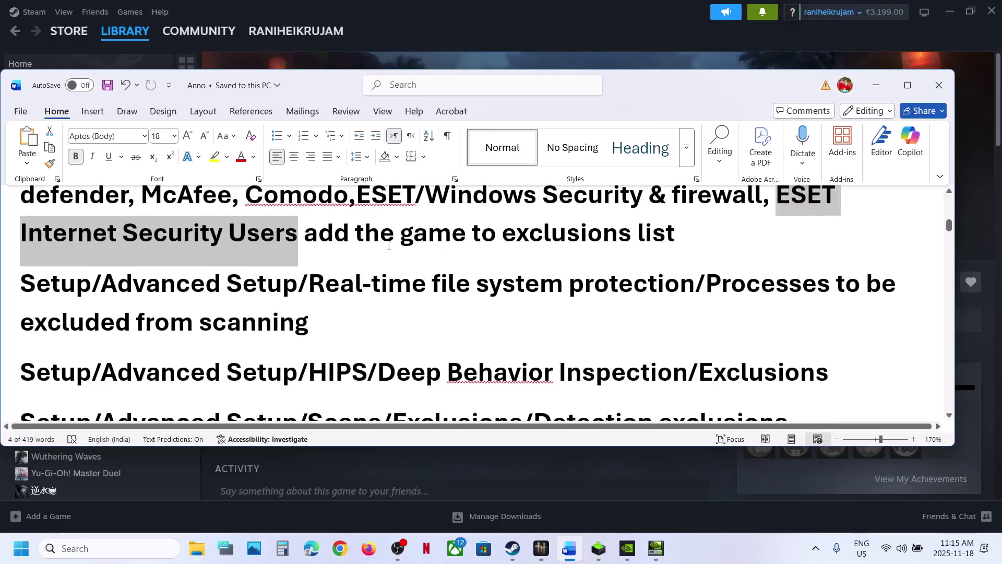
pyautogui.moveTo(388, 245); pyautogui.dragTo(674, 246)
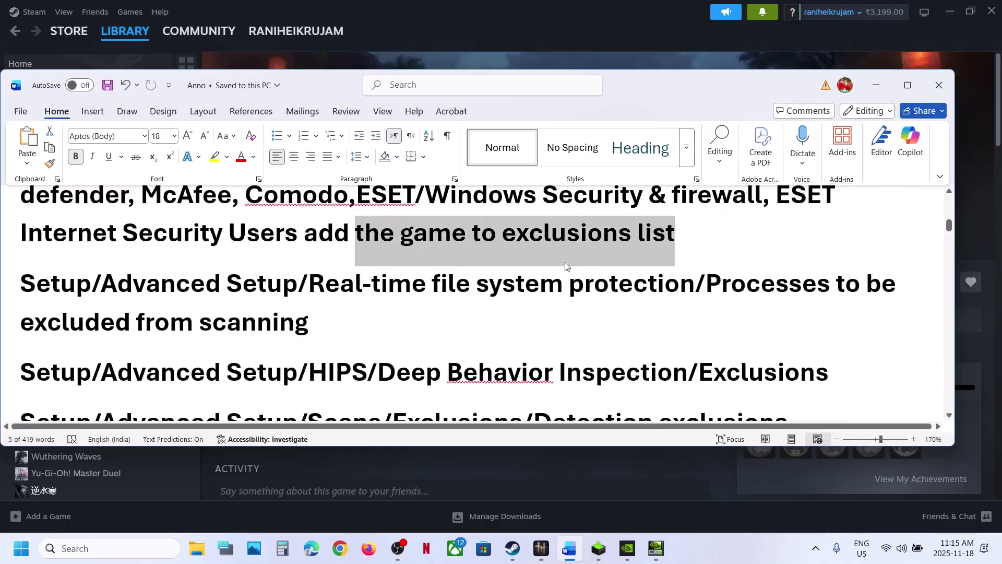
# Highlight the ESET setup paths for excluded processes, Deep Behavior Inspection exclusions and detection exclusions.
pyautogui.scroll(-1, 250, 302)
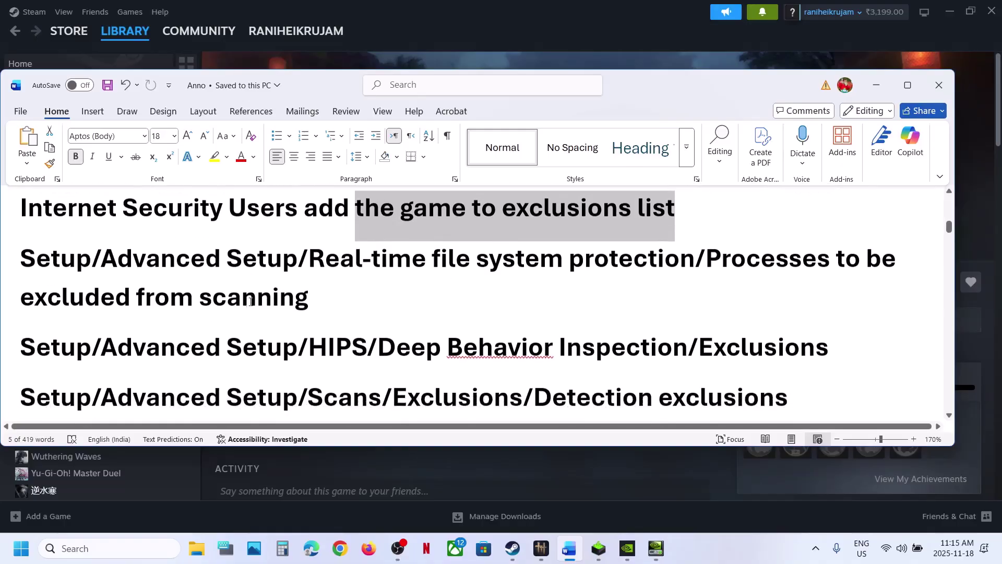
pyautogui.moveTo(23, 258); pyautogui.dragTo(150, 261)
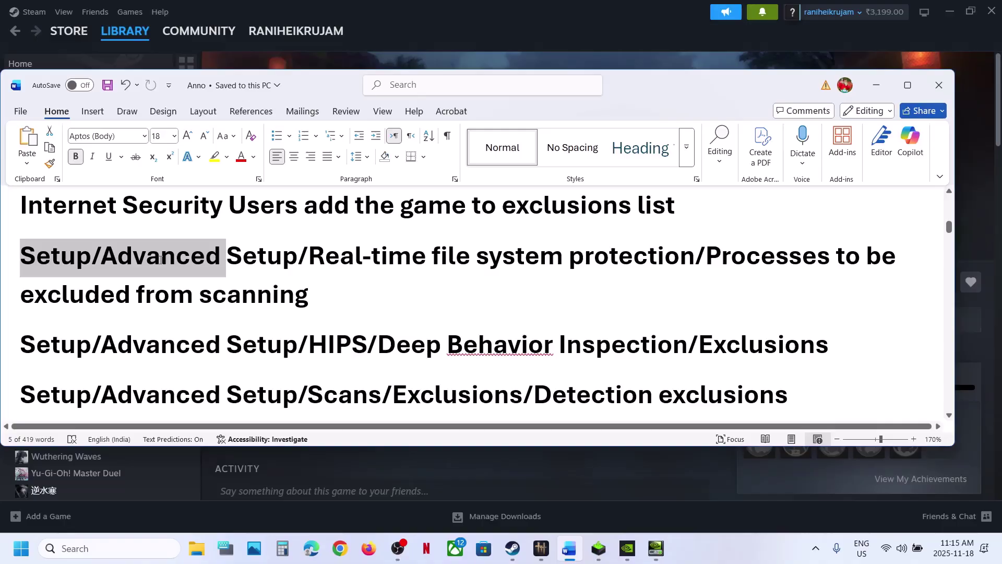
pyautogui.moveTo(179, 259); pyautogui.dragTo(418, 287)
pyautogui.scroll(-1, 417, 287)
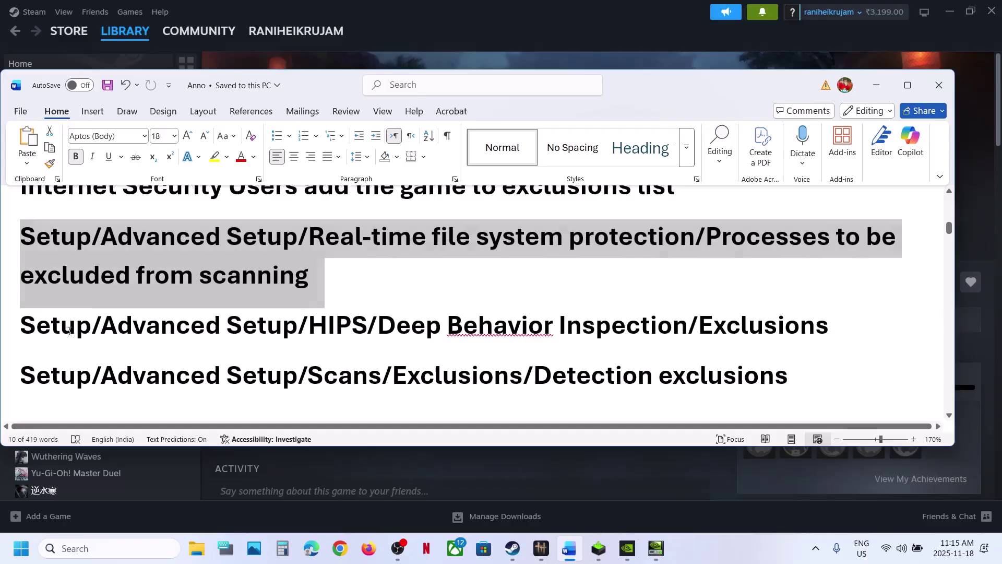
pyautogui.moveTo(70, 330); pyautogui.dragTo(799, 378)
# Highlight the end of the Deep Behavior Inspection path, clear the selection and go to Step 5 about launch options.
pyautogui.scroll(-3, 701, 360)
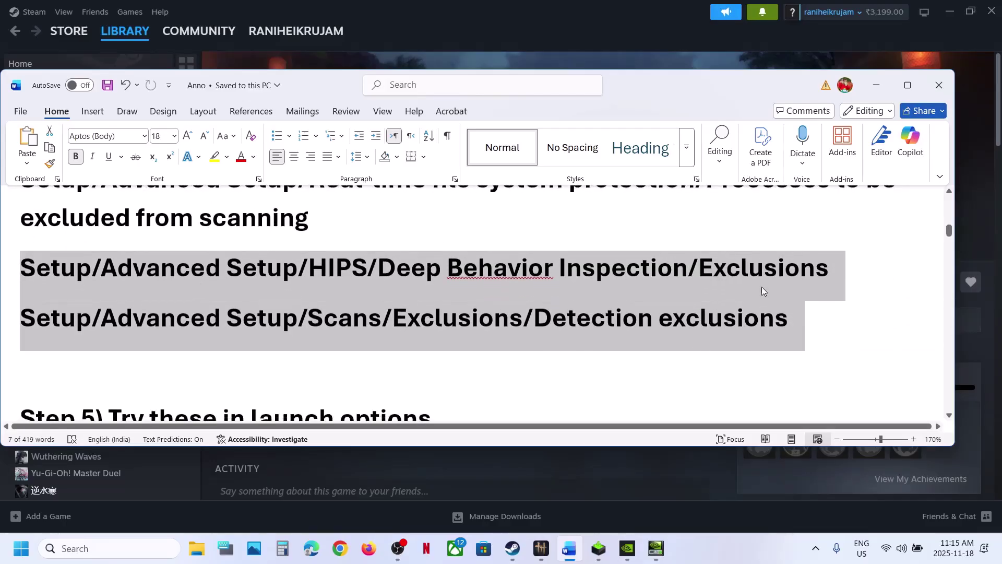
pyautogui.click(459, 375)
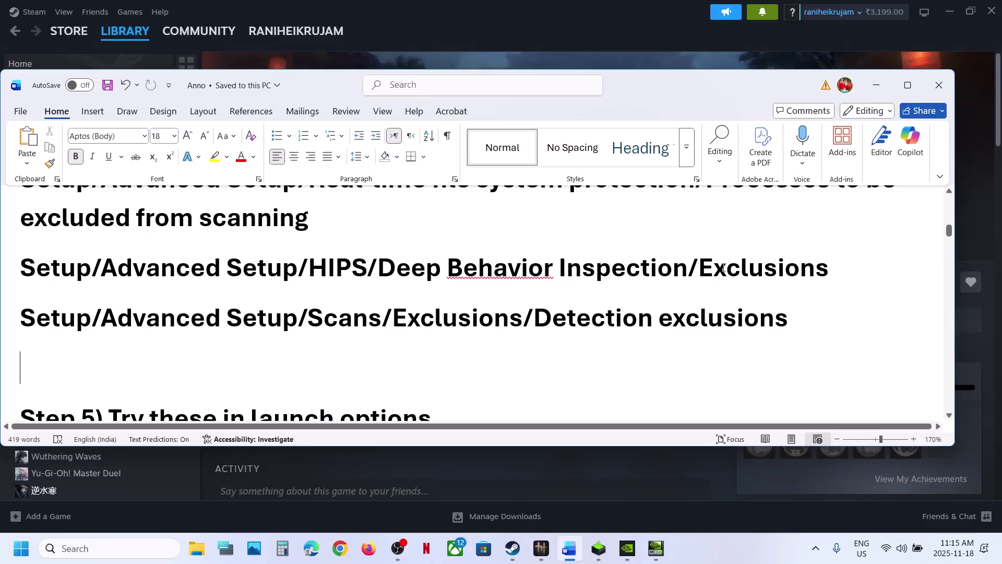
pyautogui.moveTo(722, 268); pyautogui.dragTo(778, 268)
pyautogui.click(228, 358)
pyautogui.scroll(-2, 229, 359)
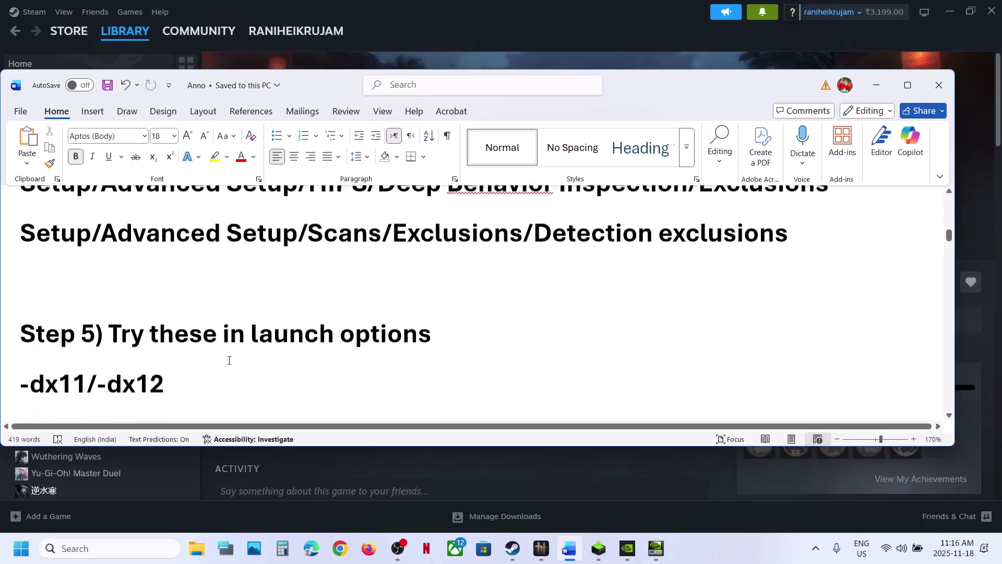
# Open the properties of Where Winds Meet in Steam and try the launch options -dx11 and -dx12.
pyautogui.scroll(-1, 229, 360)
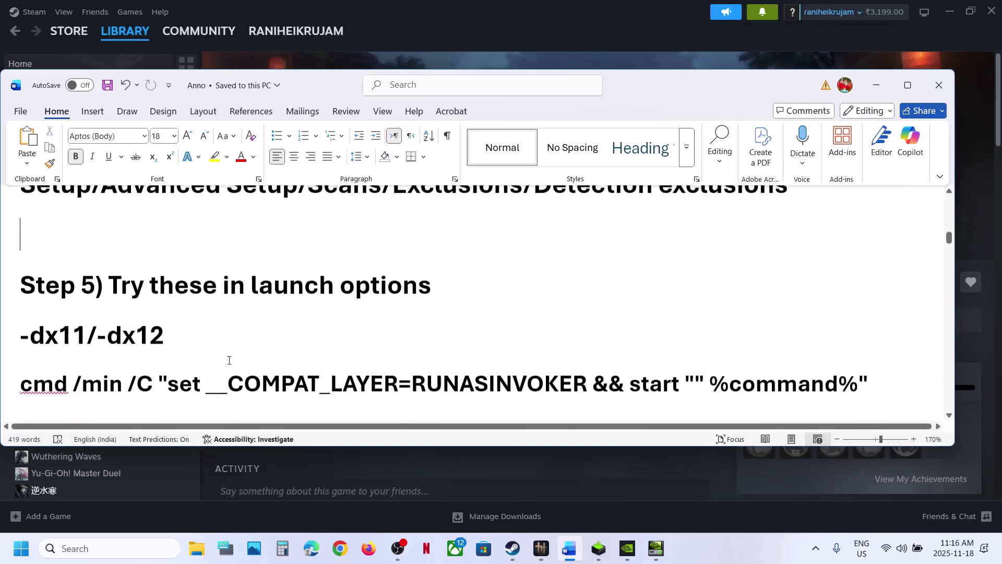
pyautogui.click(513, 546)
pyautogui.rightClick(64, 405)
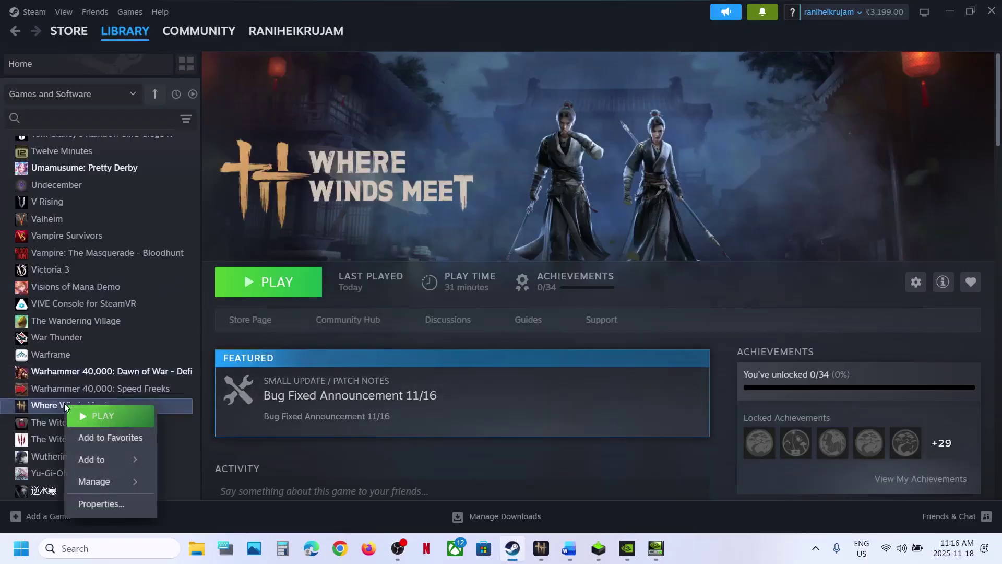
pyautogui.click(101, 504)
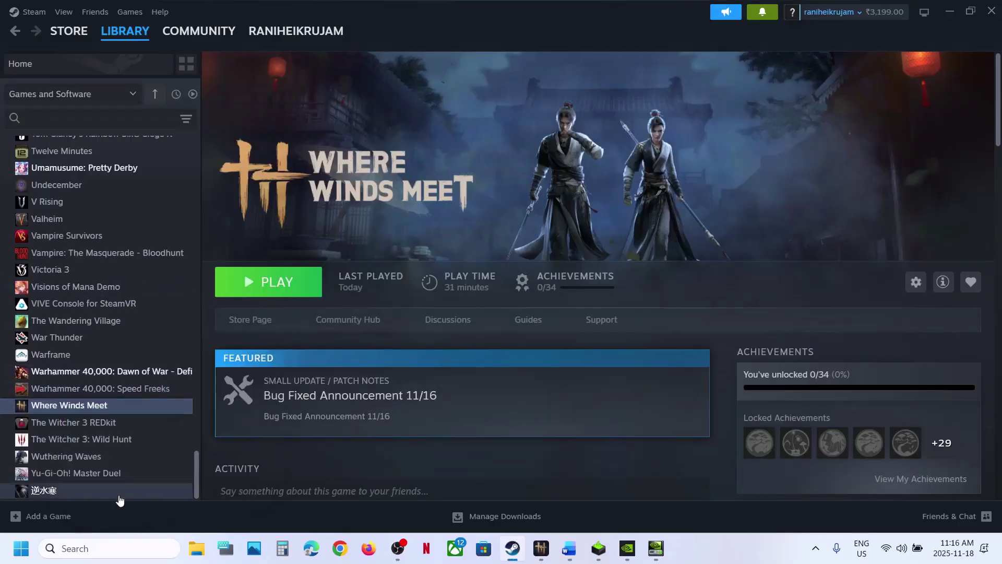
pyautogui.click(406, 270)
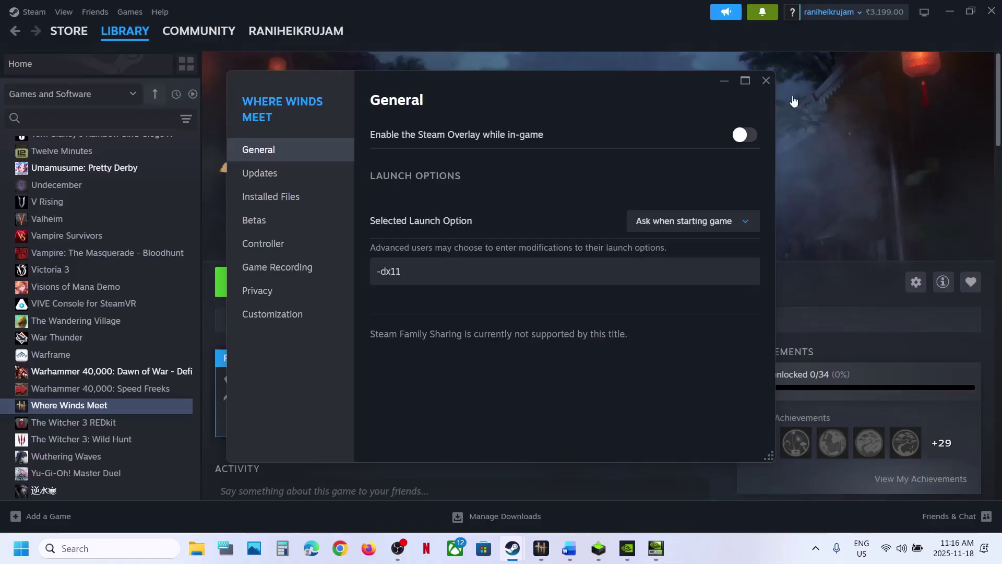
pyautogui.click(460, 271)
# Copy the command cmd /min /C "set __COMPAT_LAYER=RUNASINVOKER && start "" %command%" from the Word notes and use it as the game's launch option in Steam.
pyautogui.click(570, 545)
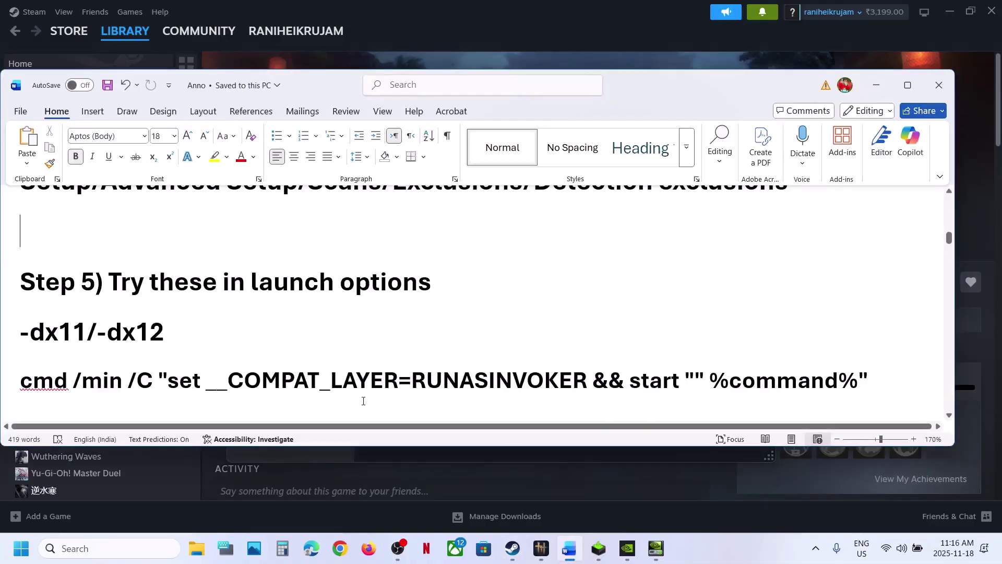
pyautogui.tripleClick(360, 382)
pyautogui.hotkey('ctrl', 'c')
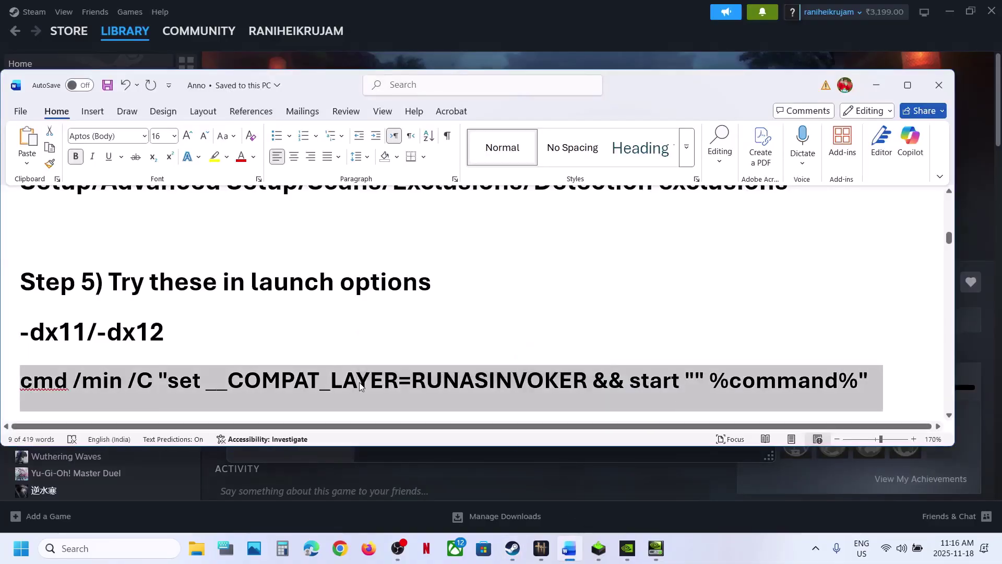
pyautogui.click(876, 86)
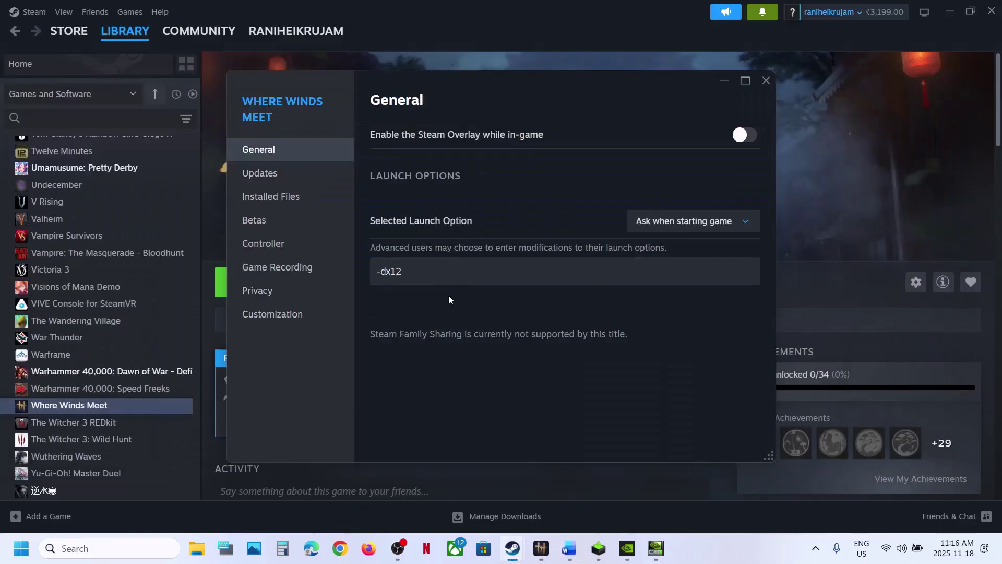
pyautogui.click(431, 270)
pyautogui.hotkey('ctrl', 'a')
pyautogui.hotkey('ctrl', 'v')
pyautogui.click(524, 312)
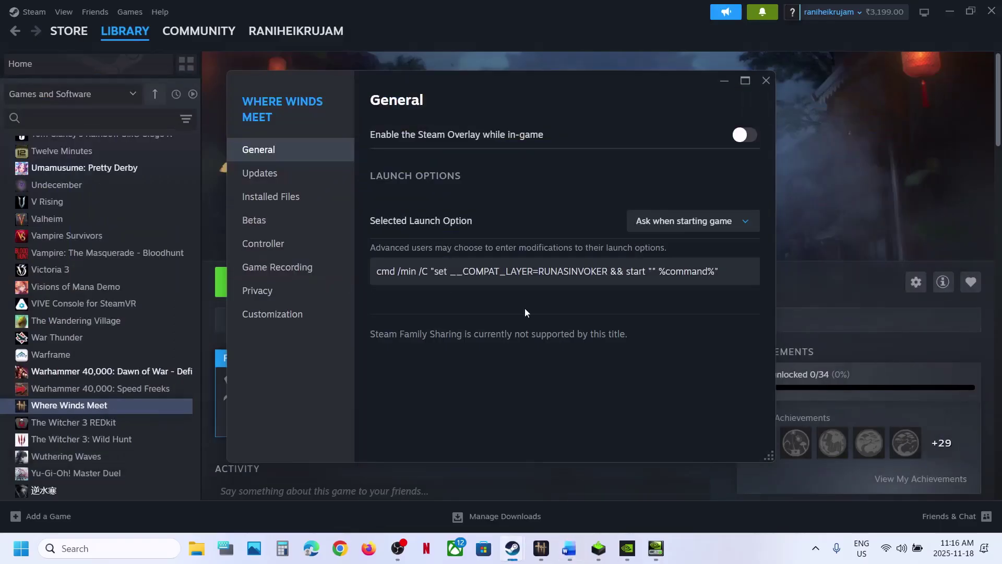
# Clear the launch options of Where Winds Meet and close the game's properties.
pyautogui.click(663, 266)
pyautogui.hotkey('ctrl', 'a')
pyautogui.press('BackSpace')
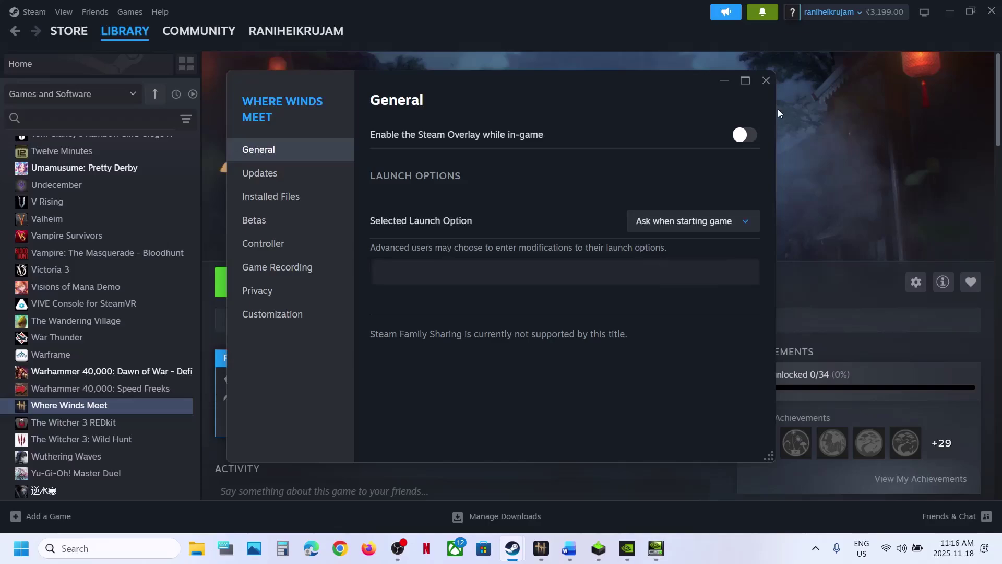
pyautogui.click(766, 81)
# Go to Step 6 of the Word notes and open the Where Winds Meet installation folder from Steam.
pyautogui.click(568, 549)
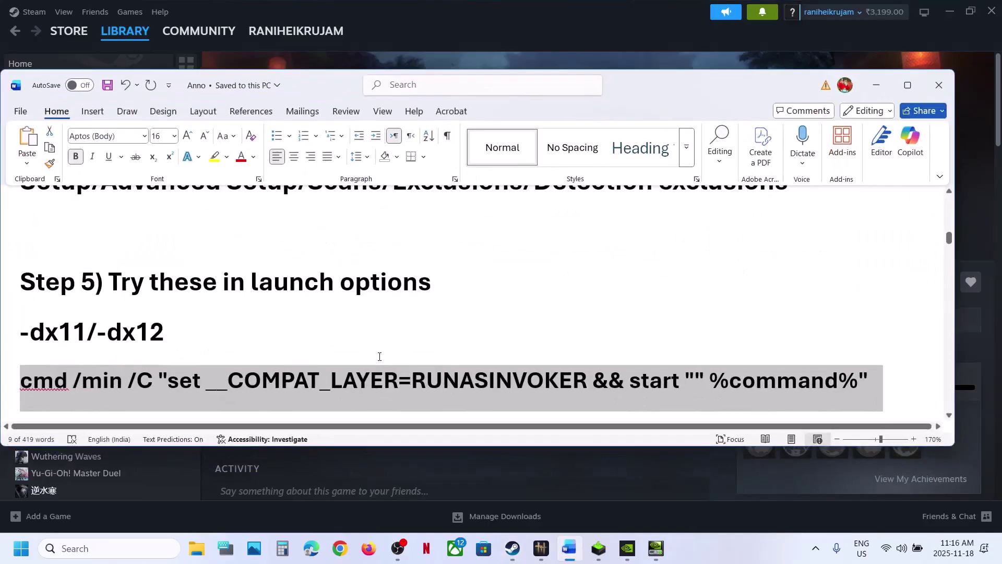
pyautogui.scroll(-3, 567, 300)
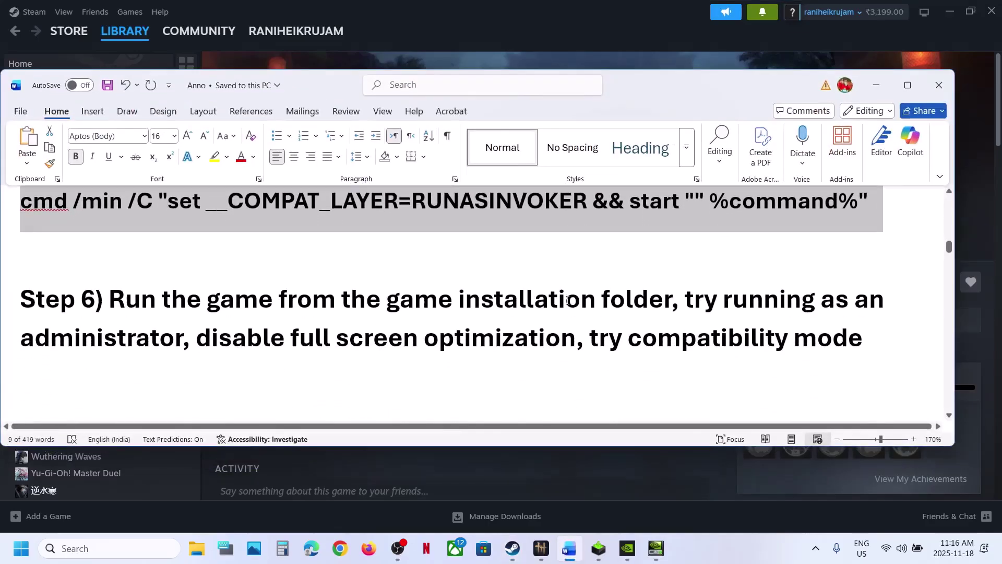
pyautogui.click(474, 26)
pyautogui.rightClick(90, 406)
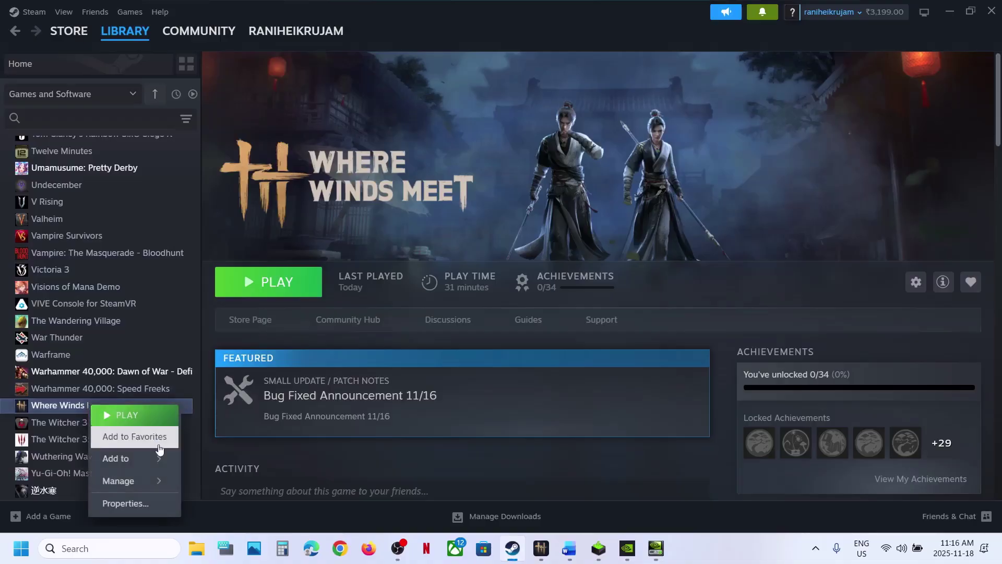
pyautogui.moveTo(116, 480)
pyautogui.click(249, 377)
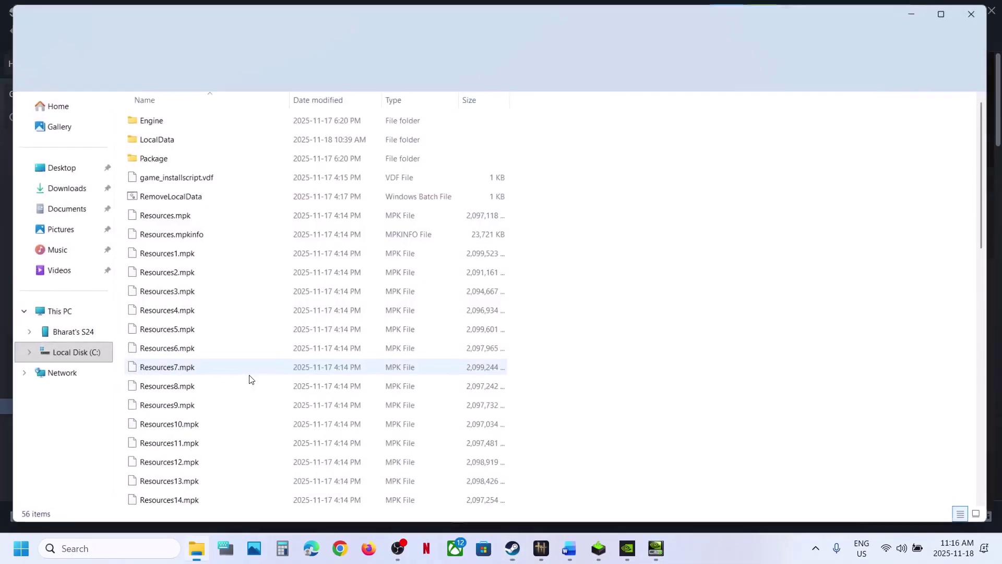
# Browse into the Engine, Binaries and Win64r folders and locate the wwm application.
pyautogui.scroll(-10, 248, 316)
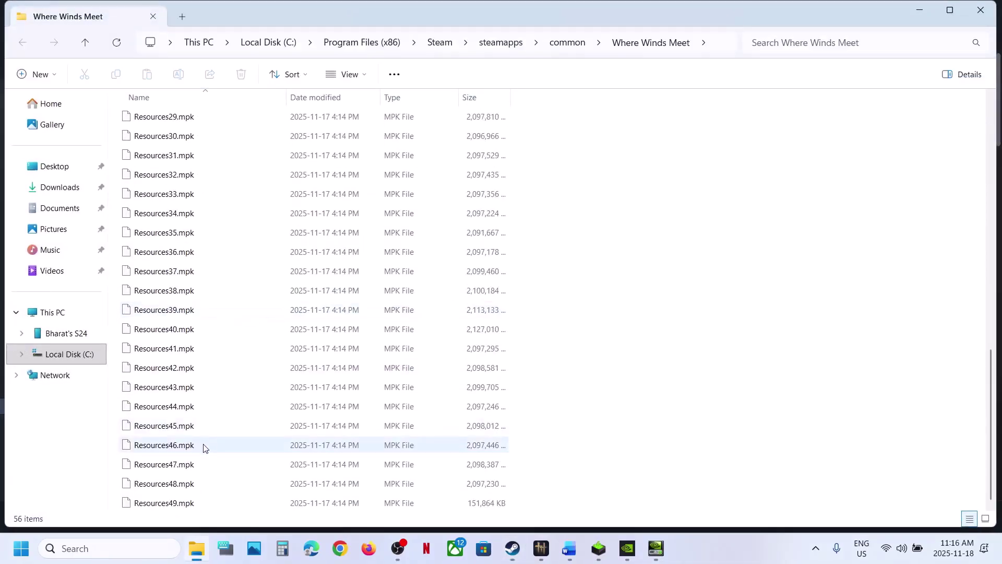
pyautogui.scroll(12, 203, 446)
pyautogui.scroll(-8, 204, 447)
pyautogui.scroll(9, 203, 447)
pyautogui.doubleClick(150, 119)
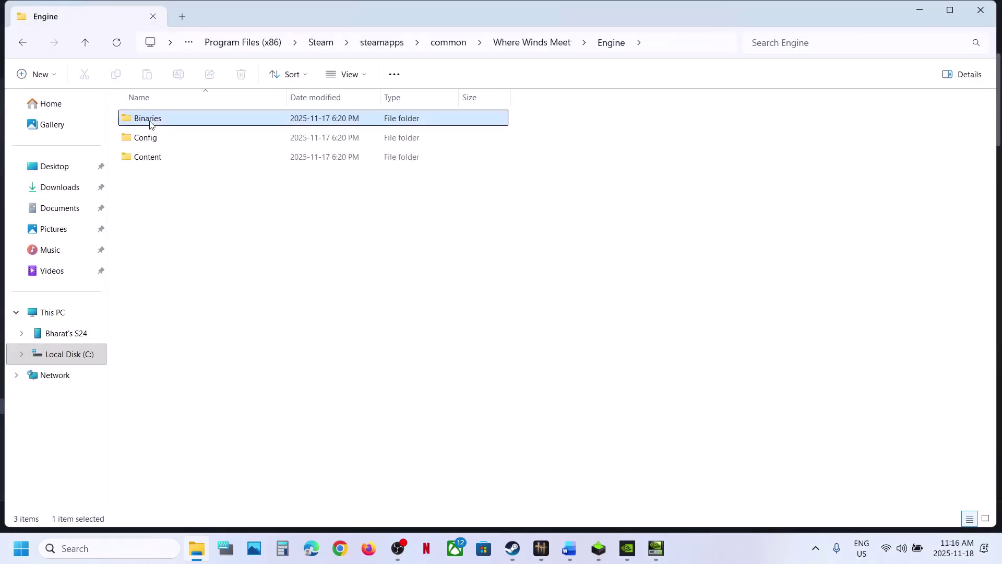
pyautogui.doubleClick(150, 119)
pyautogui.doubleClick(149, 119)
pyautogui.scroll(-18, 261, 389)
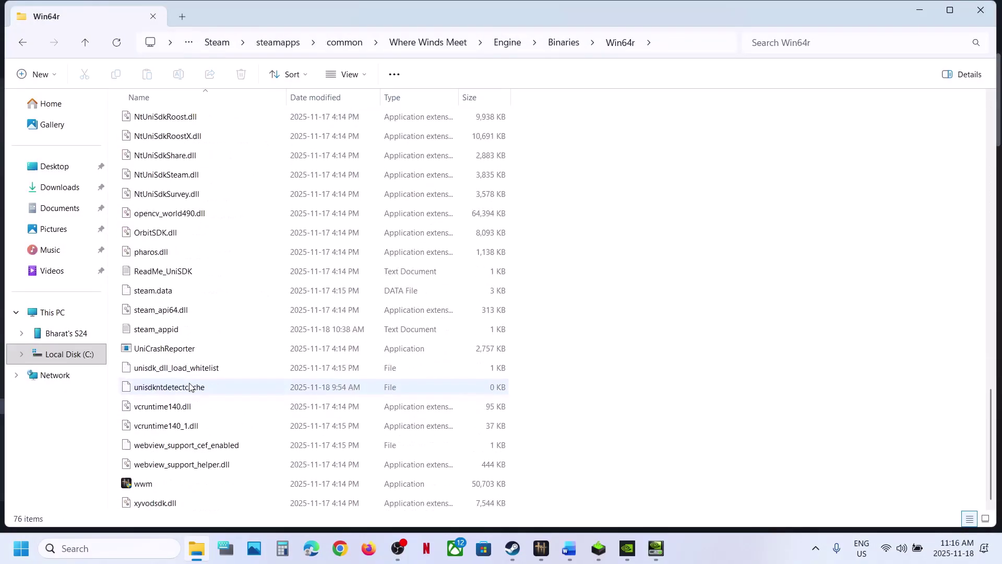
# Open wwm's compatibility properties and apply running as an administrator and disabled fullscreen optimizations.
pyautogui.rightClick(159, 489)
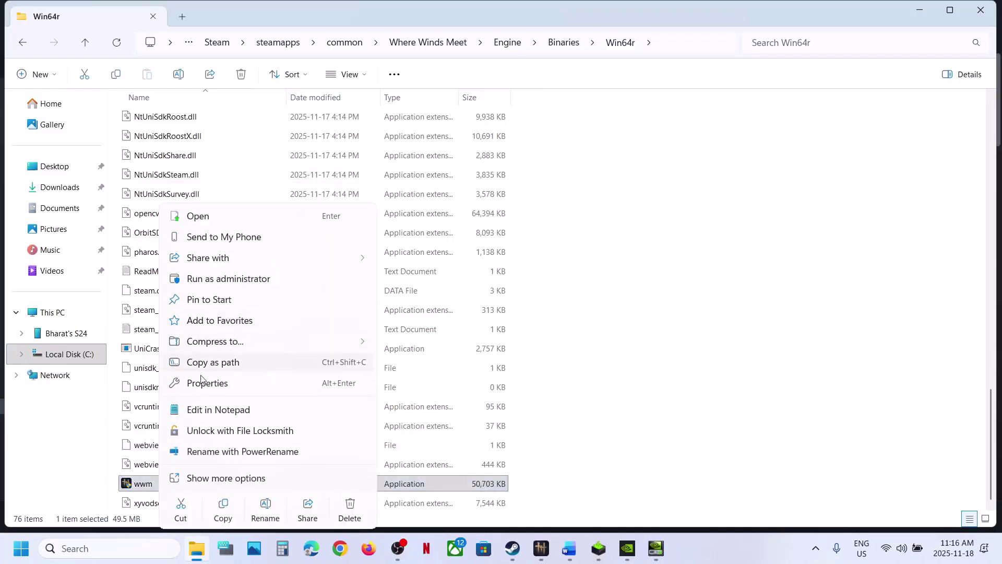
pyautogui.click(202, 384)
pyautogui.click(272, 214)
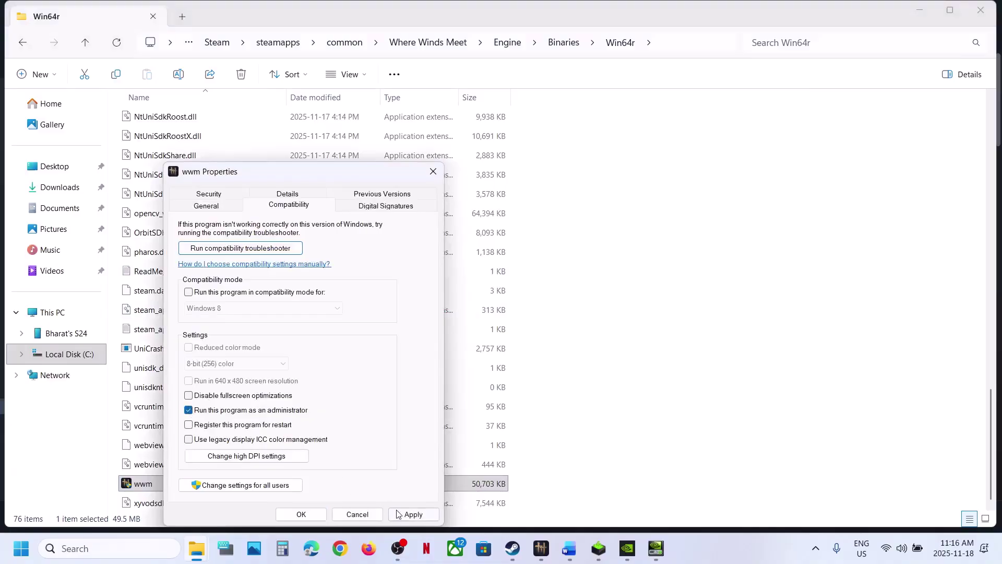
pyautogui.click(400, 514)
pyautogui.click(407, 516)
# Try compatibility mode for wwm with Windows 8 and with Windows 7, applying each setting.
pyautogui.click(189, 293)
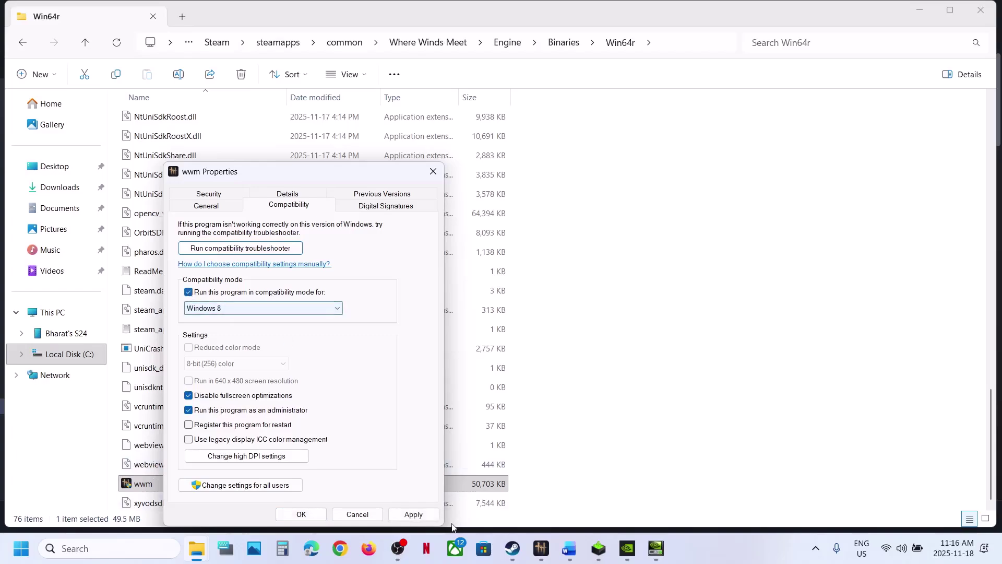
pyautogui.click(413, 513)
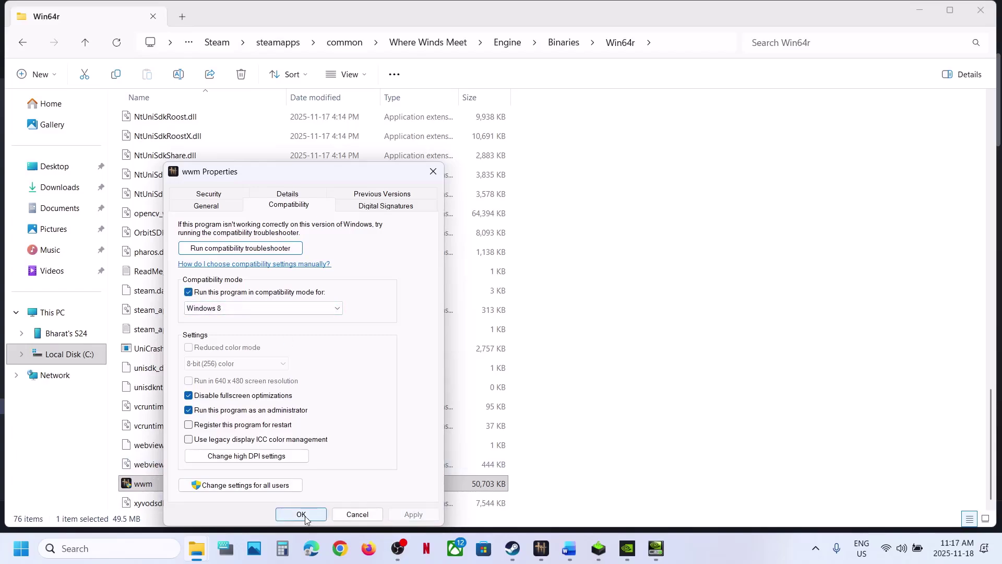
pyautogui.click(237, 309)
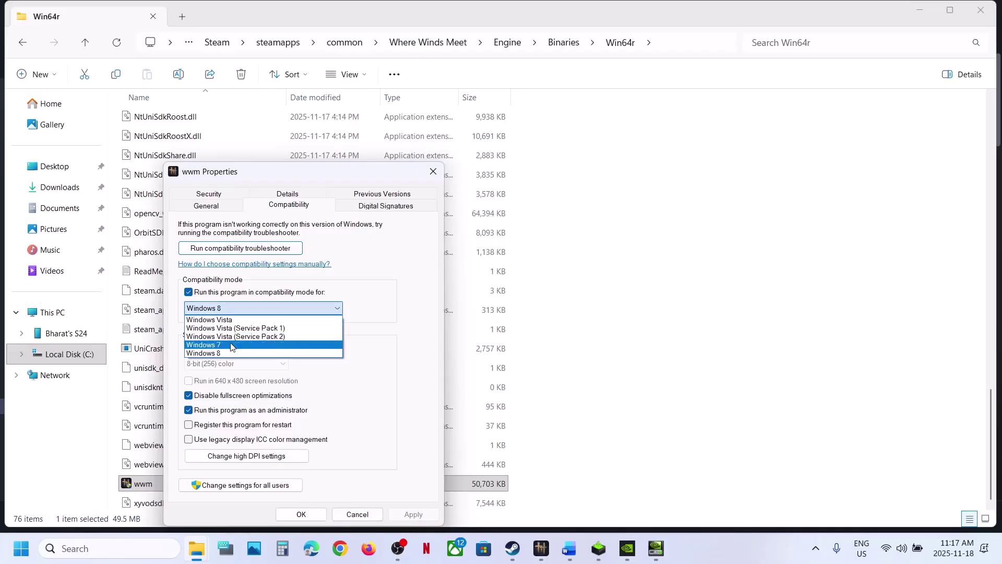
pyautogui.click(231, 346)
pyautogui.click(410, 514)
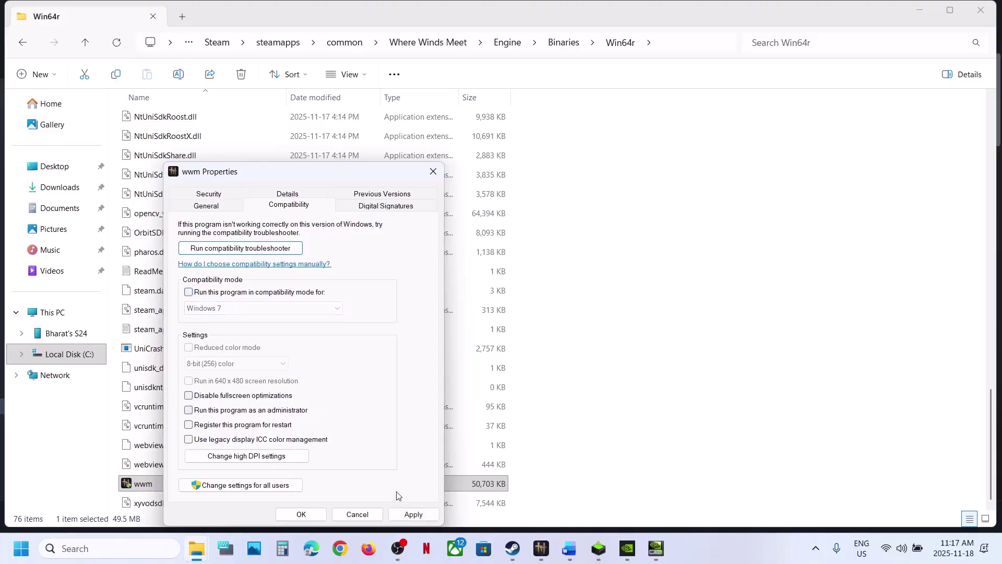
# Turn off wwm's compatibility mode, fullscreen and administrator options, close the game folder and return to the Word notes.
pyautogui.click(301, 513)
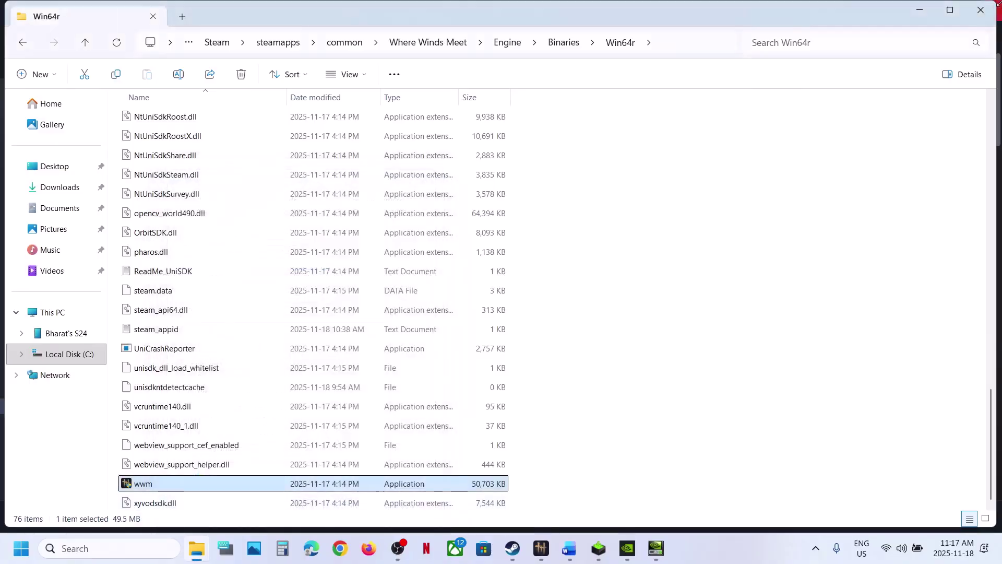
pyautogui.click(980, 9)
pyautogui.click(572, 559)
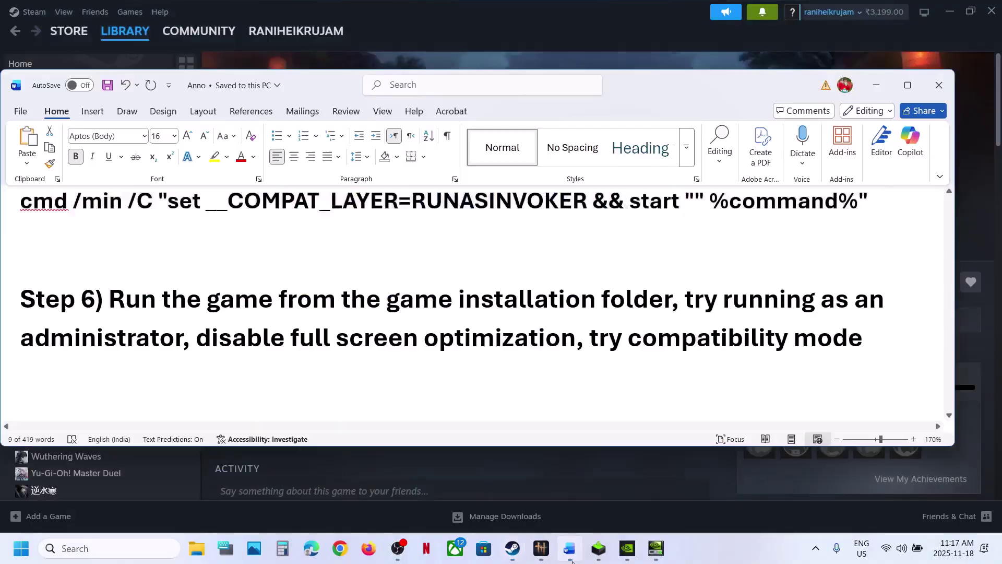
# Follow the NVIDIA download link in Step 7 and find drivers for the GeForce RTX 3050 Laptop GPU on Windows 11.
pyautogui.scroll(-5, 427, 385)
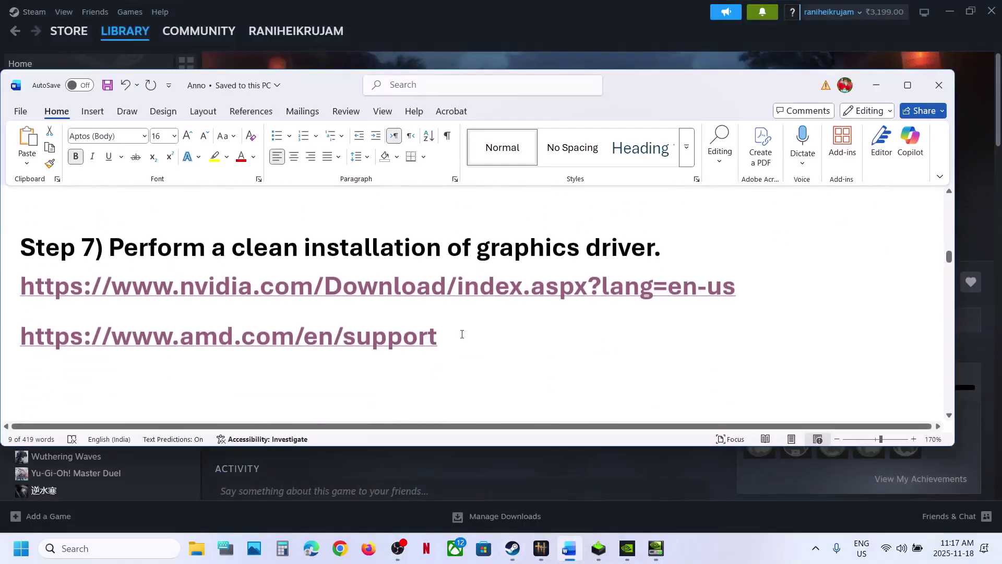
pyautogui.keyDown('ctrl'); pyautogui.click(396, 293); pyautogui.keyUp('ctrl')
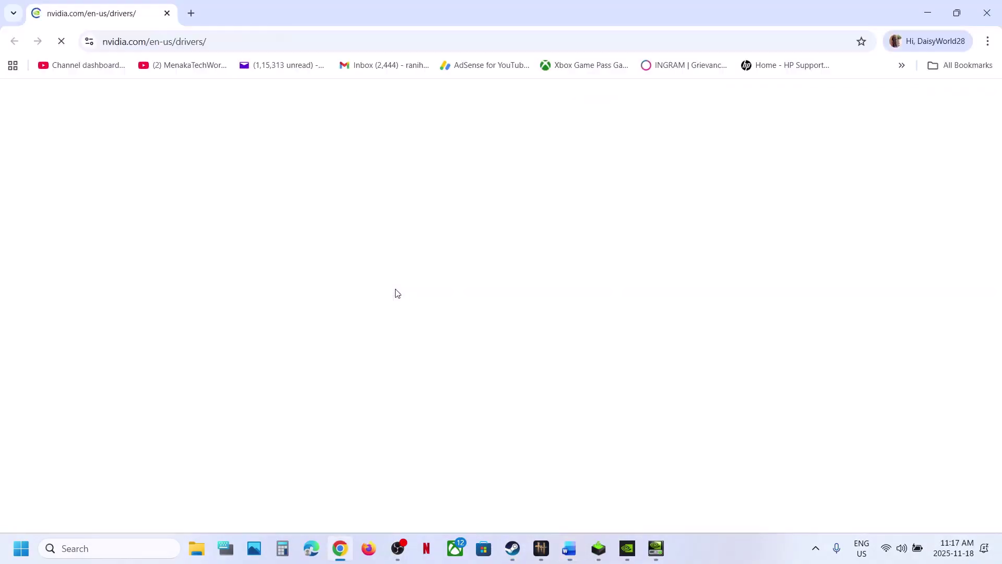
pyautogui.scroll(-7, 304, 351)
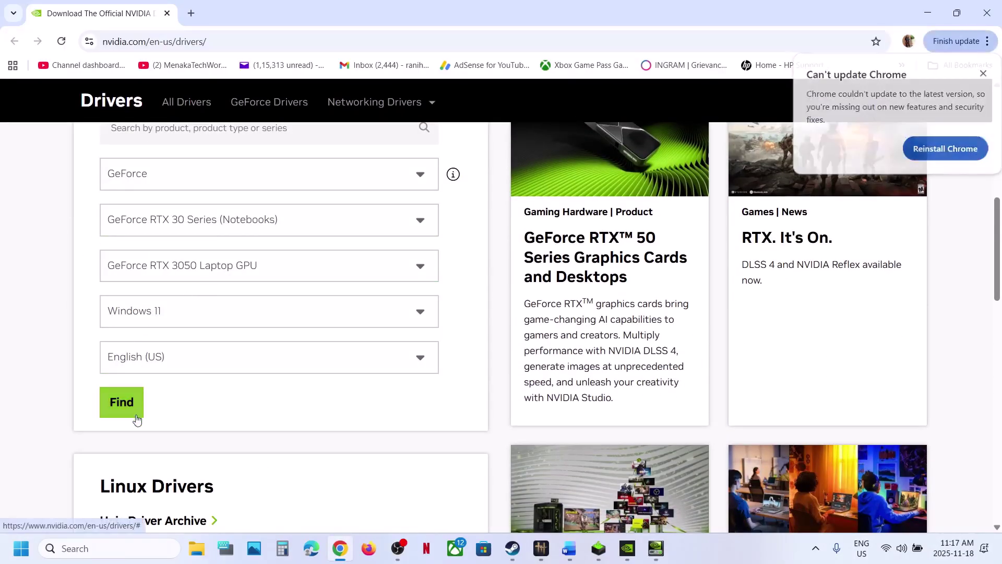
pyautogui.click(133, 411)
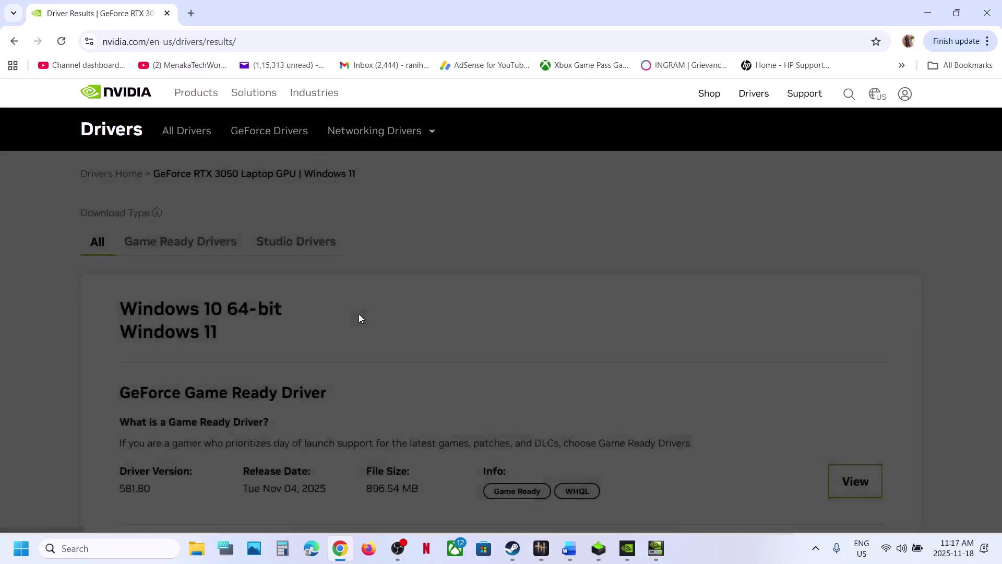
# Download the GeForce Game Ready Driver 581.80 and check the recent downloads.
pyautogui.scroll(-4, 359, 318)
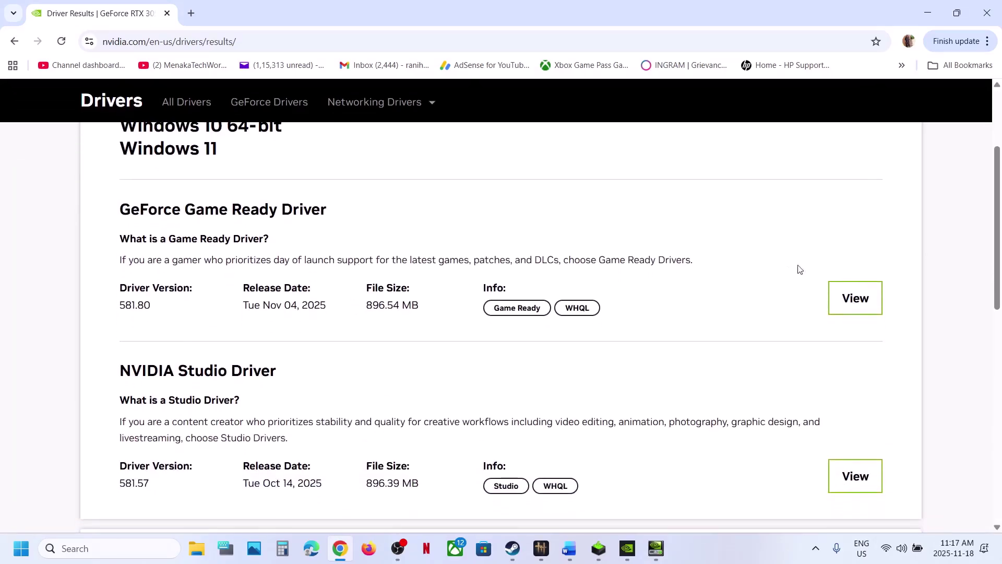
pyautogui.click(843, 293)
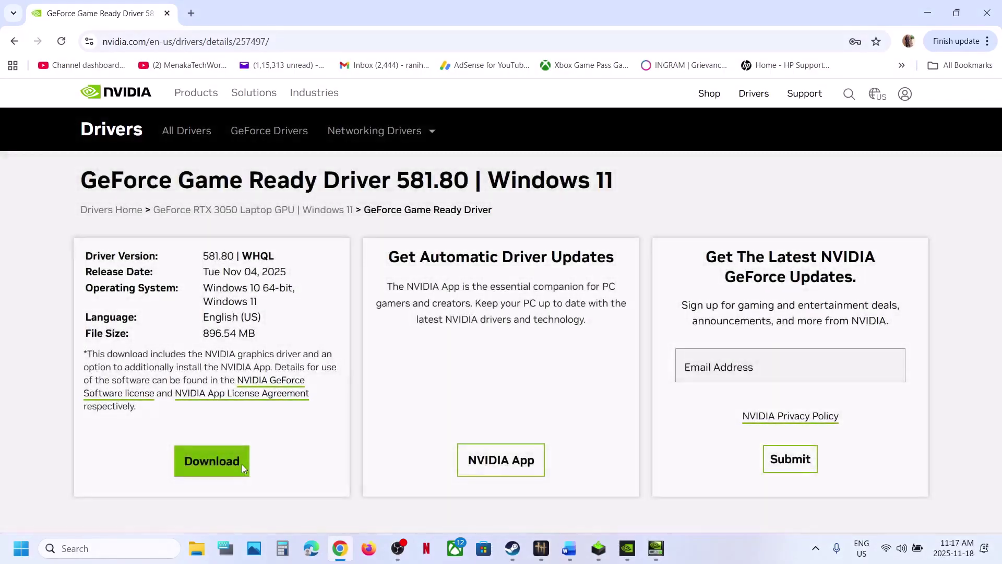
pyautogui.click(242, 464)
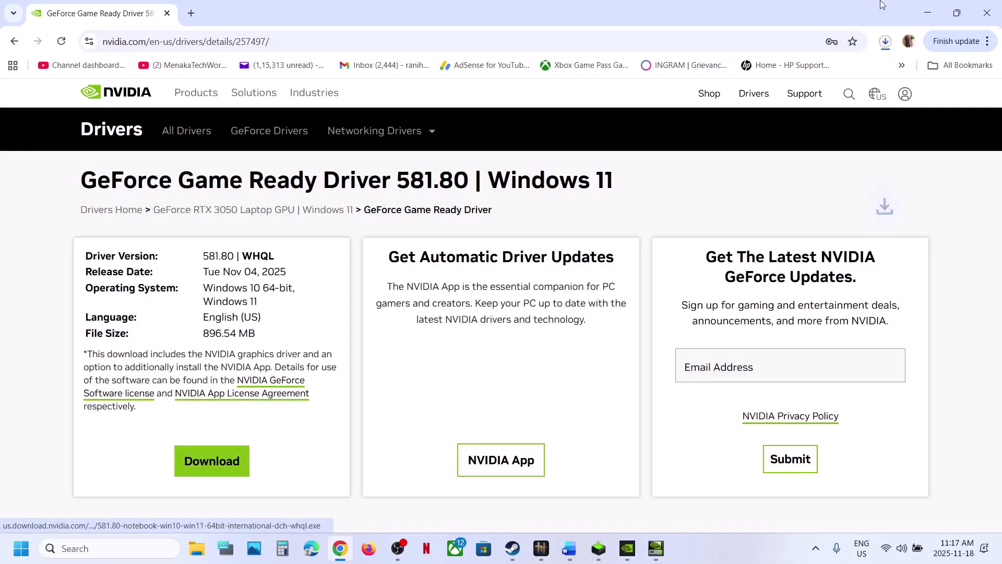
pyautogui.click(885, 45)
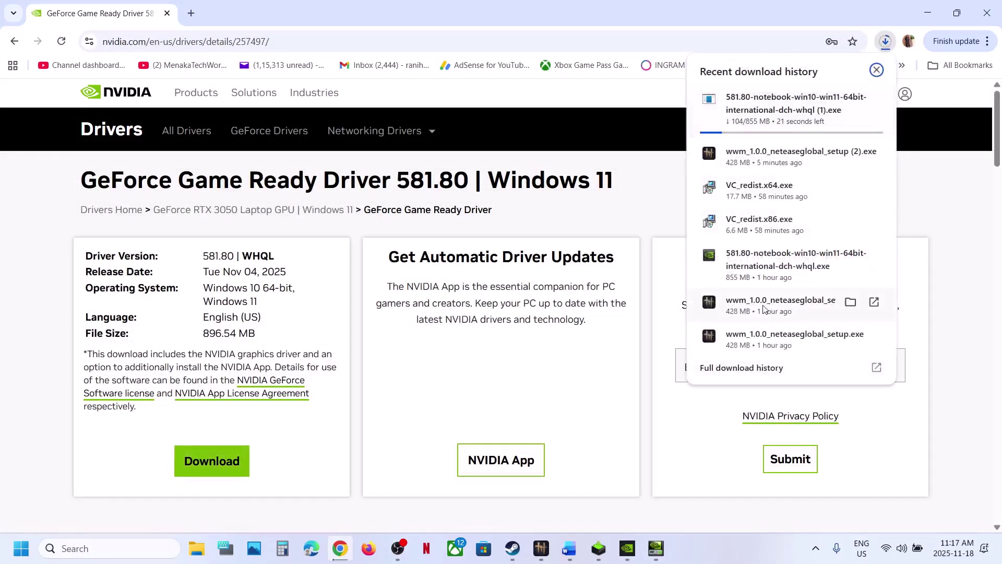
# Switch to the NVIDIA Installer, accept the license for the graphics driver and NVIDIA App, and proceed with the Custom (Advanced) installation.
pyautogui.click(606, 554)
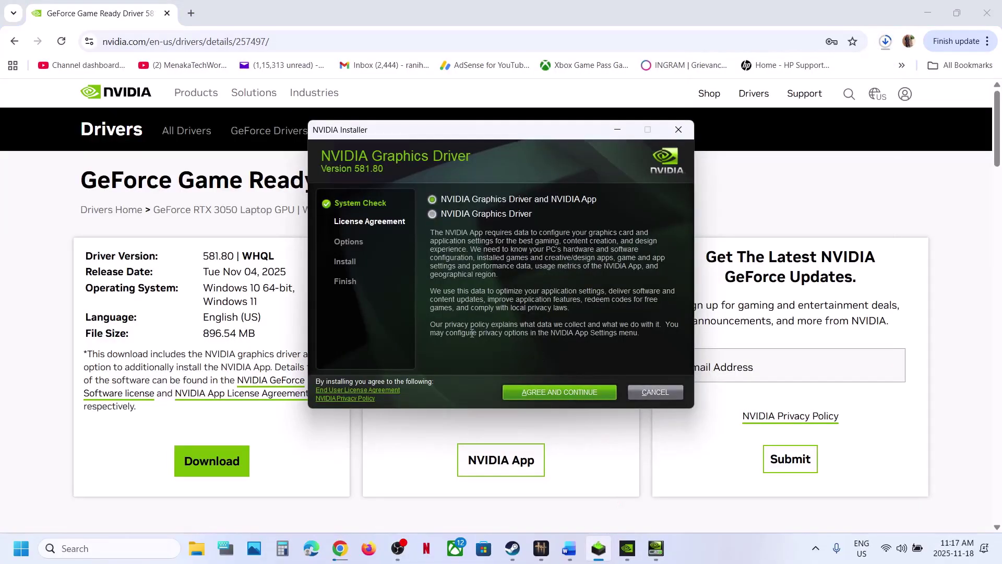
pyautogui.click(539, 397)
pyautogui.click(452, 277)
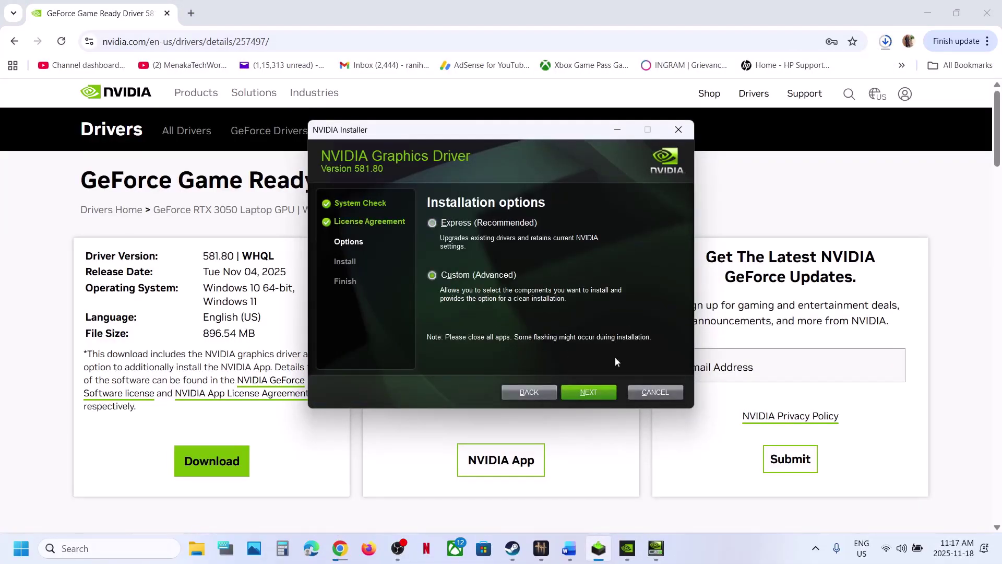
pyautogui.click(596, 392)
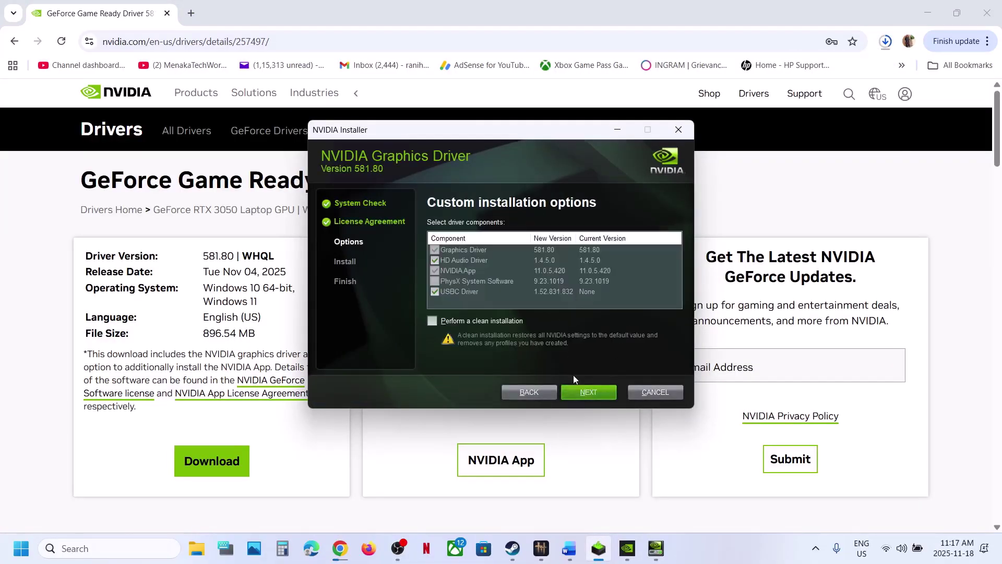
# Select Perform a clean installation for the NVIDIA driver, return to the driver webpage and display the computer's restart option.
pyautogui.click(432, 321)
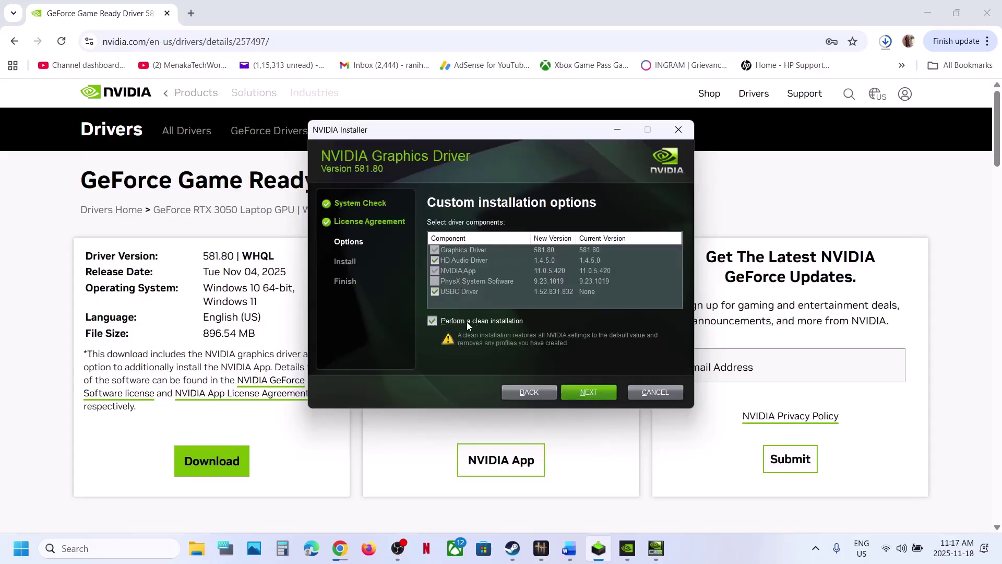
pyautogui.click(629, 466)
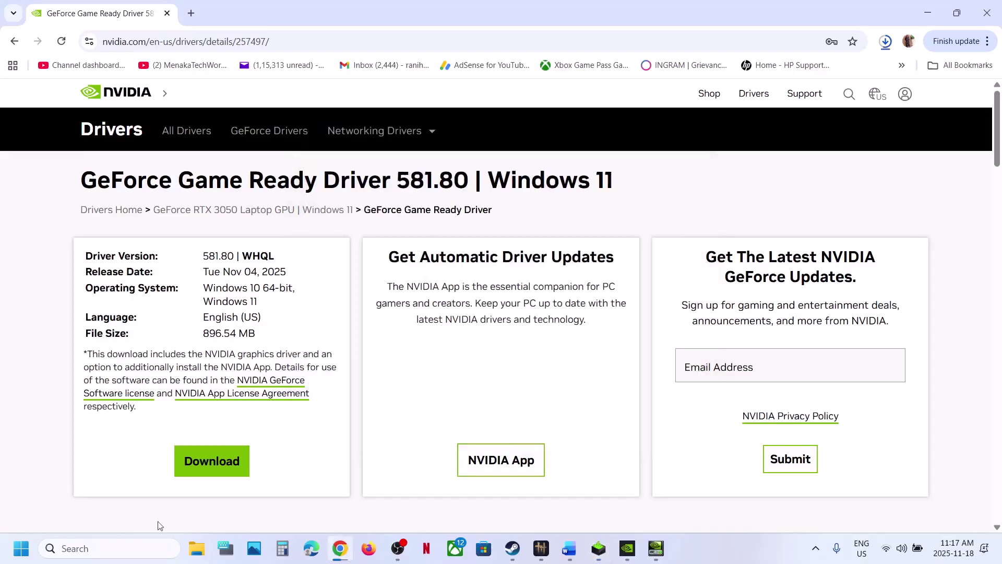
pyautogui.click(4, 560)
pyautogui.click(380, 503)
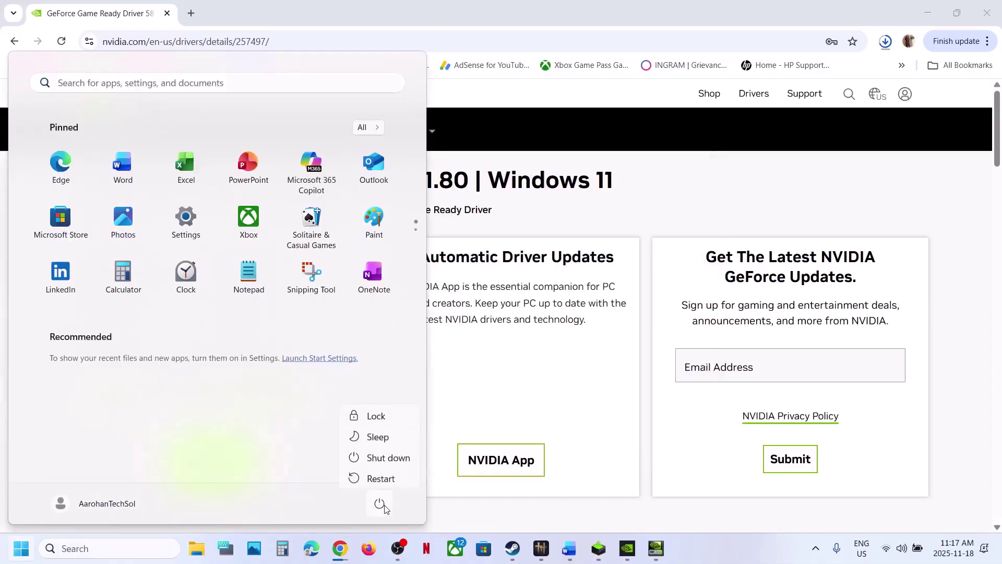
# Follow the AMD support link in the Word notes and find drivers for the Radeon PRO W7000 Series model AMD Radeon PRO W7900.
pyautogui.click(574, 552)
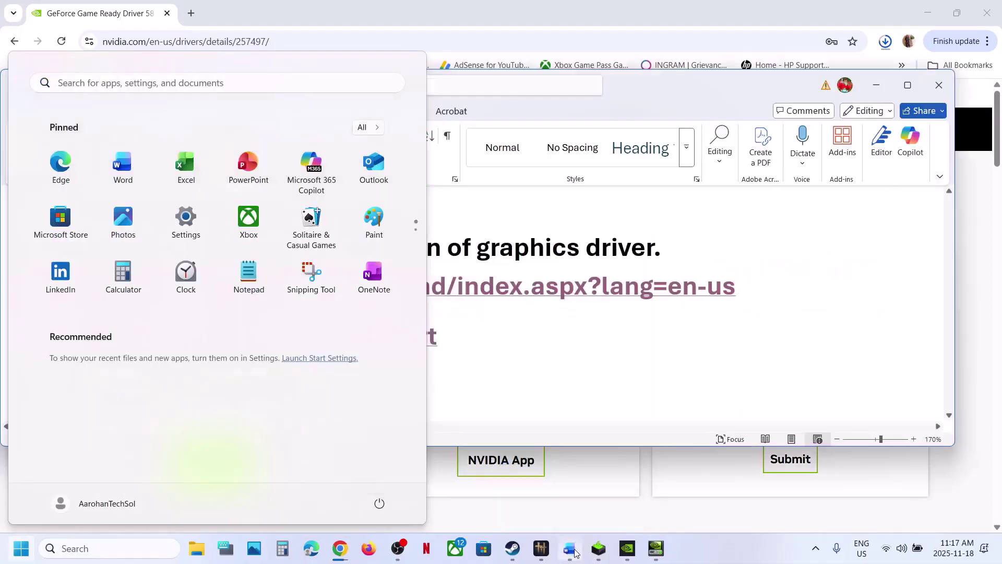
pyautogui.keyDown('ctrl'); pyautogui.click(287, 347); pyautogui.keyUp('ctrl')
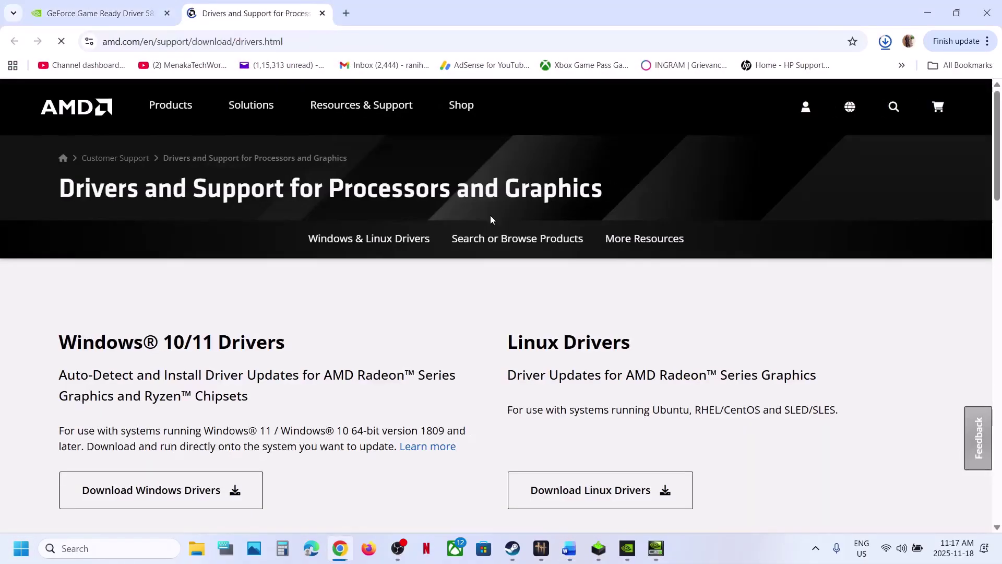
pyautogui.scroll(-8, 204, 373)
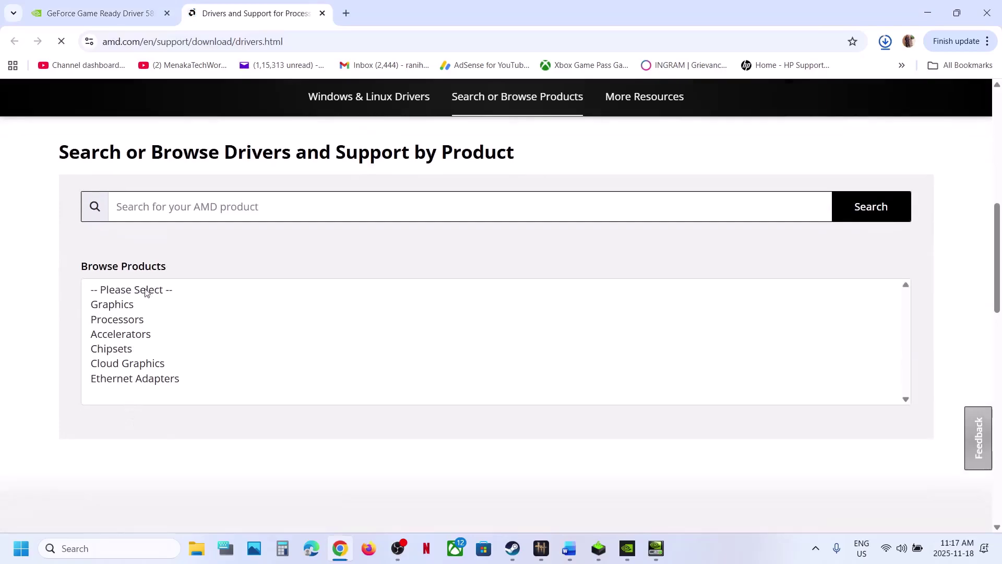
pyautogui.click(130, 310)
pyautogui.click(130, 278)
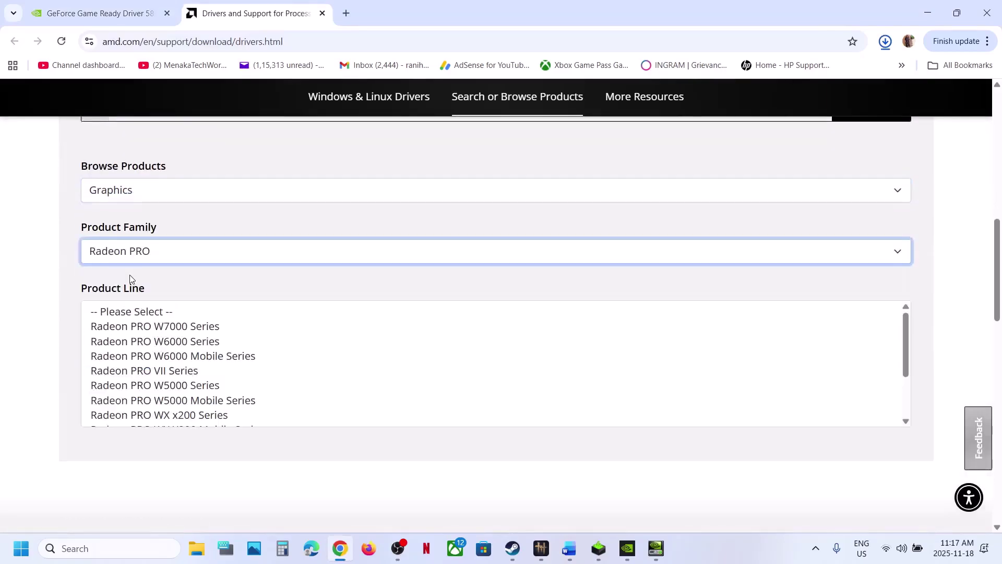
pyautogui.click(139, 328)
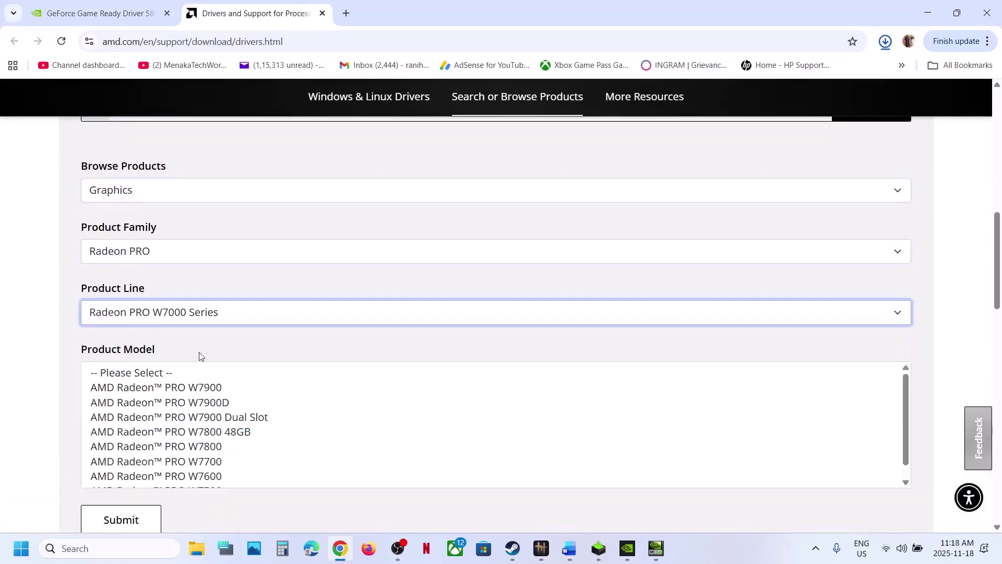
pyautogui.click(172, 386)
pyautogui.scroll(-3, 171, 382)
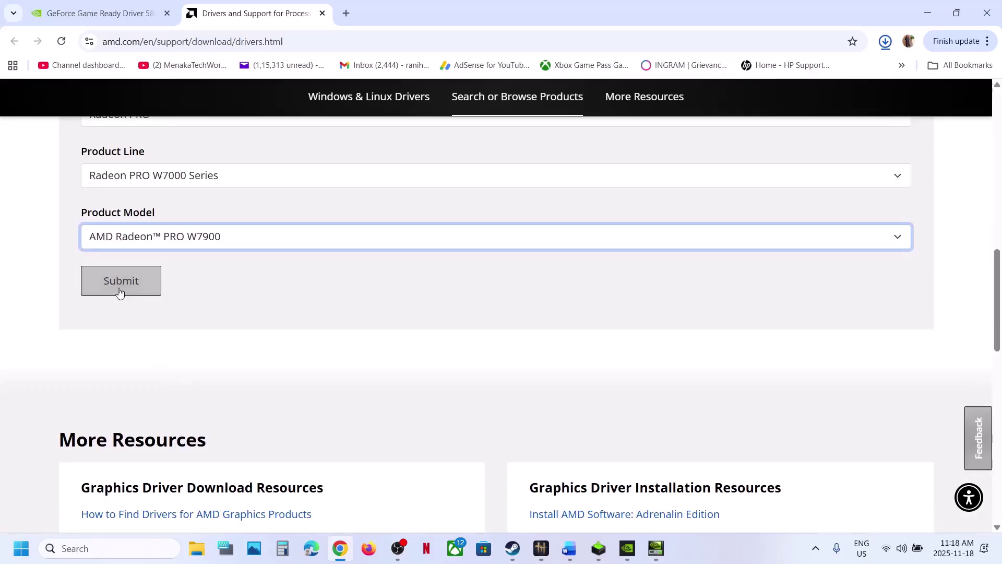
pyautogui.click(119, 290)
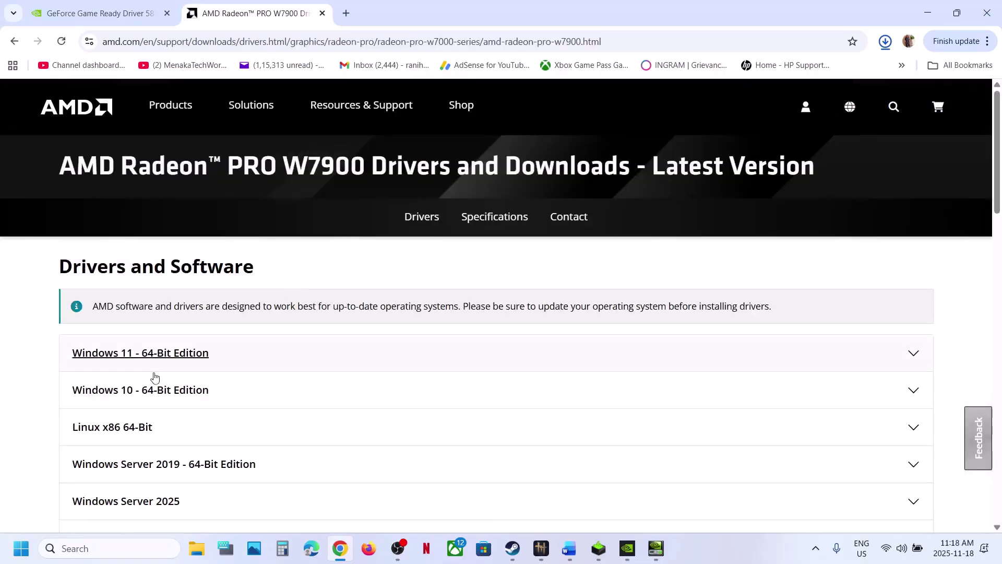
# Expand the Windows 11 - 64-Bit Edition drivers and examine the AMD Software: Adrenalin Edition download.
pyautogui.click(129, 354)
pyautogui.scroll(-1, 128, 354)
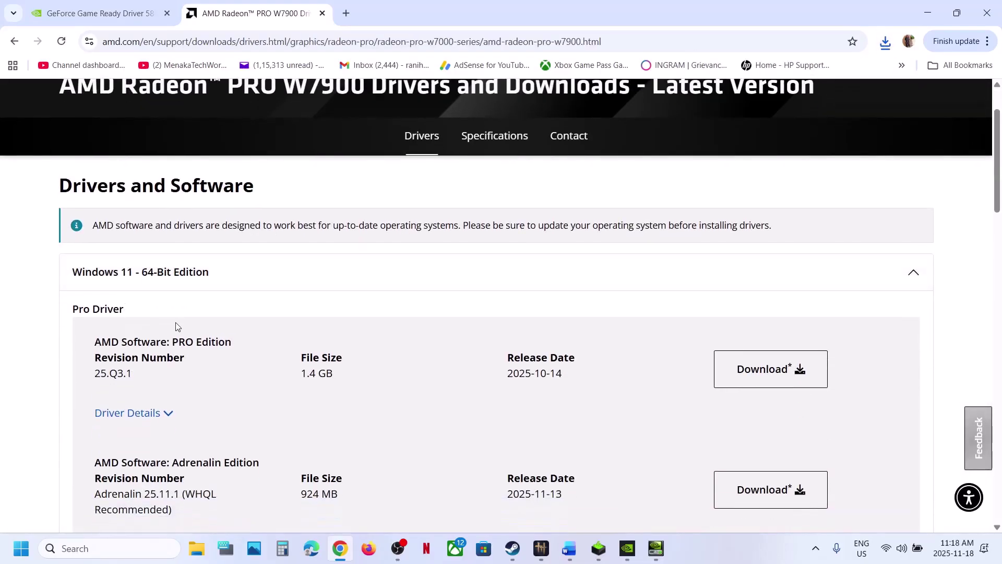
pyautogui.scroll(-2, 176, 389)
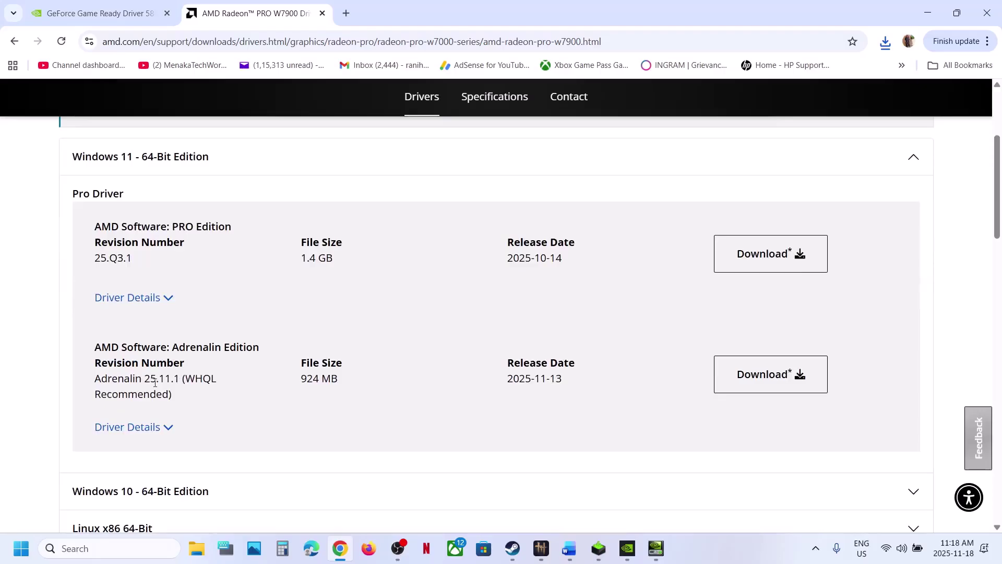
pyautogui.moveTo(155, 383); pyautogui.dragTo(312, 362)
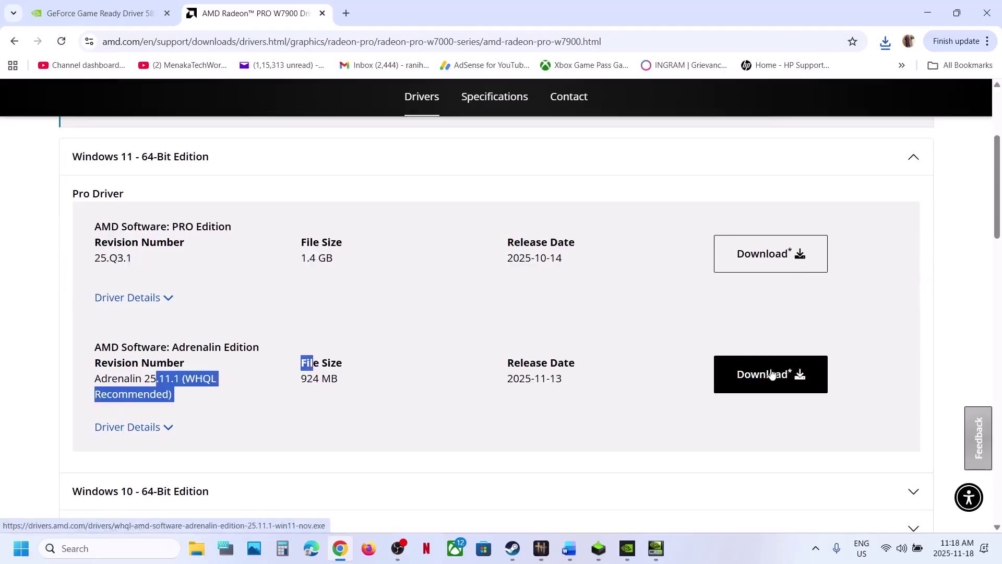
# Copy the word "graphics" from Step 8 of the Word notes, search Windows for it, and dismiss Intel Graphics Command Center.
pyautogui.click(571, 552)
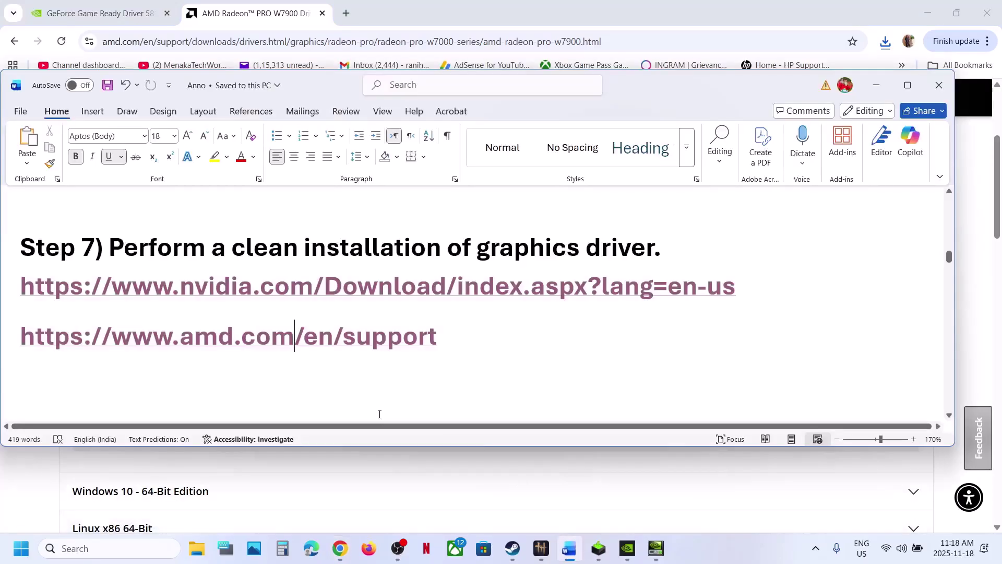
pyautogui.scroll(-3, 379, 414)
pyautogui.doubleClick(507, 282)
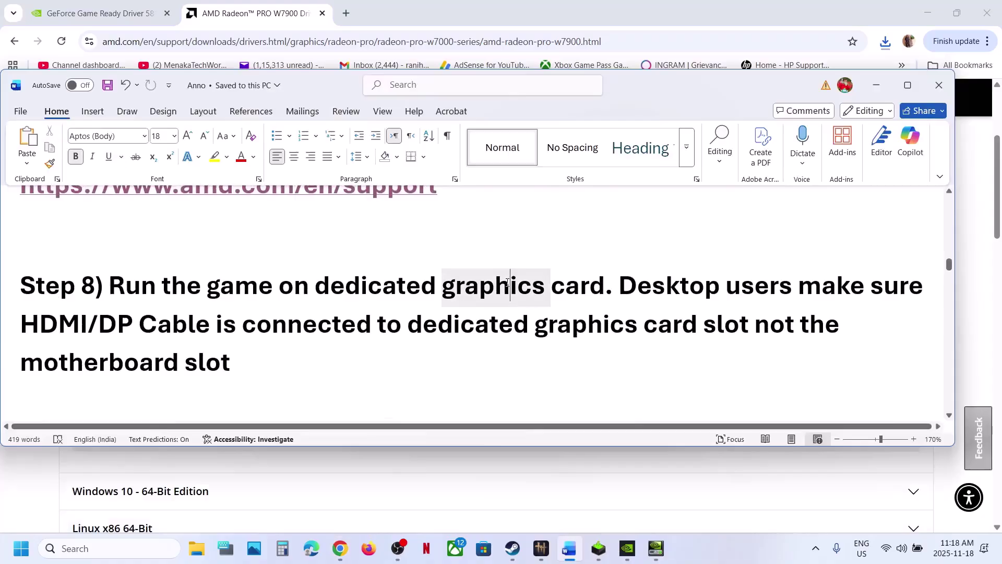
pyautogui.hotkey('ctrl', 'c')
pyautogui.click(99, 548)
pyautogui.hotkey('ctrl', 'v')
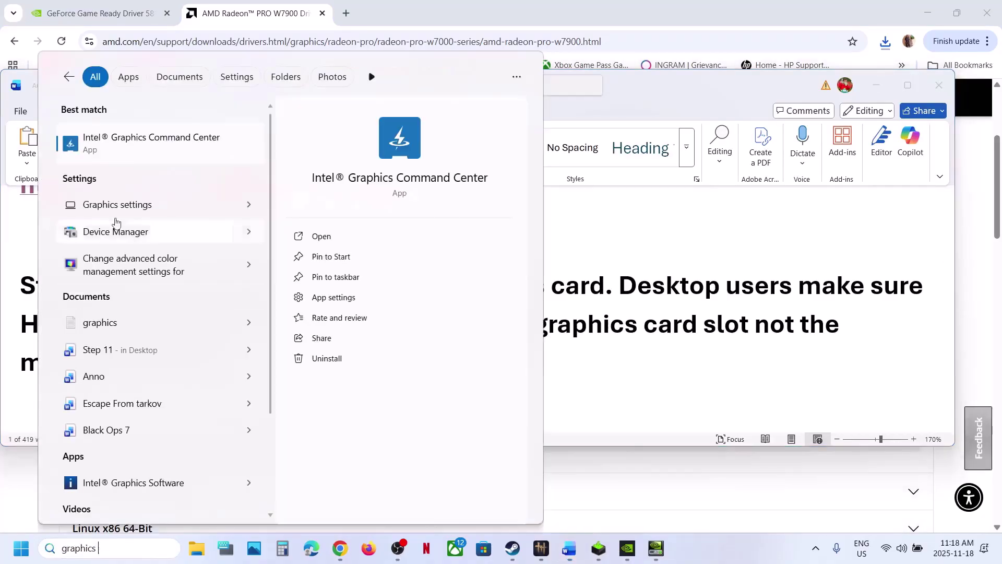
pyautogui.click(104, 158)
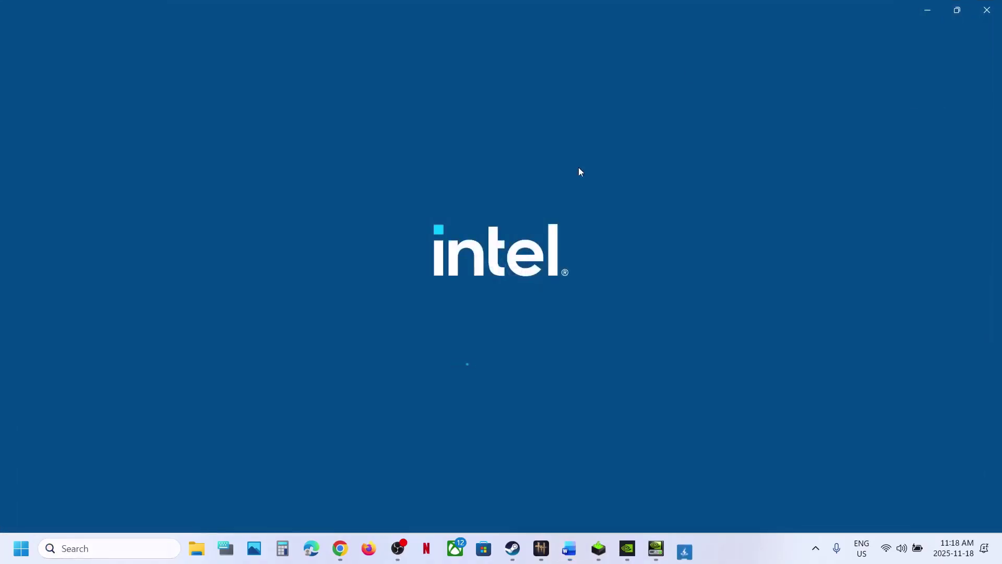
pyautogui.click(986, 10)
# Find and open Windows Graphics settings, and add wwm from the game's Win64r folder as a desktop app.
pyautogui.click(131, 549)
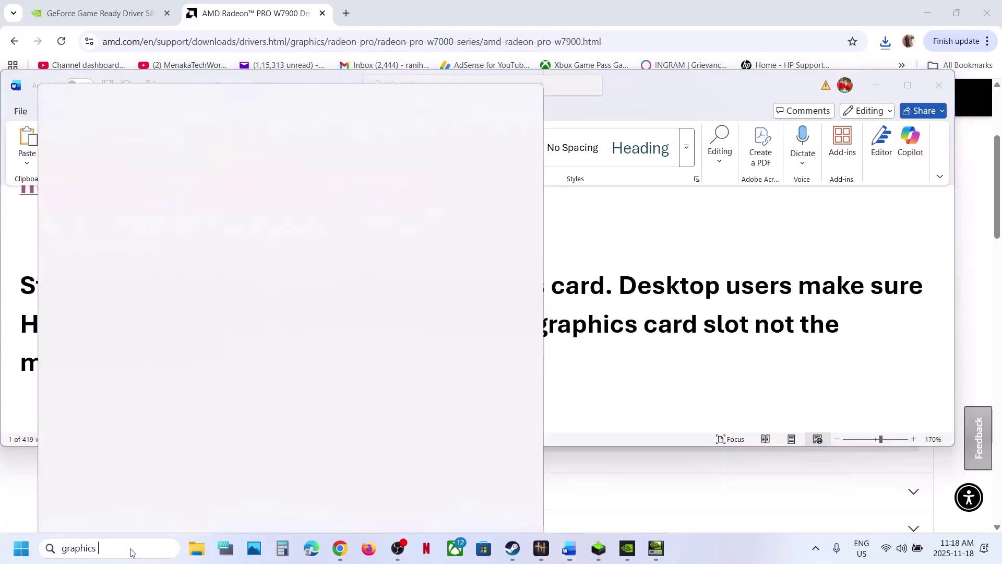
pyautogui.write('se')
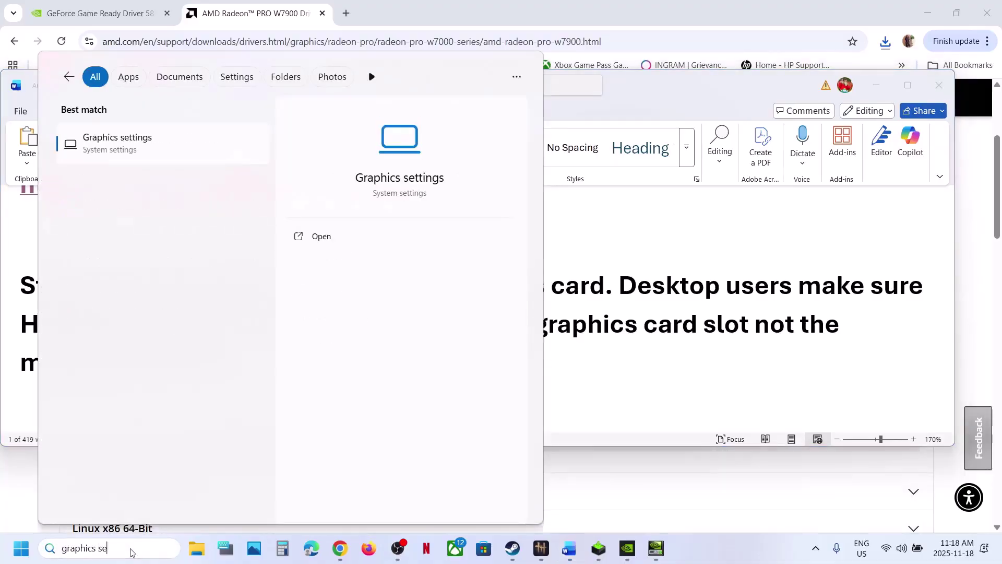
pyautogui.press('Return')
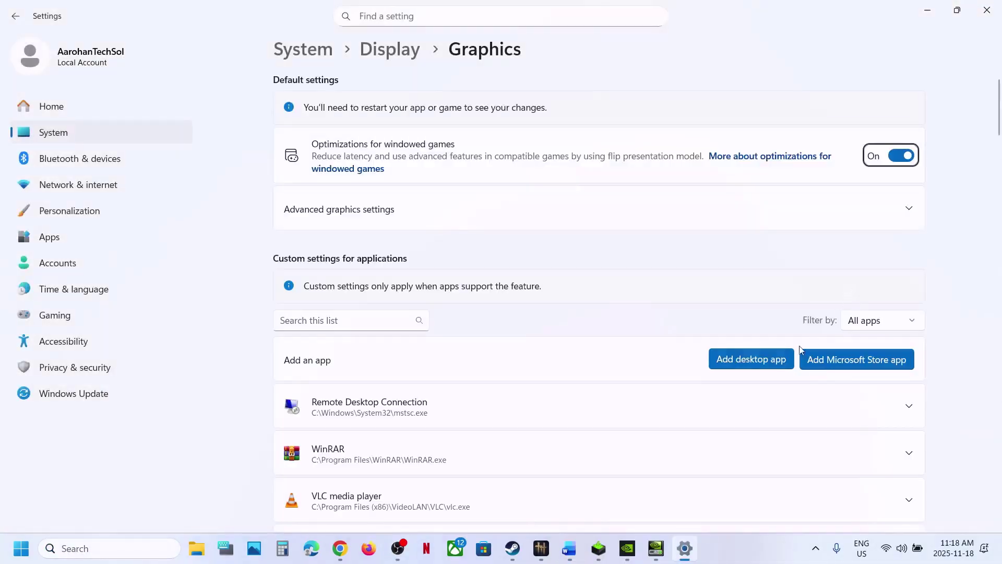
pyautogui.click(751, 359)
pyautogui.scroll(-1, 225, 269)
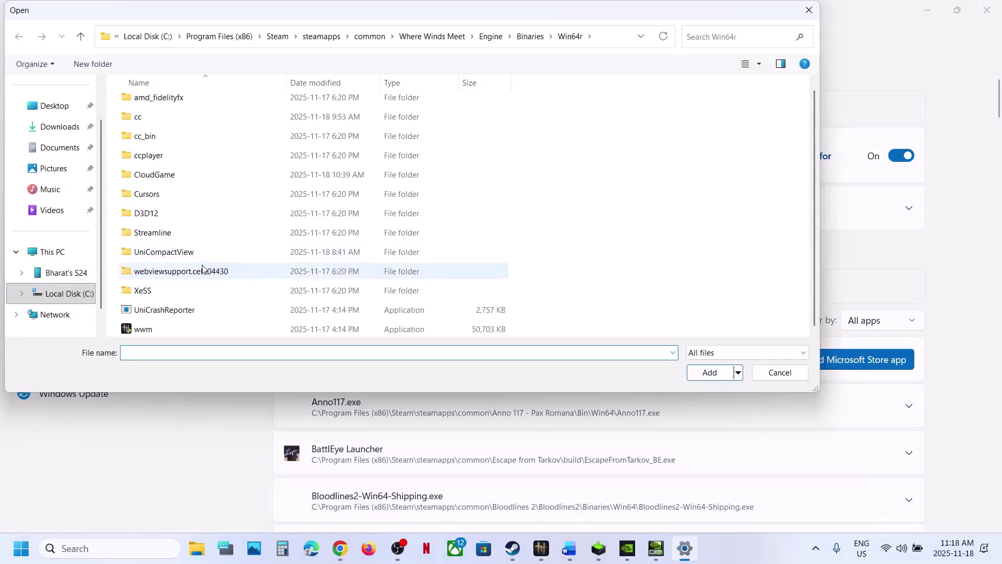
pyautogui.click(153, 330)
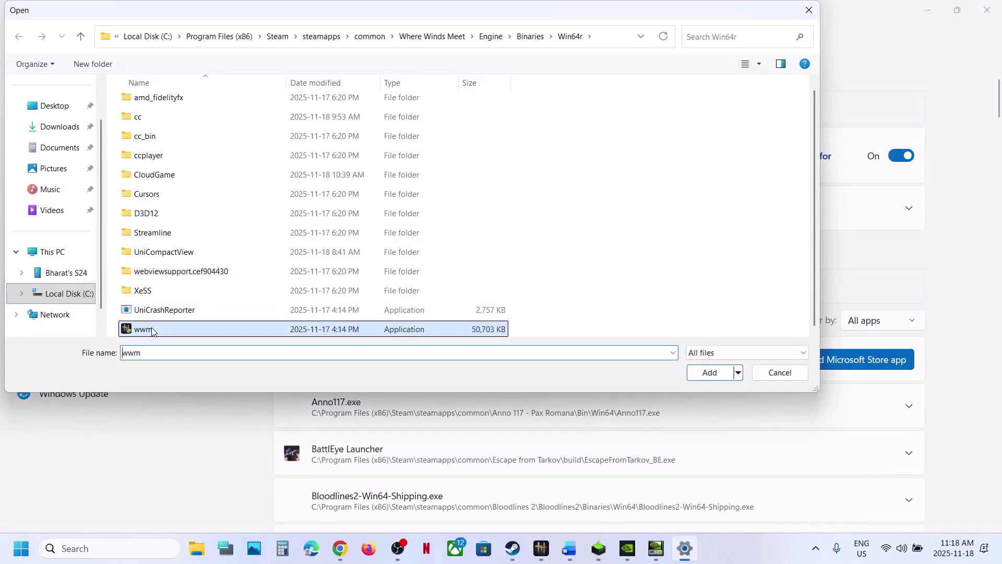
pyautogui.click(692, 379)
# Set wwm's GPU preference to High Performance (NVIDIA GeForce RTX 3050 Laptop GPU) in the custom app list and close Settings.
pyautogui.scroll(-15, 531, 432)
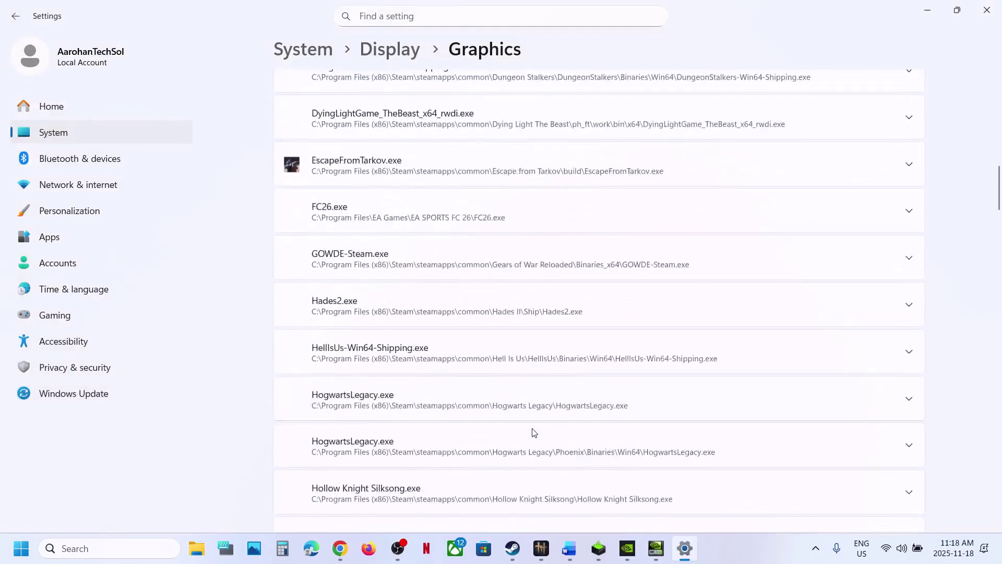
pyautogui.scroll(-15, 533, 432)
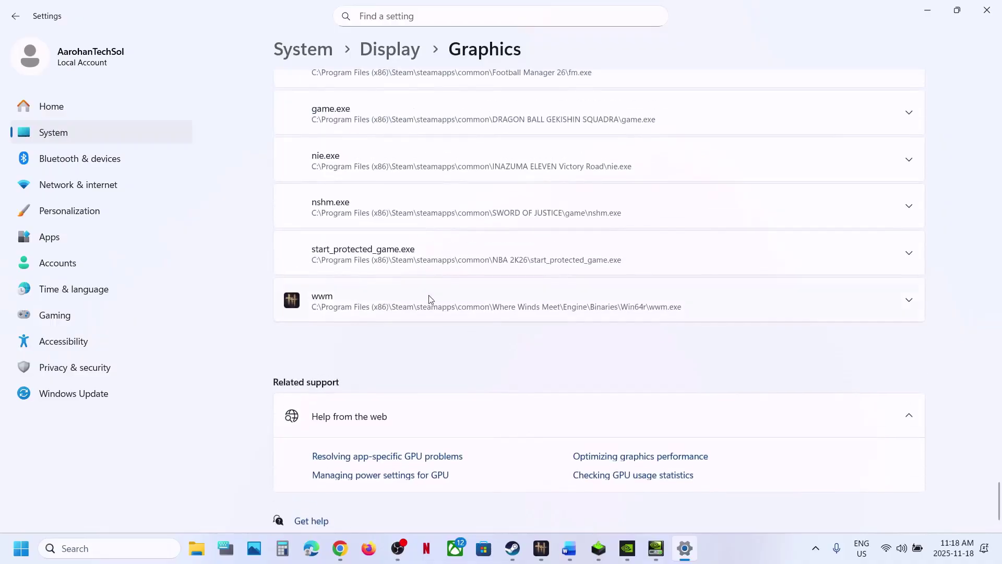
pyautogui.click(420, 295)
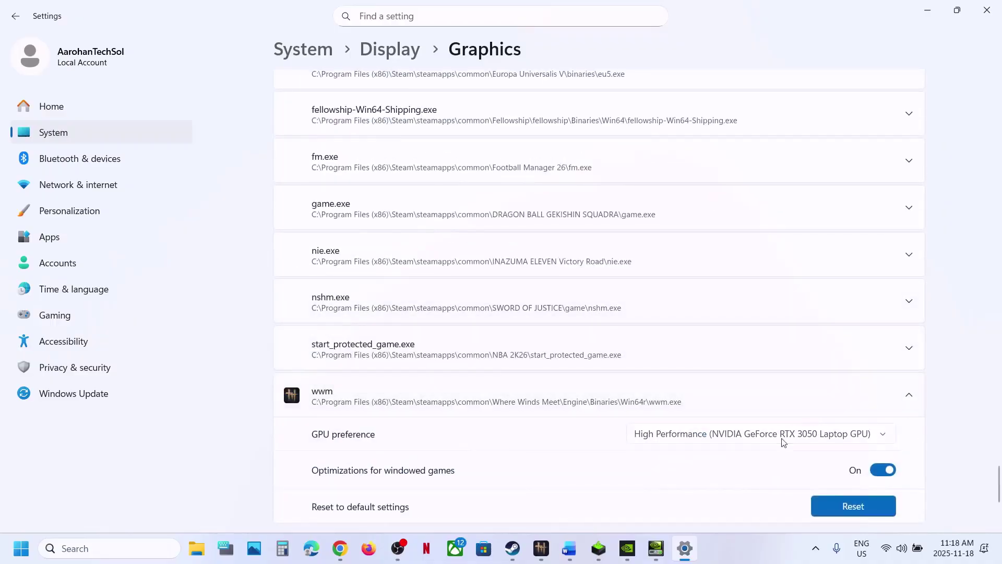
pyautogui.click(814, 434)
pyautogui.click(815, 435)
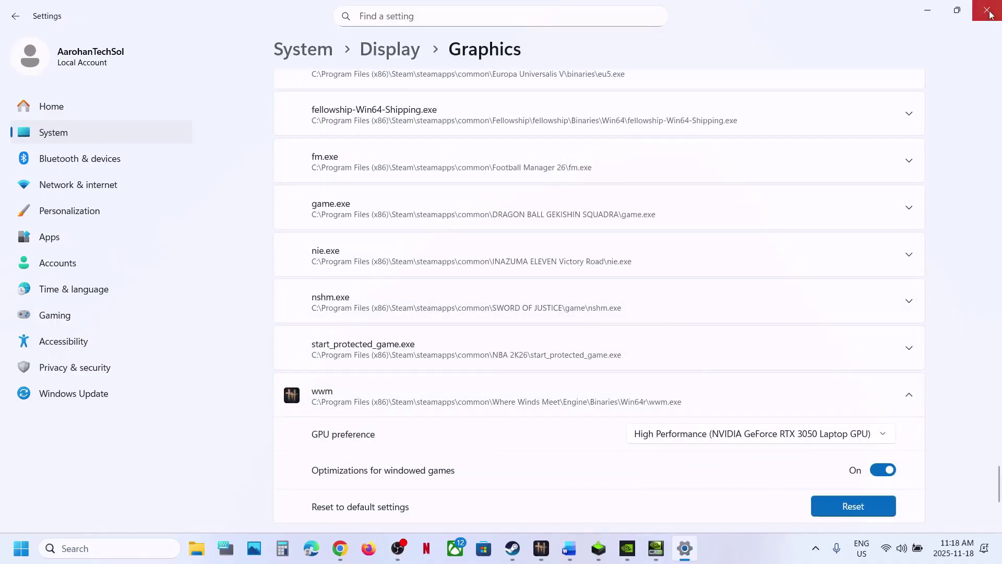
pyautogui.click(990, 15)
# Highlight the desktop cable advice in Step 8 and the "Try Debug mode" text of Step 9 in the Word notes.
pyautogui.moveTo(628, 295); pyautogui.dragTo(286, 358)
pyautogui.scroll(-3, 286, 358)
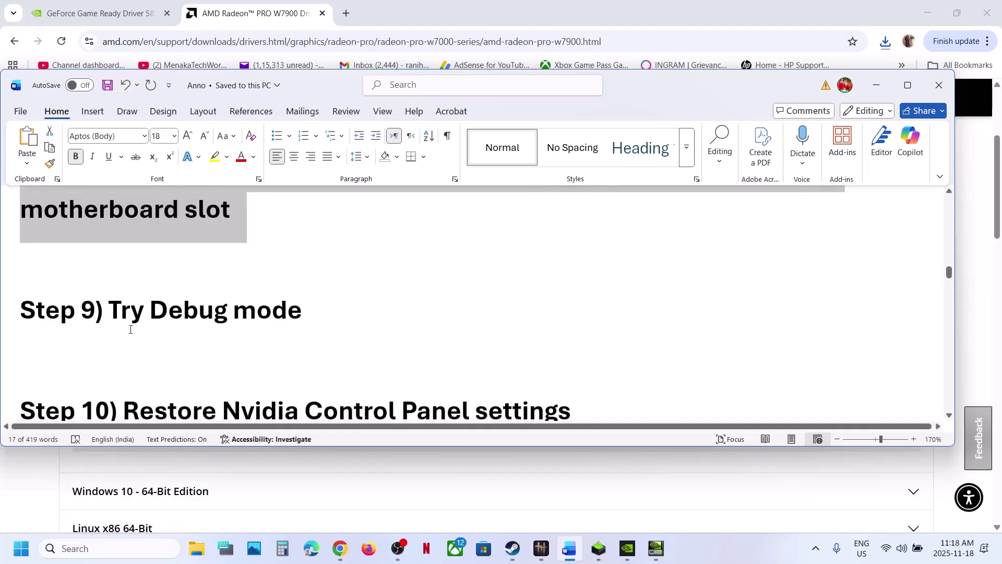
pyautogui.moveTo(111, 313); pyautogui.dragTo(369, 306)
# Show the Windows desktop and open NVIDIA Control Panel from there.
pyautogui.press('super+d')
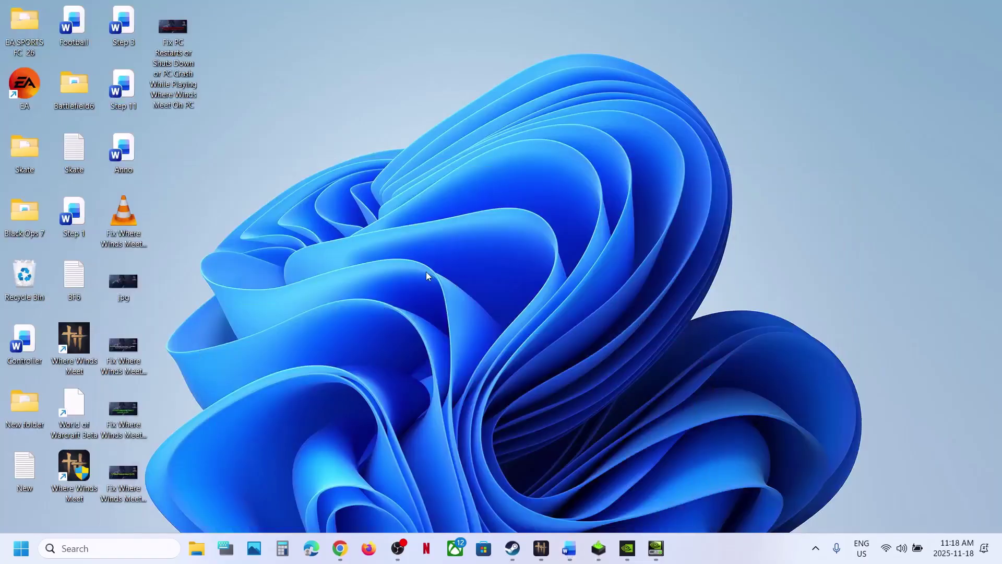
pyautogui.rightClick(425, 271)
pyautogui.click(468, 479)
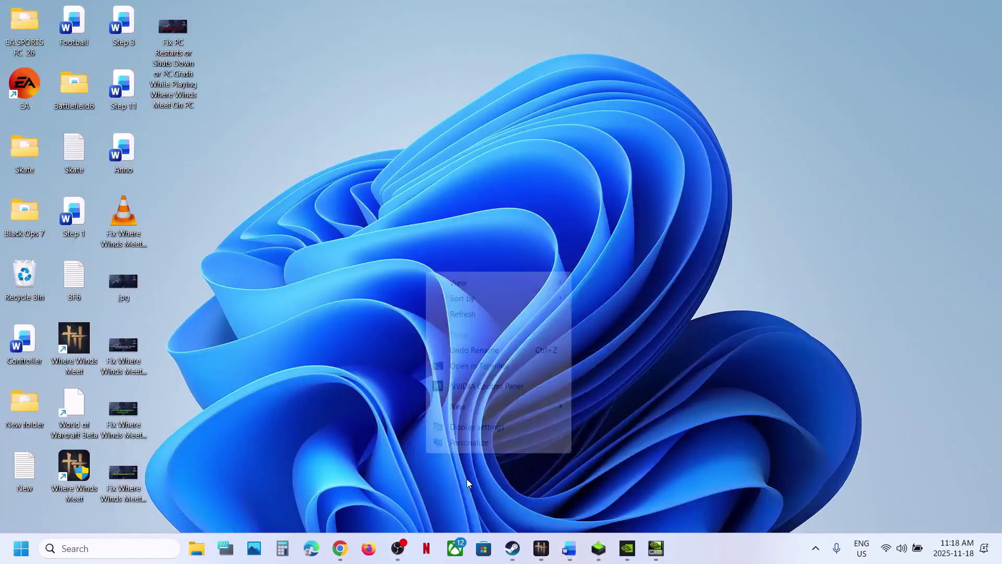
pyautogui.click(489, 393)
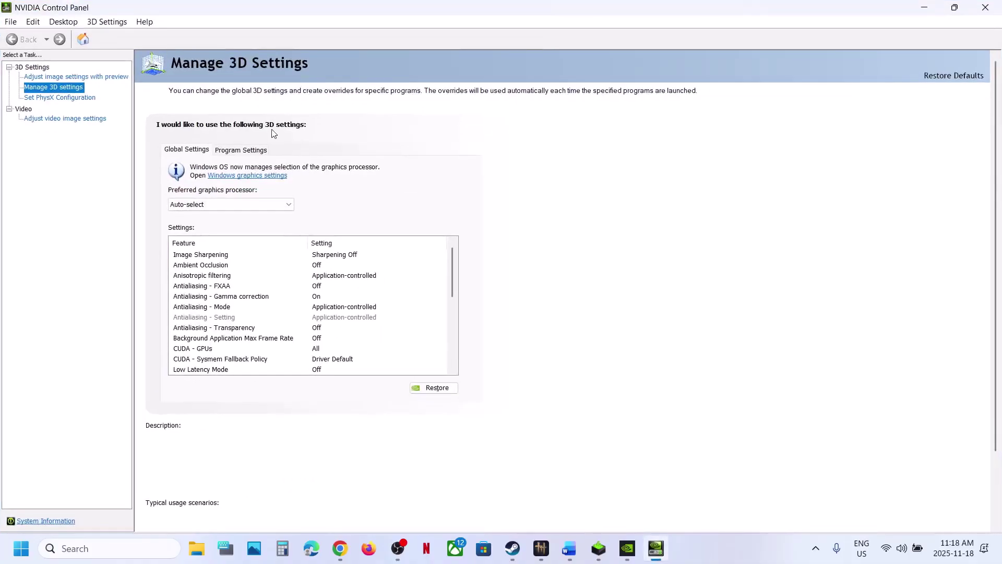
# Turn Debug Mode off and on again, and display its menu entry once more.
pyautogui.click(146, 24)
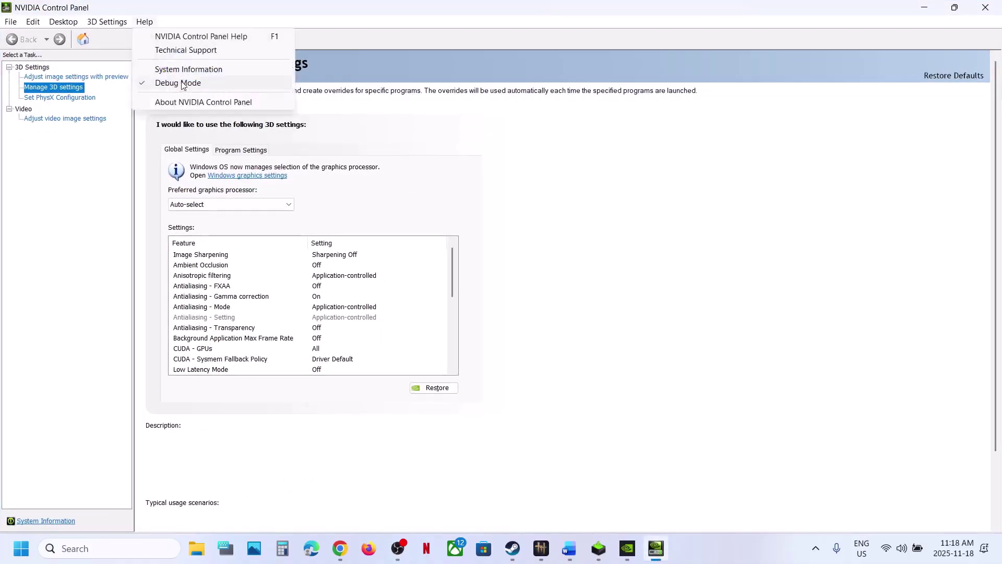
pyautogui.click(184, 83)
pyautogui.click(145, 22)
pyautogui.click(171, 84)
pyautogui.click(145, 23)
# Switch briefly to Steam, return to the Word notes and highlight the Nvidia Control Panel settings text in Step 10.
pyautogui.click(513, 548)
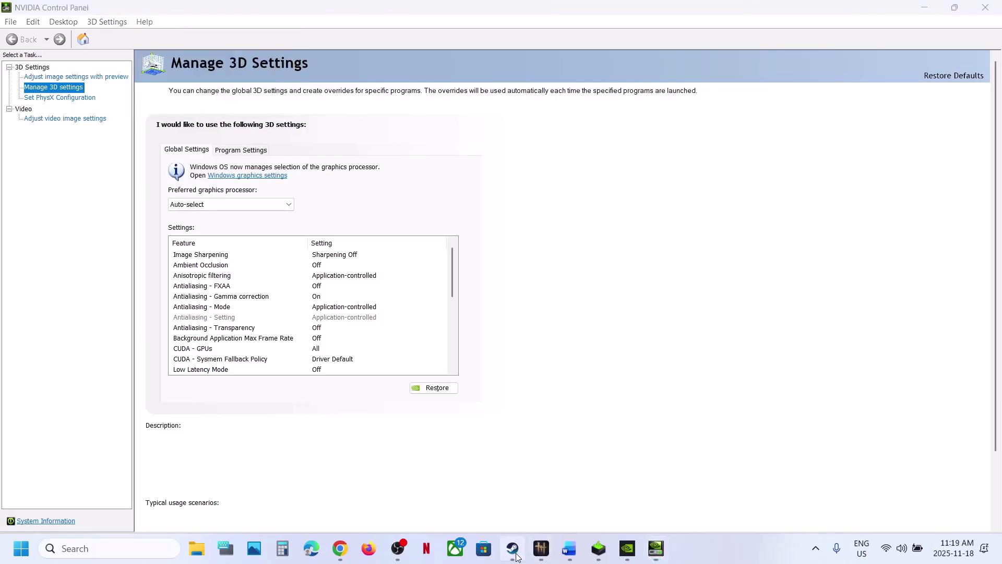
pyautogui.click(949, 11)
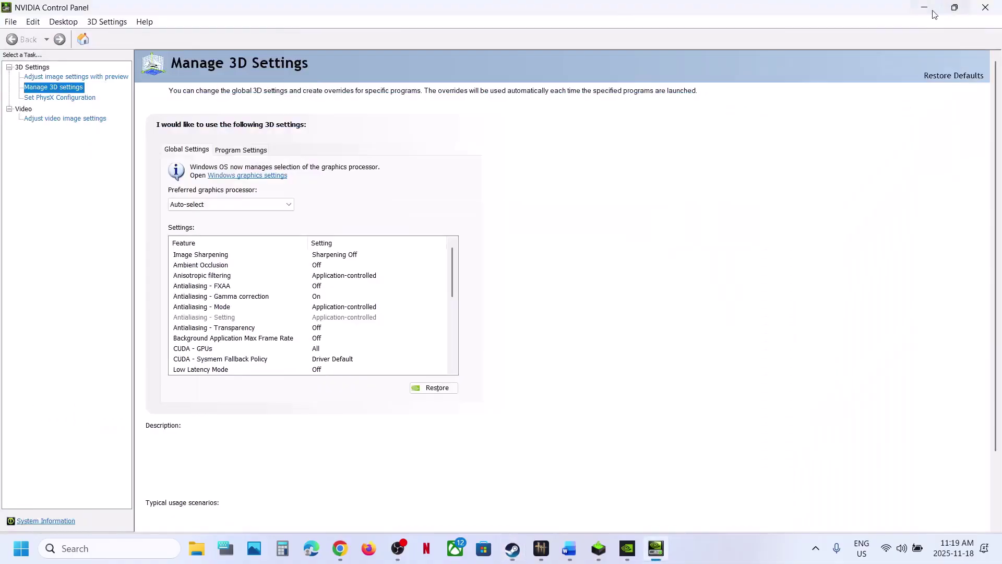
pyautogui.click(569, 548)
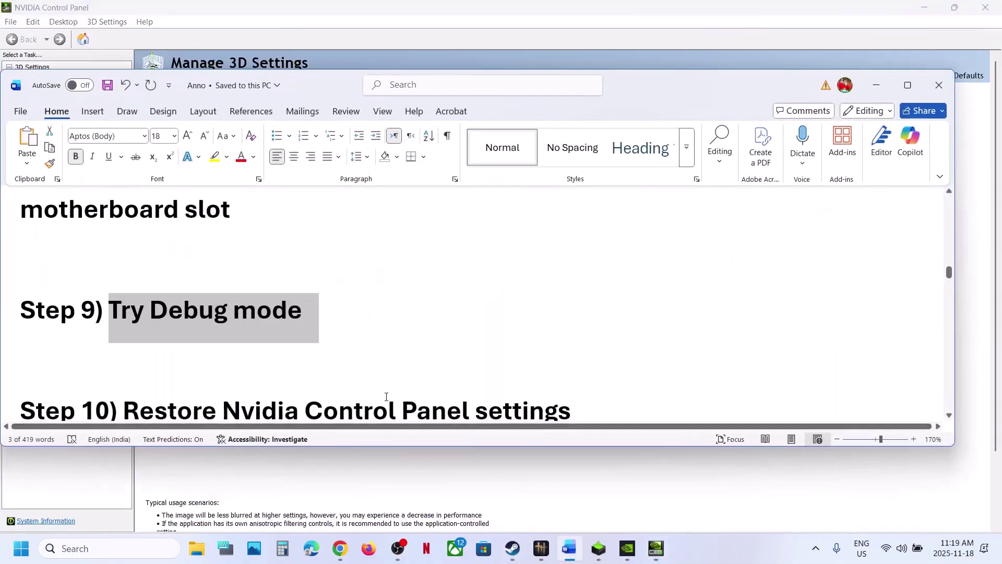
pyautogui.scroll(-1, 386, 397)
pyautogui.moveTo(224, 371); pyautogui.dragTo(571, 371)
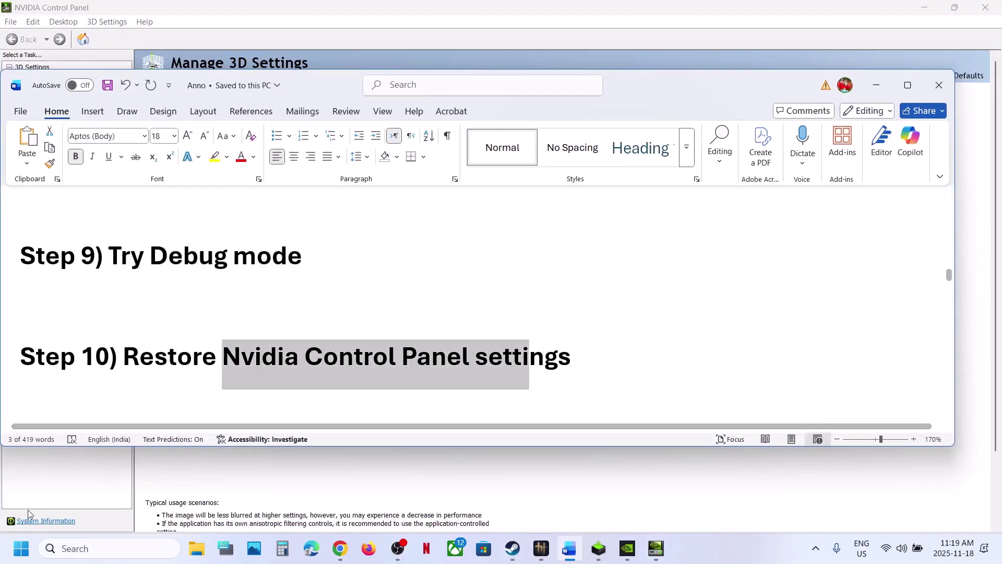
# In NVIDIA Control Panel, restore the global settings under Manage 3D Settings to their defaults, confirm the reset and apply it.
pyautogui.click(14, 499)
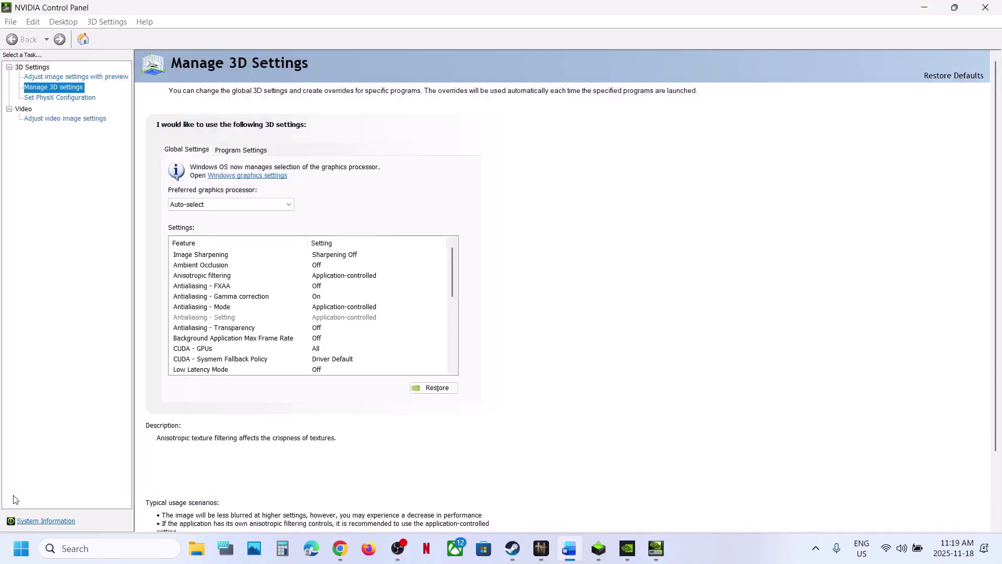
pyautogui.click(51, 79)
pyautogui.click(51, 89)
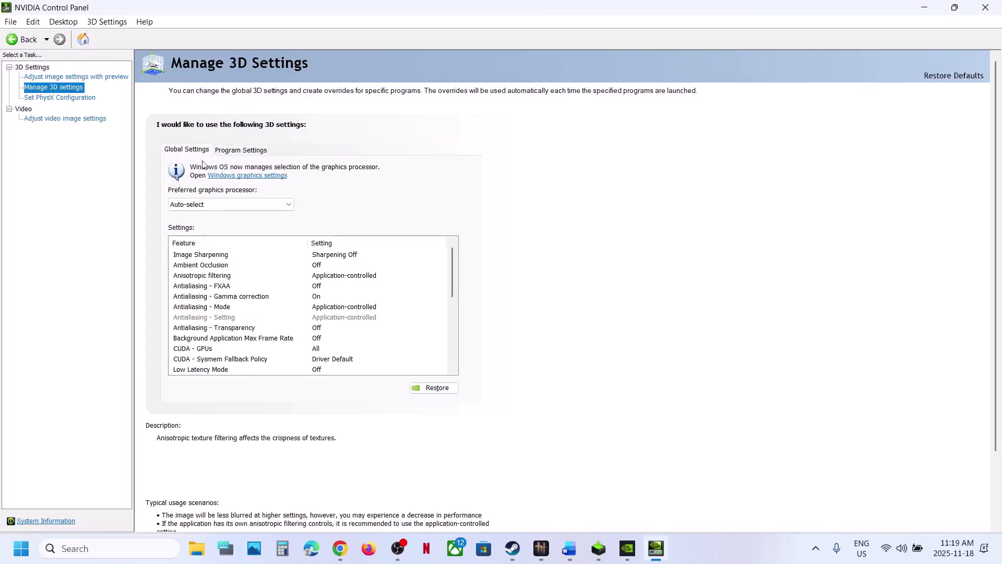
pyautogui.click(434, 387)
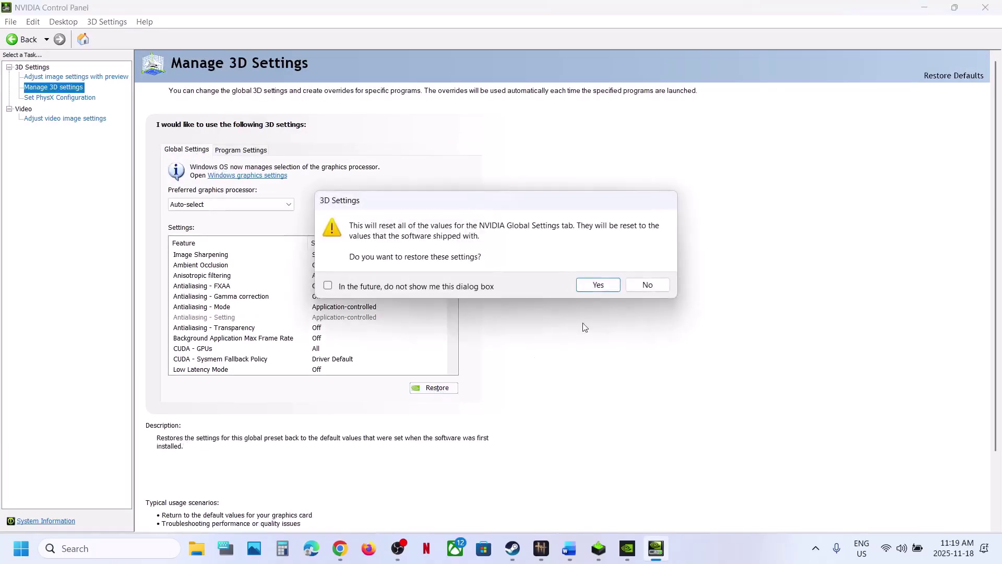
pyautogui.click(598, 285)
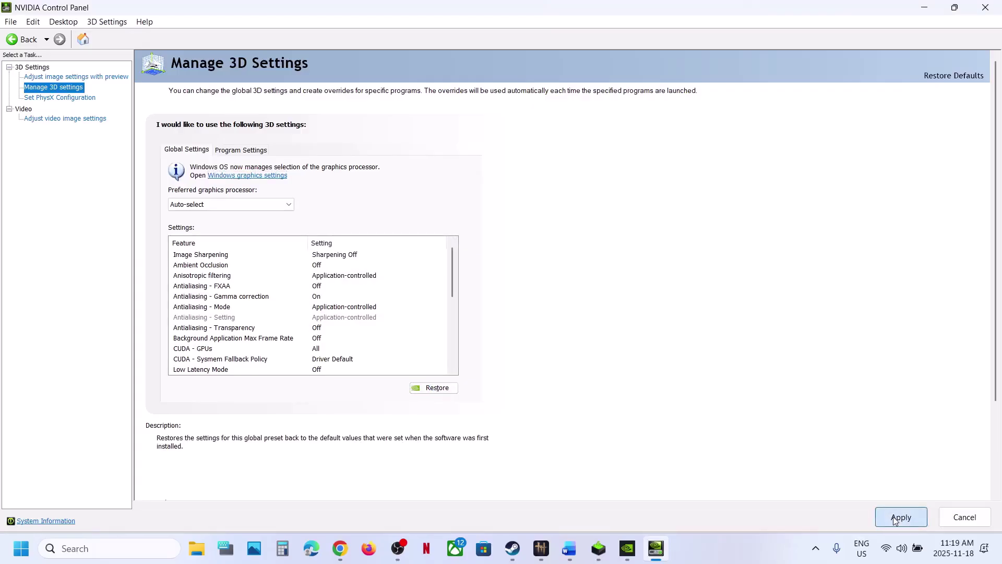
pyautogui.click(894, 515)
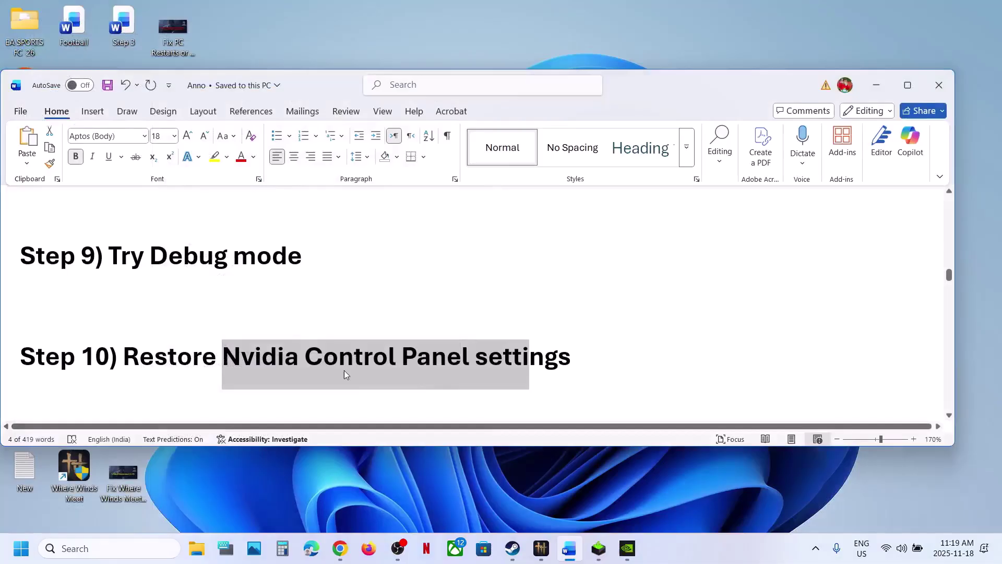
# Go to Step 11 in the Word notes, then show the Installed Files properties of Where Winds Meet in Steam and close them.
pyautogui.scroll(-3, 343, 371)
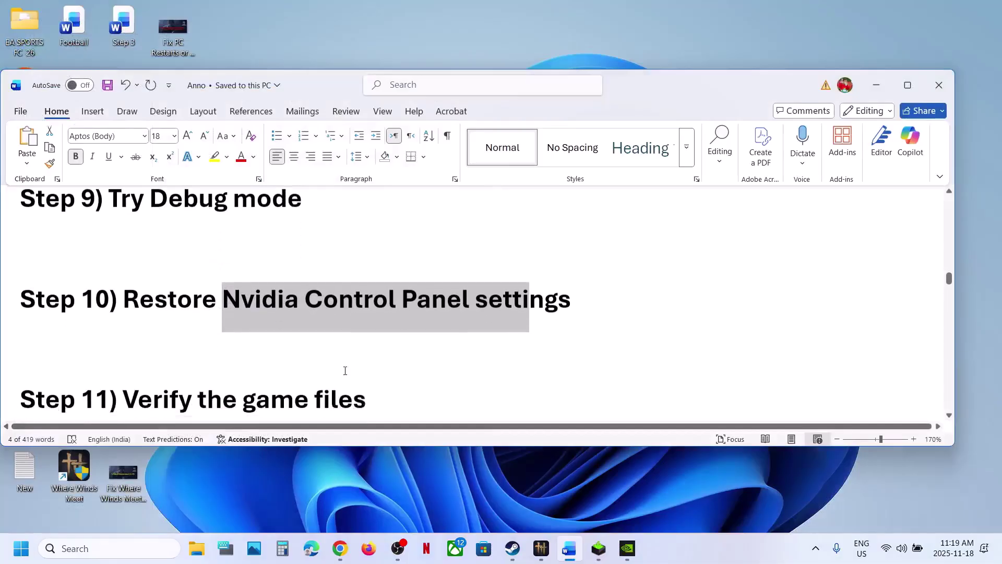
pyautogui.click(512, 557)
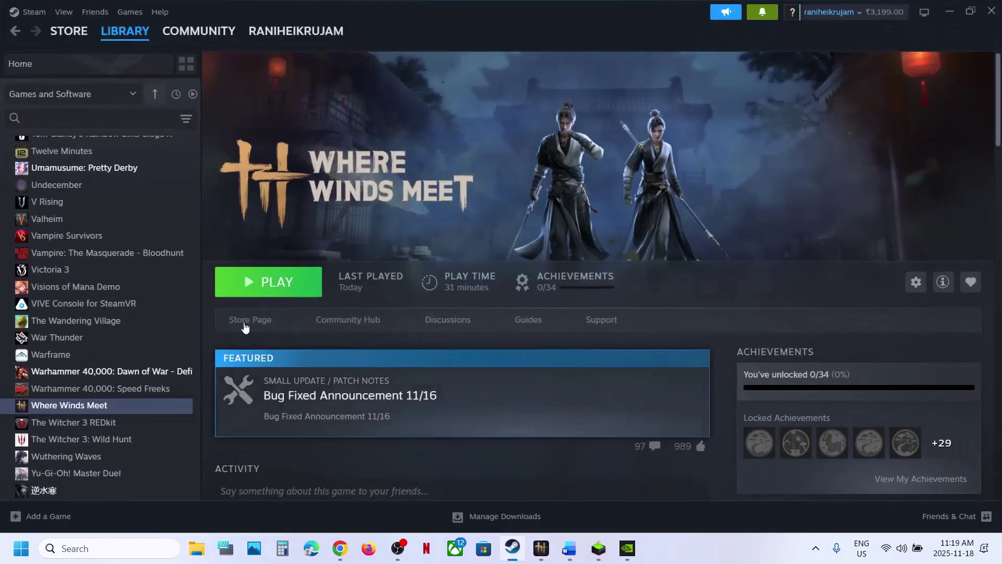
pyautogui.rightClick(88, 405)
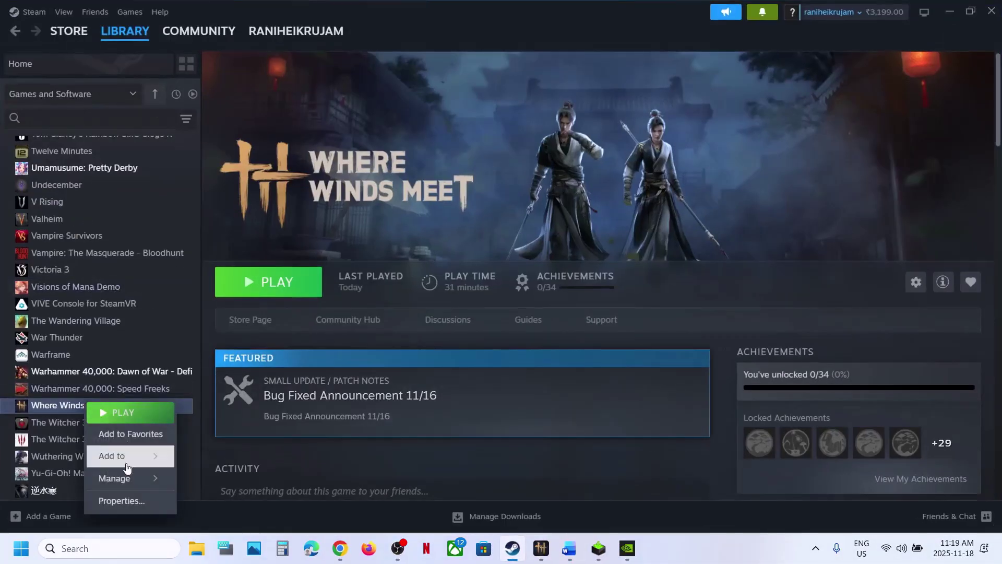
pyautogui.click(125, 501)
pyautogui.click(300, 203)
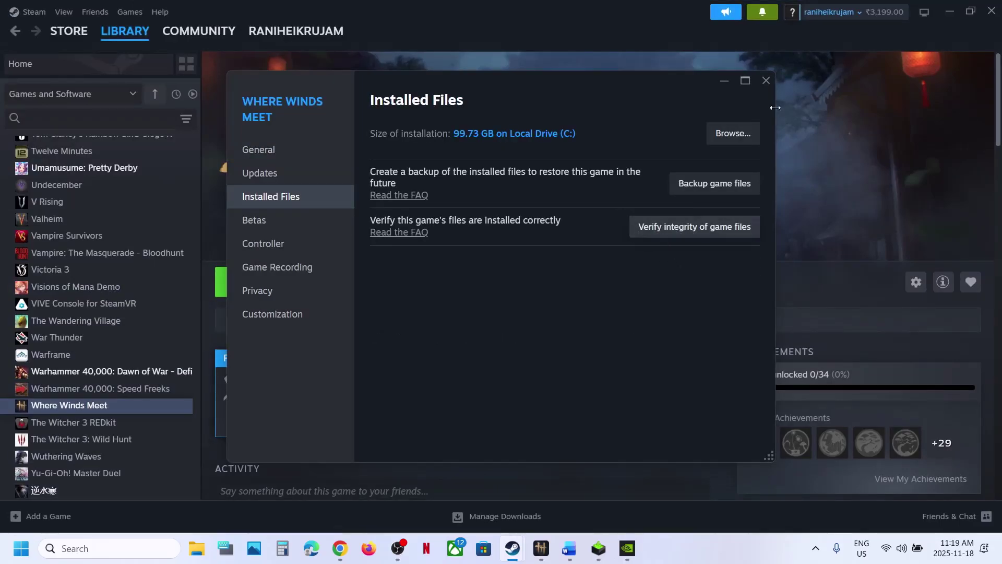
pyautogui.click(766, 81)
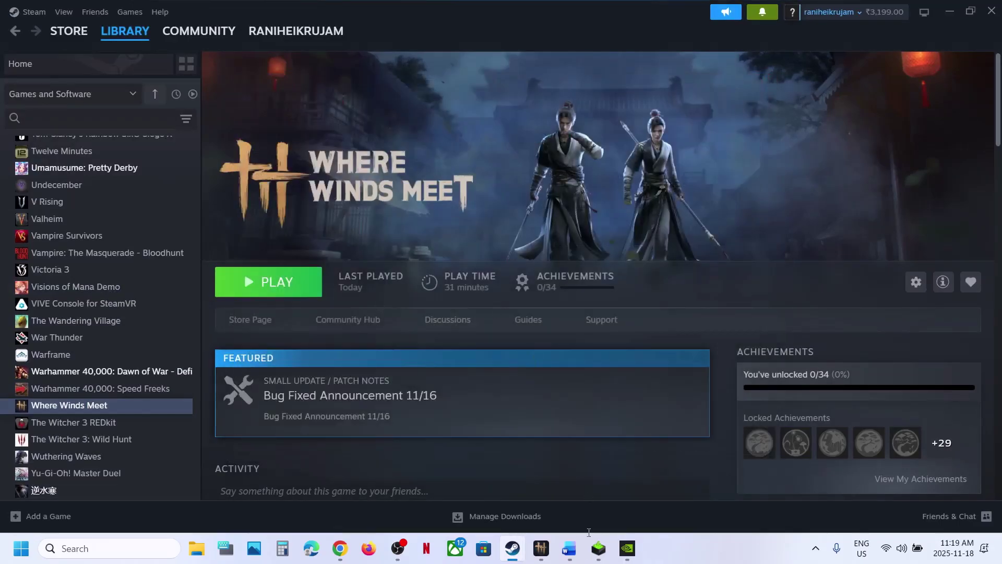
# Open the Visual C++ link from Step 12 of the Word notes and highlight the X86 and X64 rows among the latest supported redistributables.
pyautogui.click(568, 547)
pyautogui.scroll(-3, 318, 311)
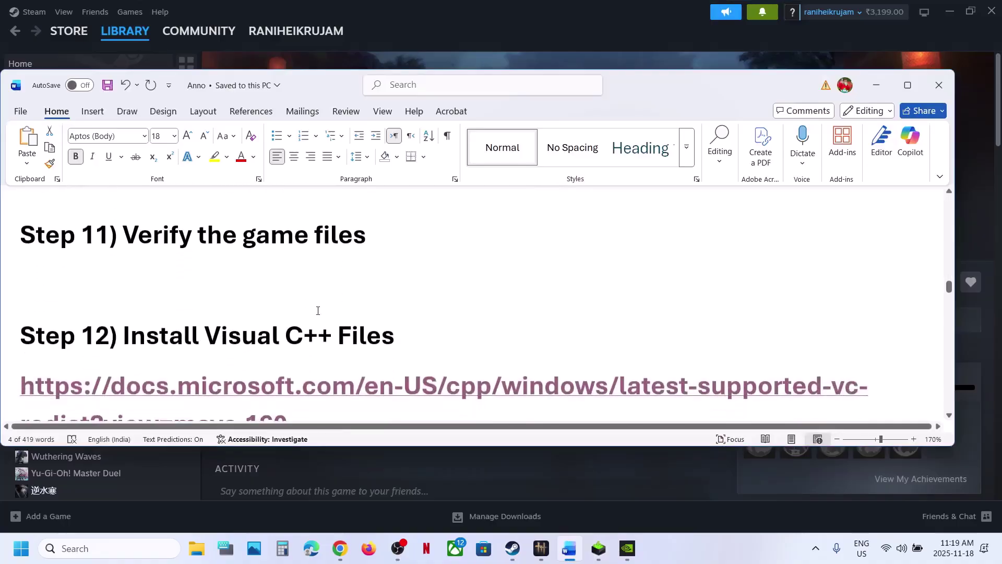
pyautogui.keyDown('ctrl'); pyautogui.click(269, 331); pyautogui.keyUp('ctrl')
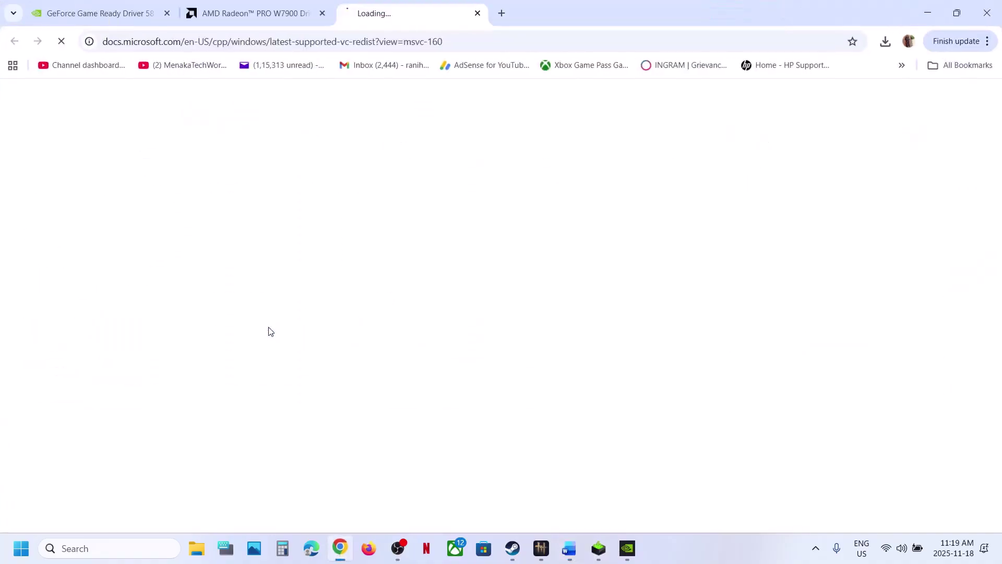
pyautogui.scroll(-15, 507, 267)
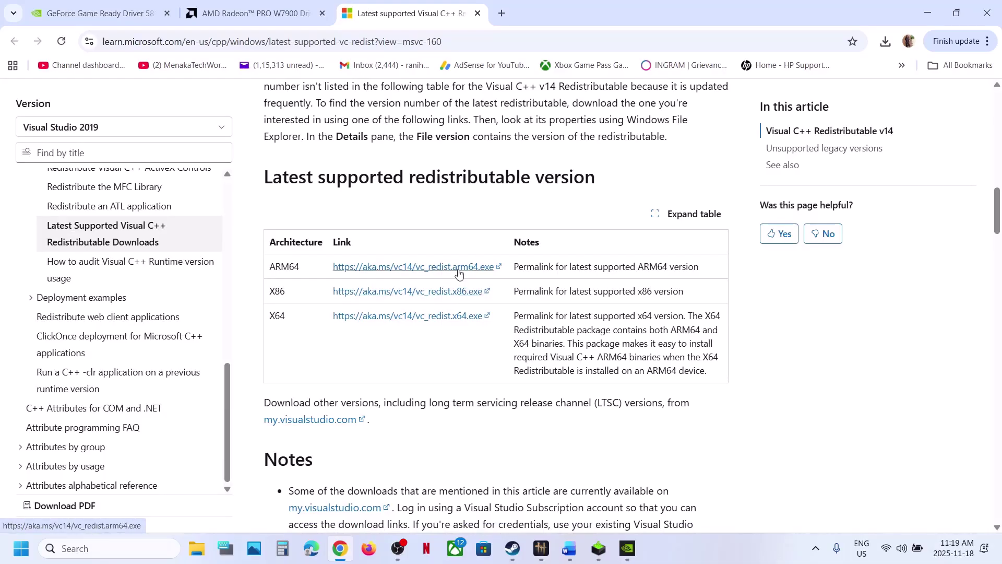
pyautogui.moveTo(267, 294); pyautogui.dragTo(461, 340)
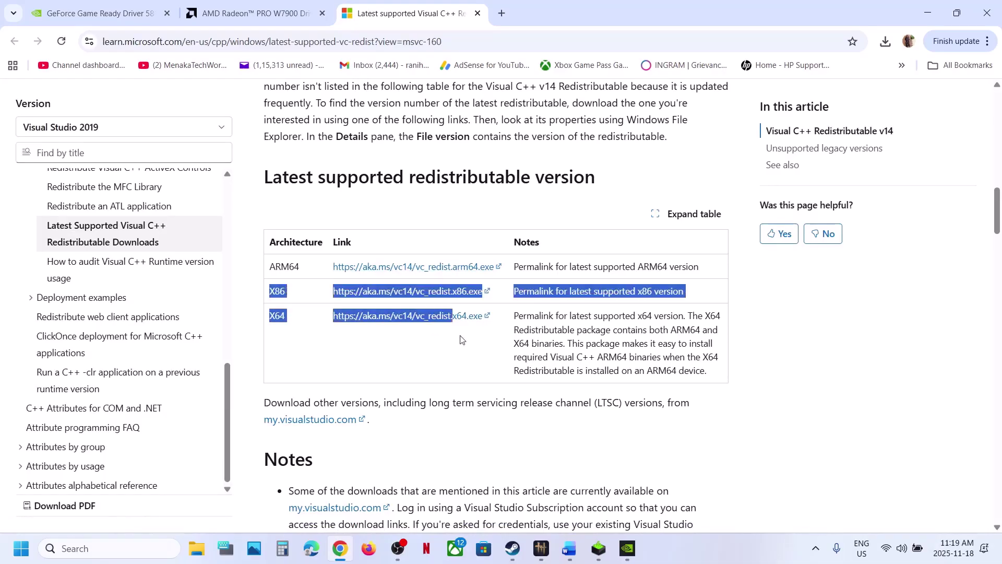
pyautogui.click(466, 339)
# Download the x86 Visual C++ v14 Redistributable and start its installation, allowing it to make changes.
pyautogui.click(459, 292)
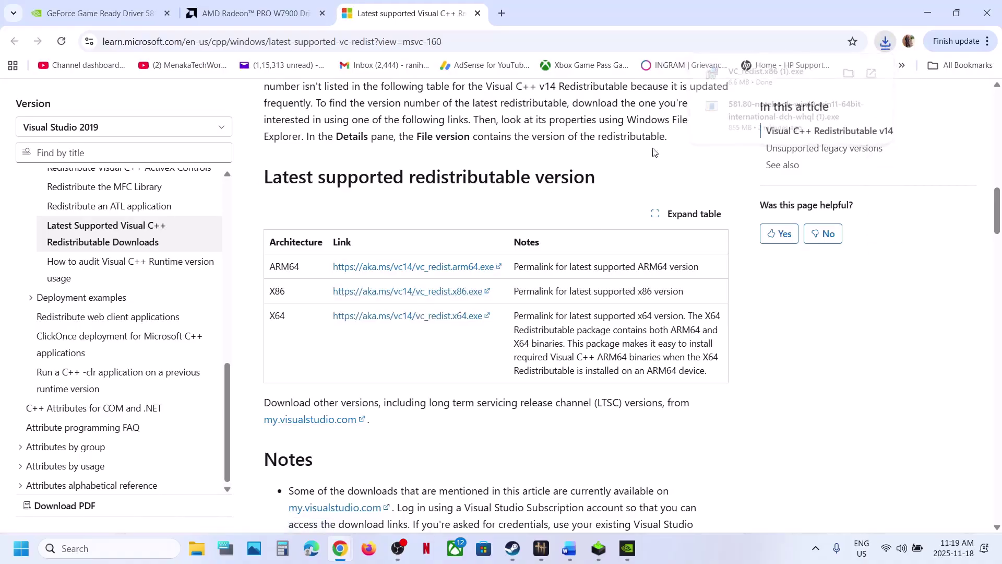
pyautogui.click(517, 343)
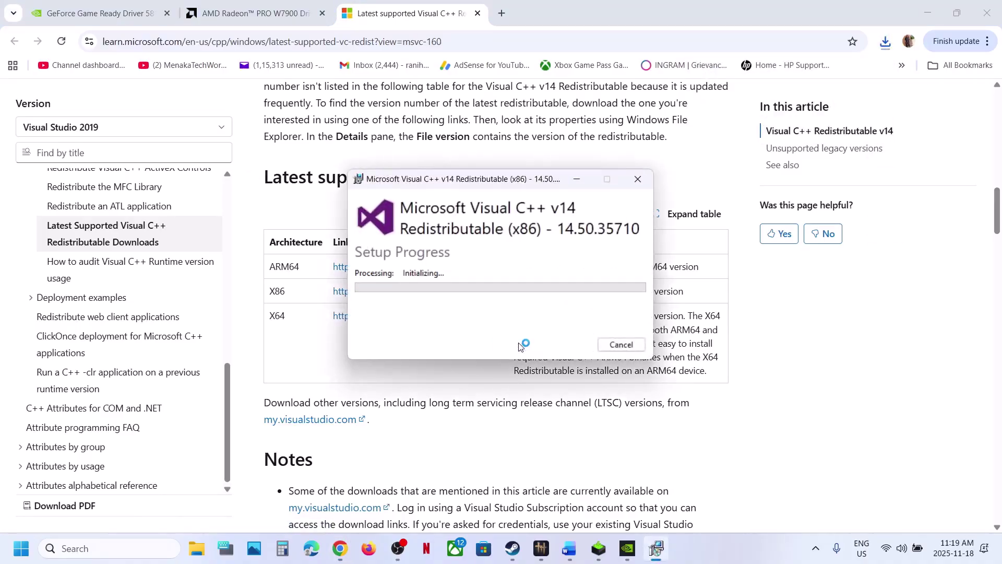
pyautogui.click(426, 368)
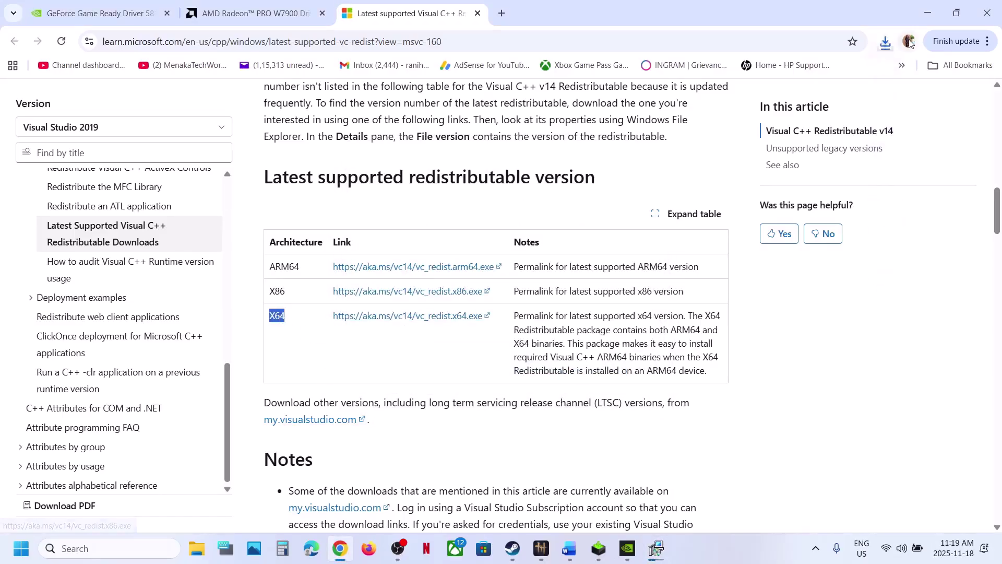
# Install the downloaded x64 Visual C++ v14 Redistributable and close both the x64 and x86 setup windows.
pyautogui.click(884, 43)
pyautogui.click(764, 99)
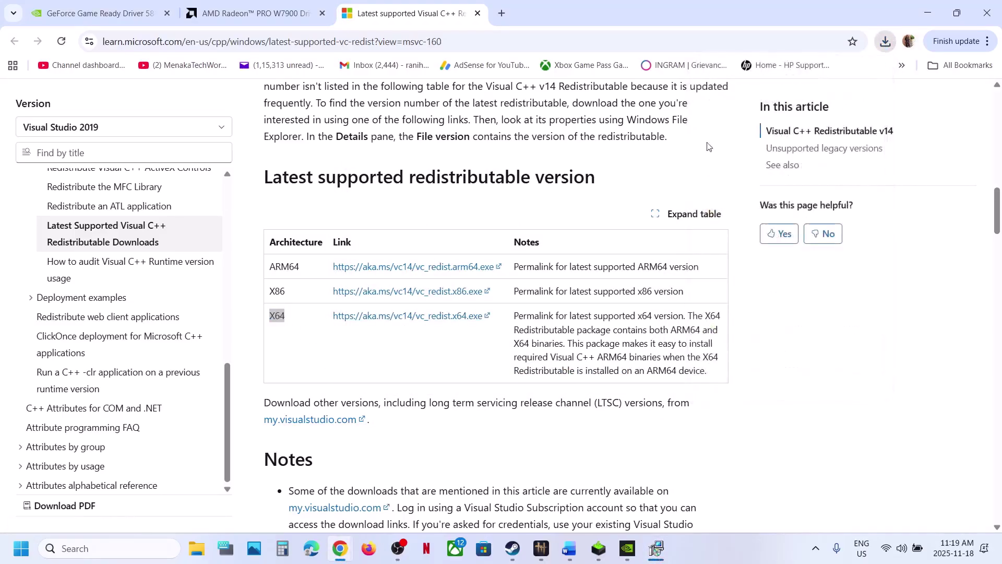
pyautogui.click(516, 343)
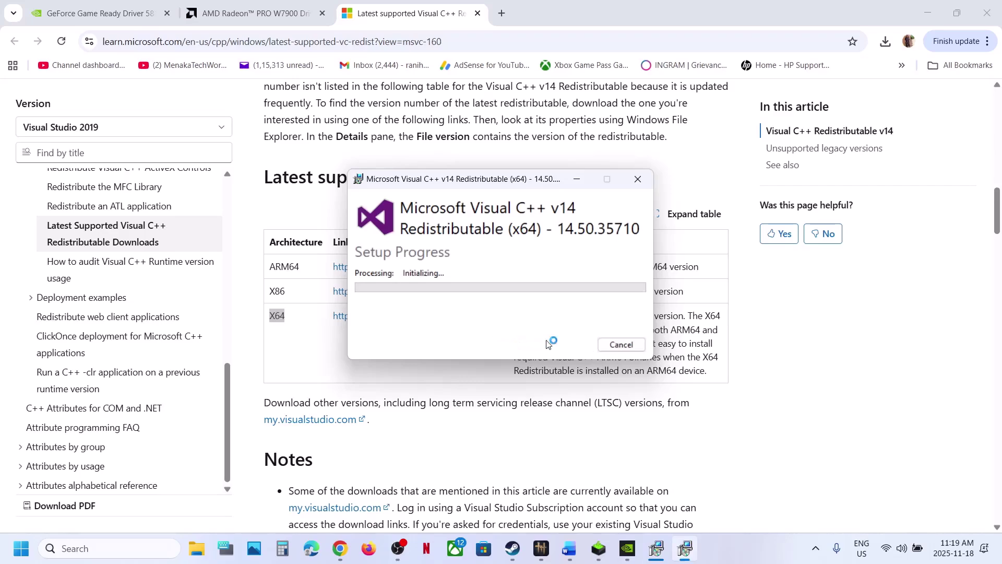
pyautogui.click(434, 372)
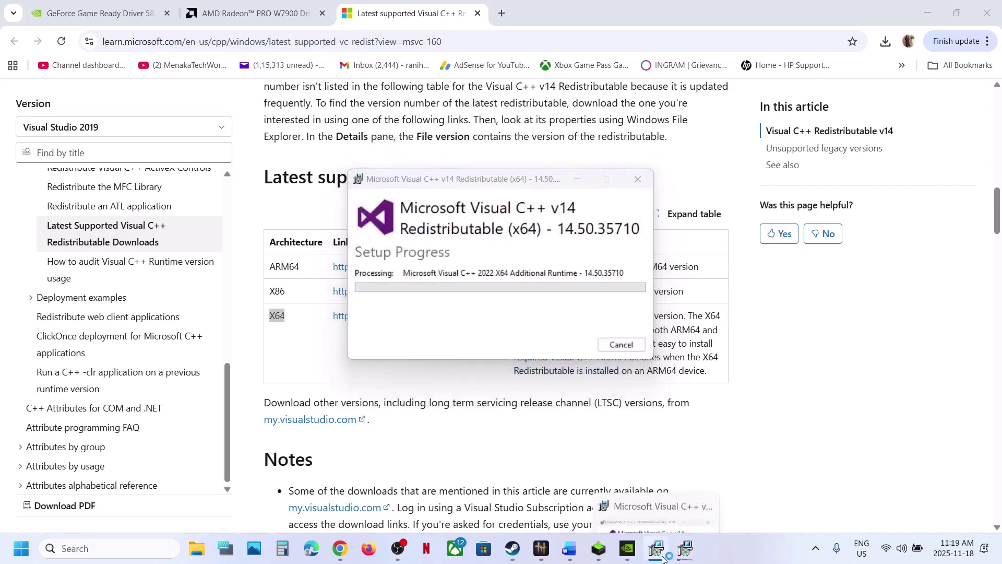
pyautogui.moveTo(529, 181); pyautogui.dragTo(183, 256)
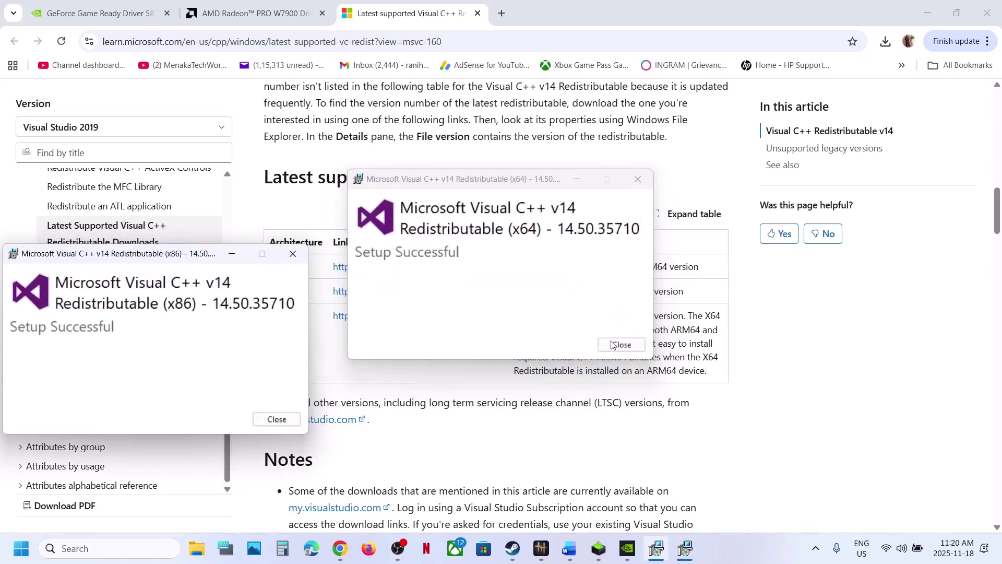
pyautogui.click(620, 343)
pyautogui.click(277, 419)
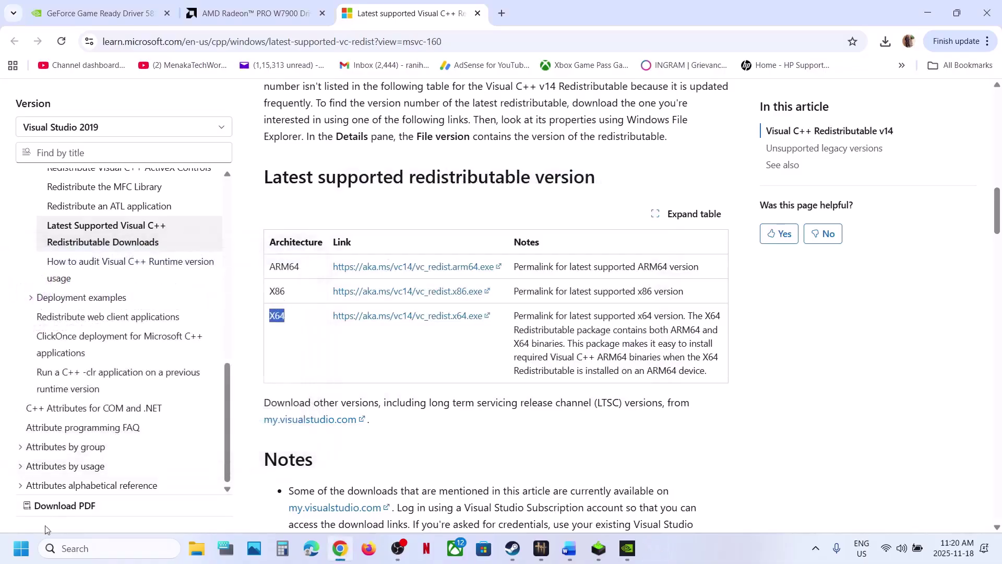
# Display the Windows power options, return to the Word notes and highlight the Windows N Version text in Step 13.
pyautogui.click(21, 548)
pyautogui.click(379, 502)
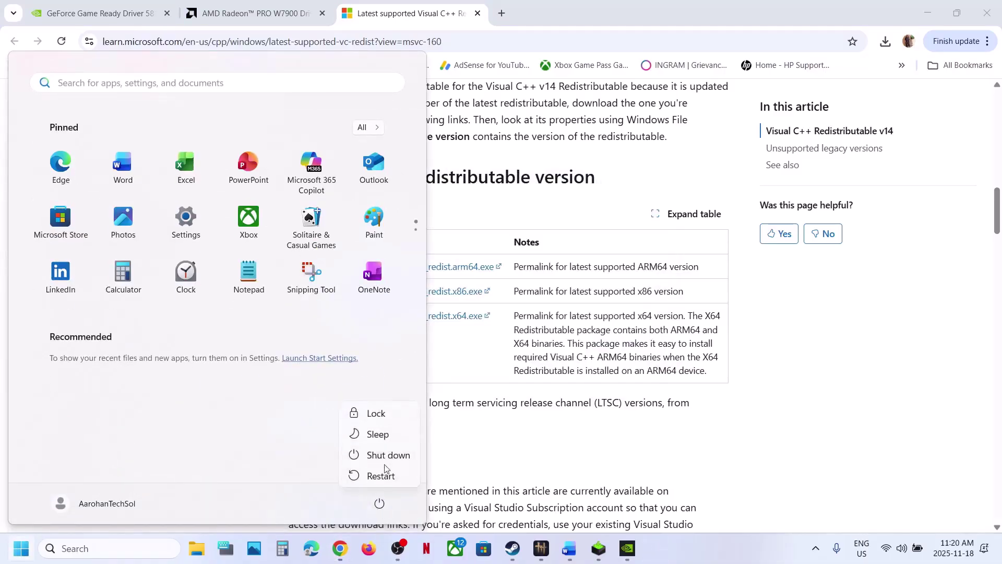
pyautogui.click(569, 548)
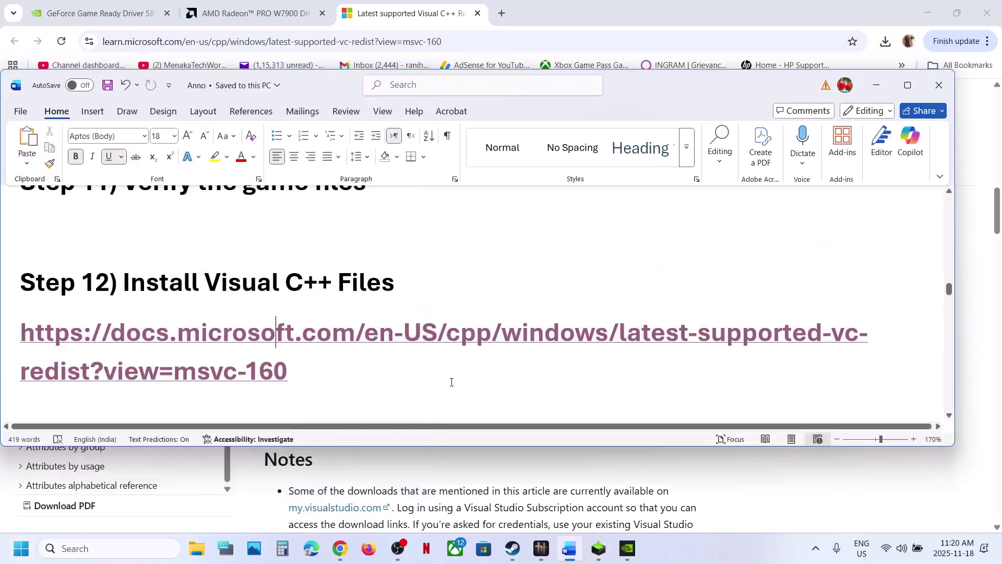
pyautogui.scroll(-3, 451, 382)
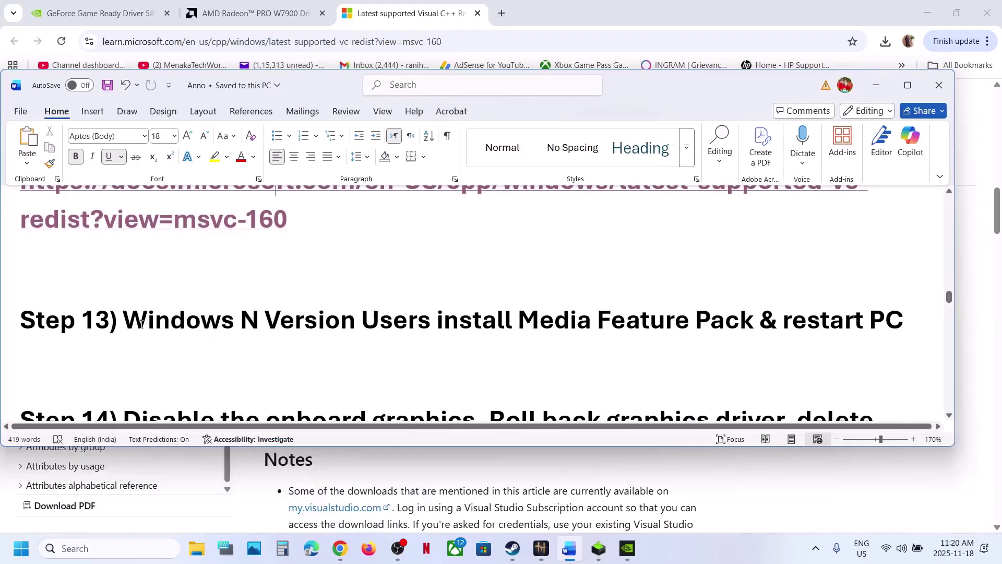
pyautogui.moveTo(176, 327); pyautogui.dragTo(371, 339)
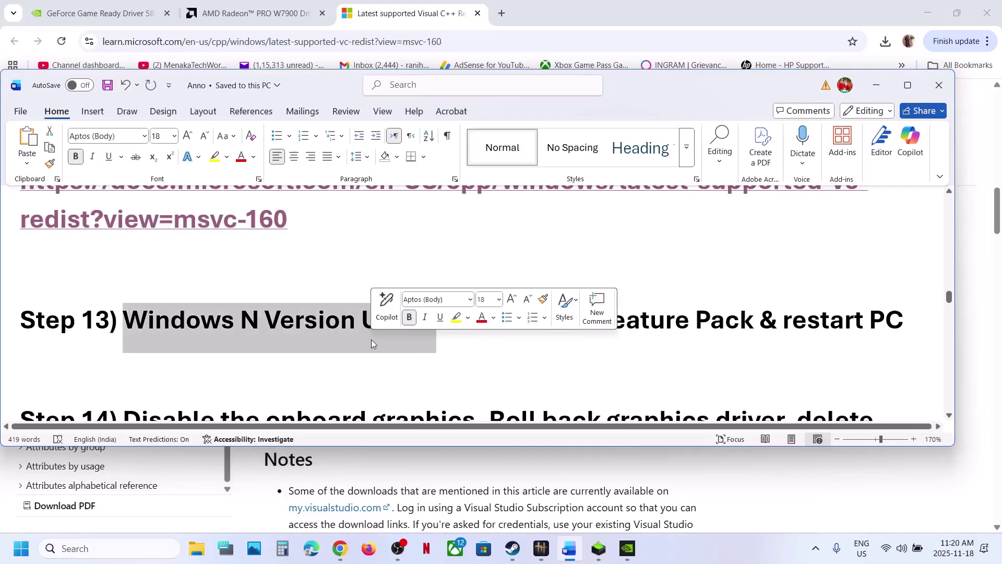
pyautogui.click(536, 360)
# Open Optional features in the System section of Windows Settings and view the features, allowing Settings to make changes.
pyautogui.press('super+i')
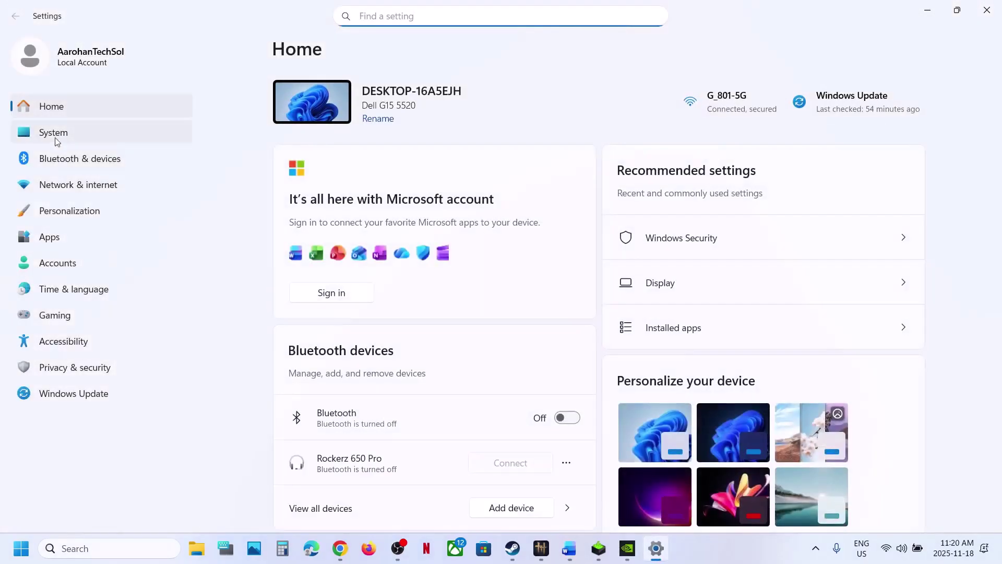
pyautogui.click(53, 134)
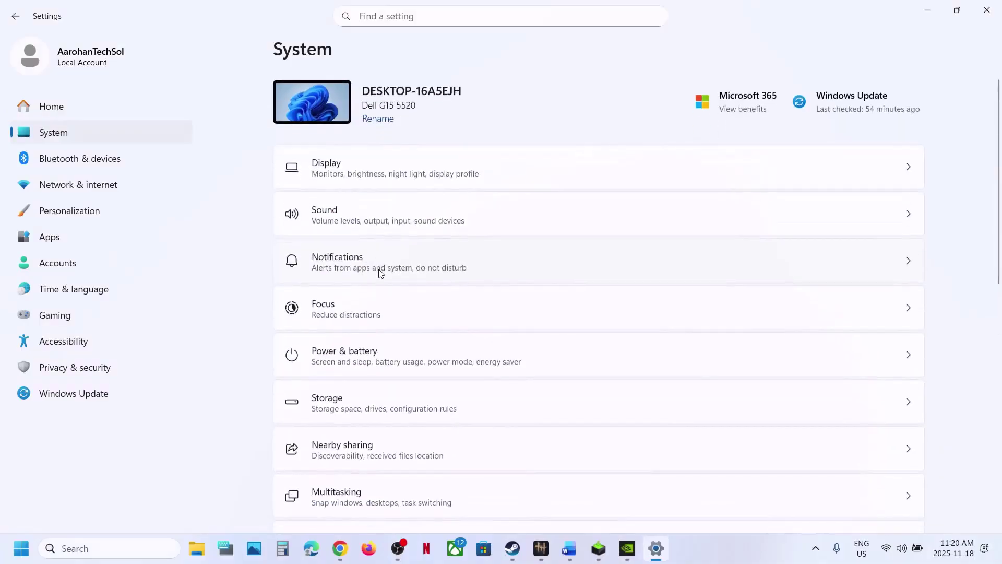
pyautogui.scroll(-10, 402, 375)
pyautogui.click(349, 408)
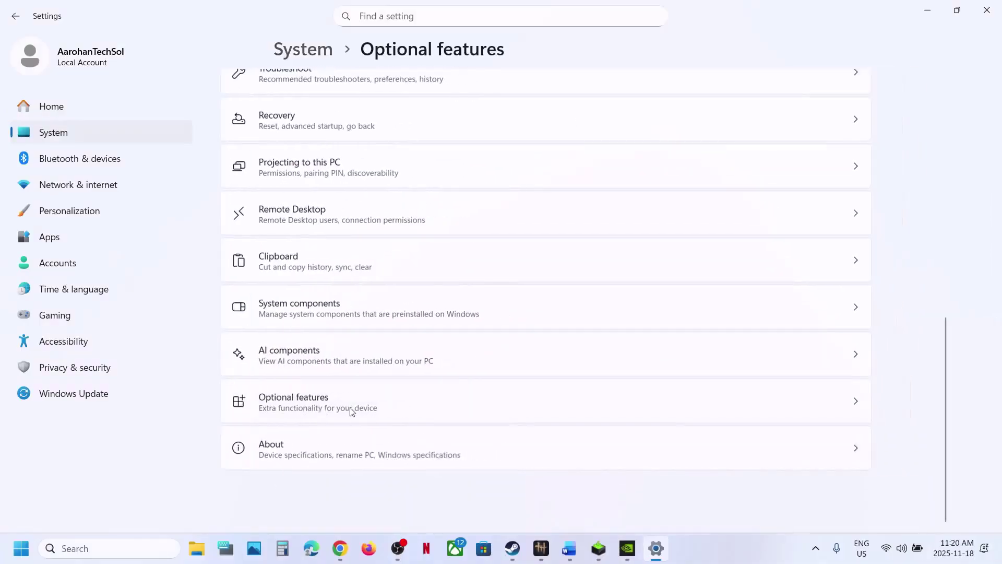
pyautogui.click(869, 97)
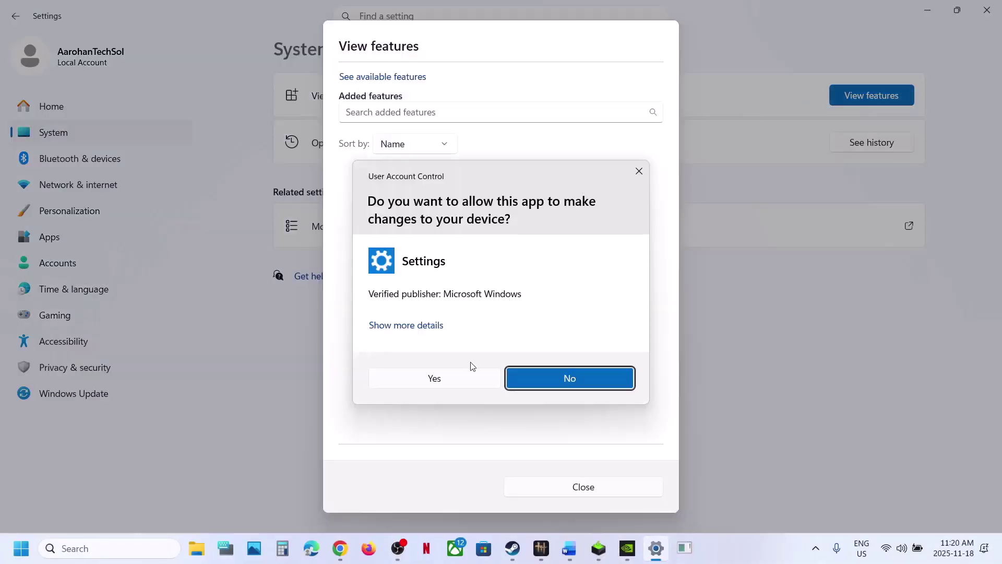
pyautogui.click(458, 381)
# Search the added features for "media feature" and close the features dialog.
pyautogui.click(402, 114)
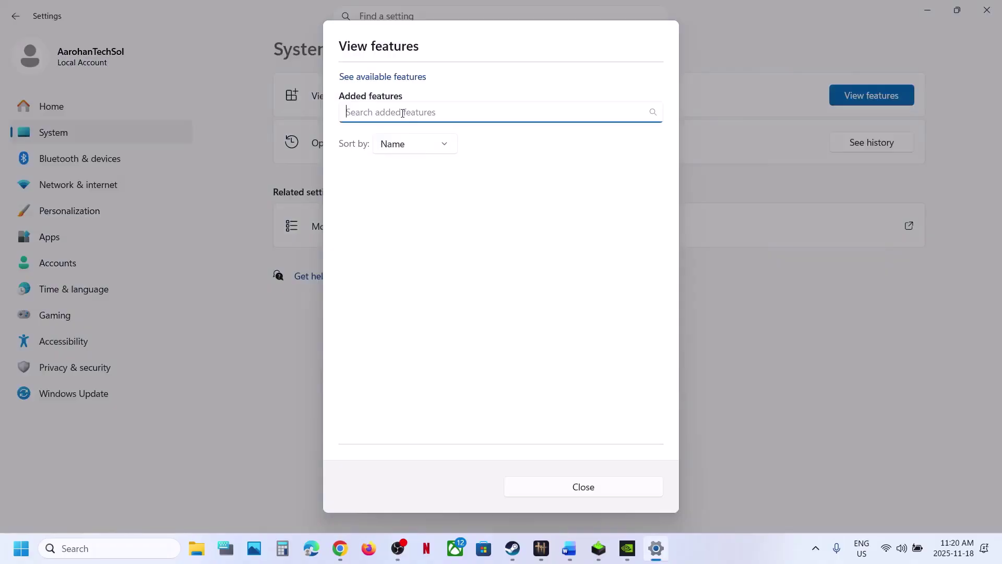
pyautogui.write('media feature')
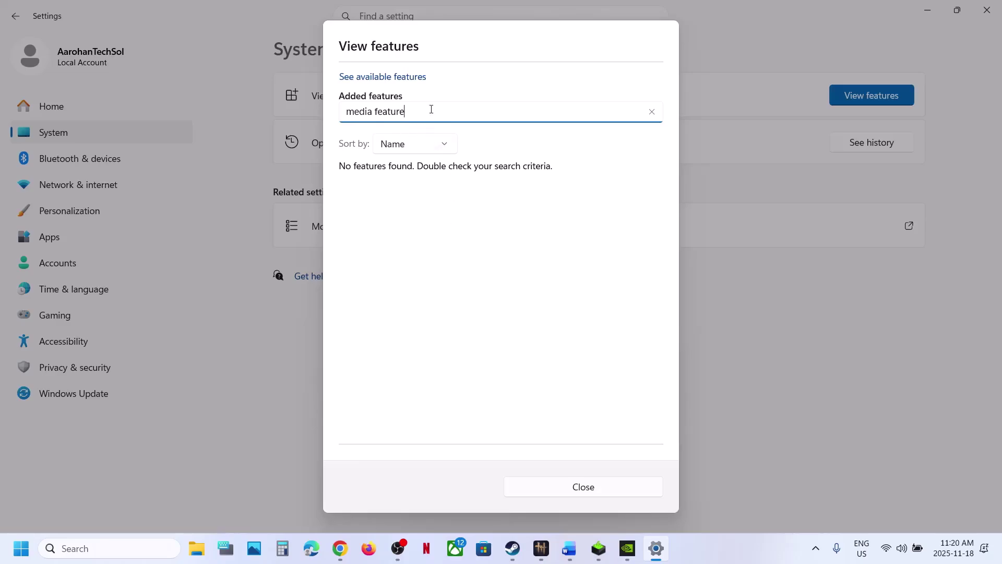
pyautogui.moveTo(431, 109); pyautogui.dragTo(313, 106)
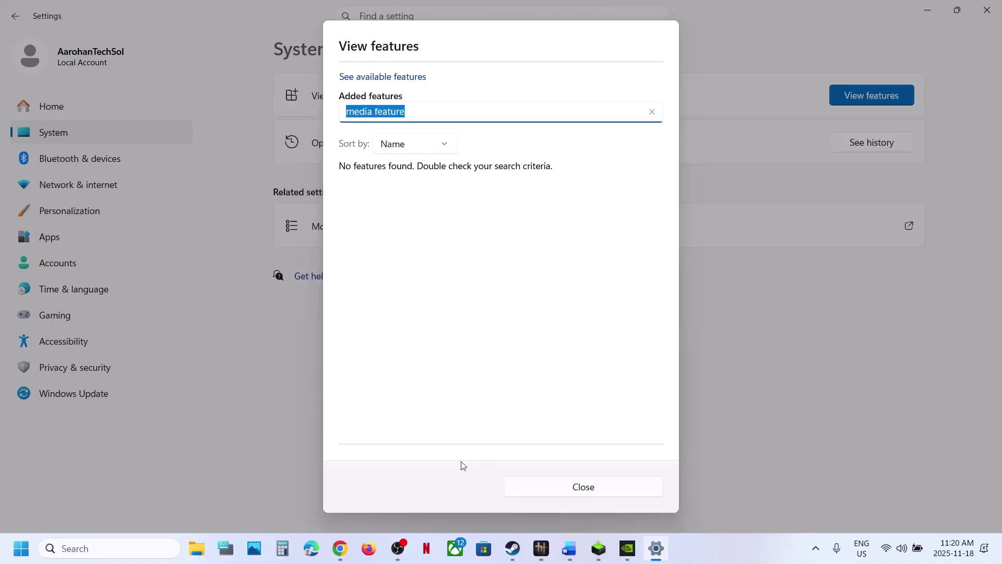
pyautogui.click(598, 486)
# Show the power options for restarting the PC and return to Step 13 in the Word notes.
pyautogui.click(21, 548)
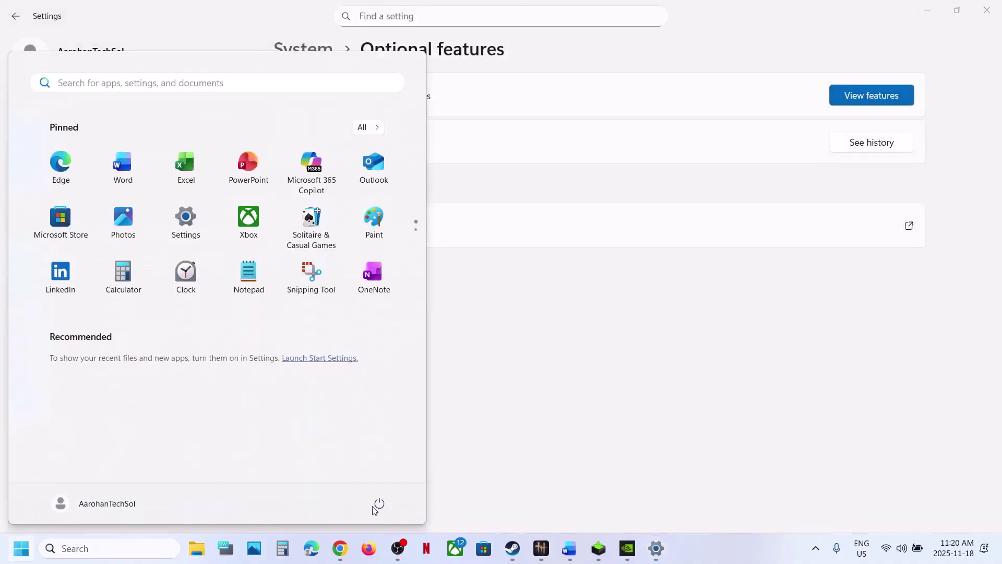
pyautogui.click(374, 508)
pyautogui.click(569, 548)
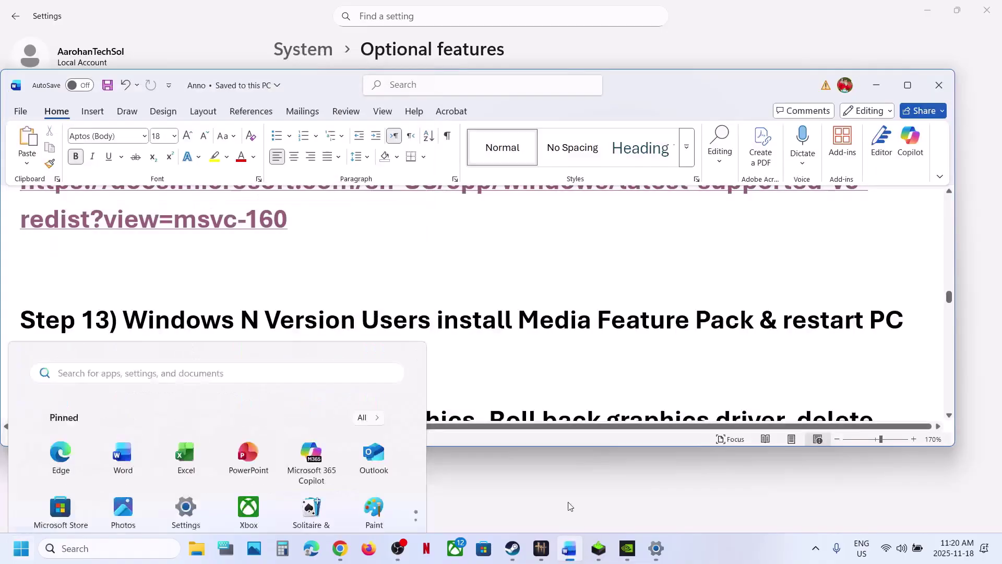
# Highlight the onboard graphics text in Step 14 of the notes, open Device Manager and expand Display adapters.
pyautogui.scroll(-3, 463, 353)
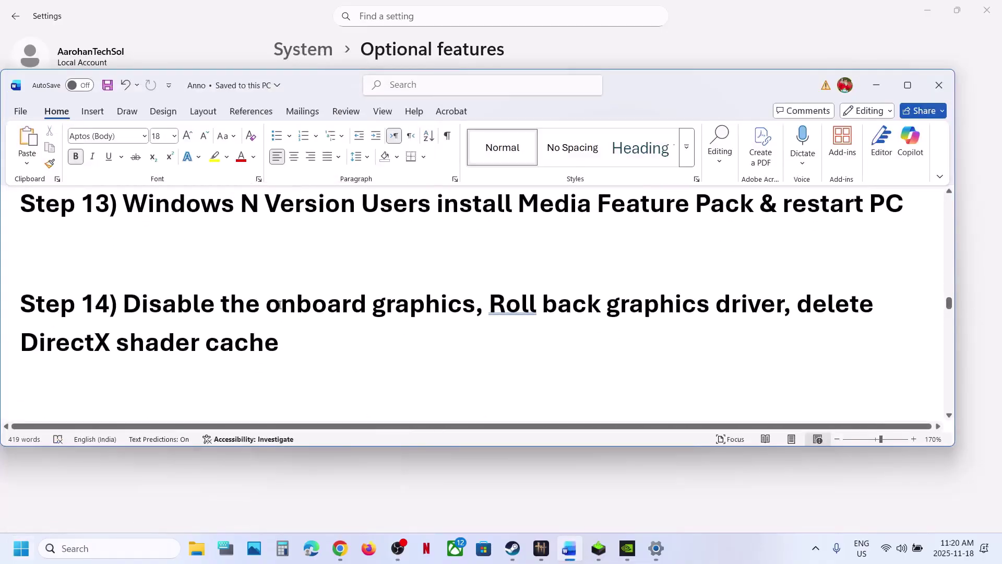
pyautogui.moveTo(279, 304); pyautogui.dragTo(395, 306)
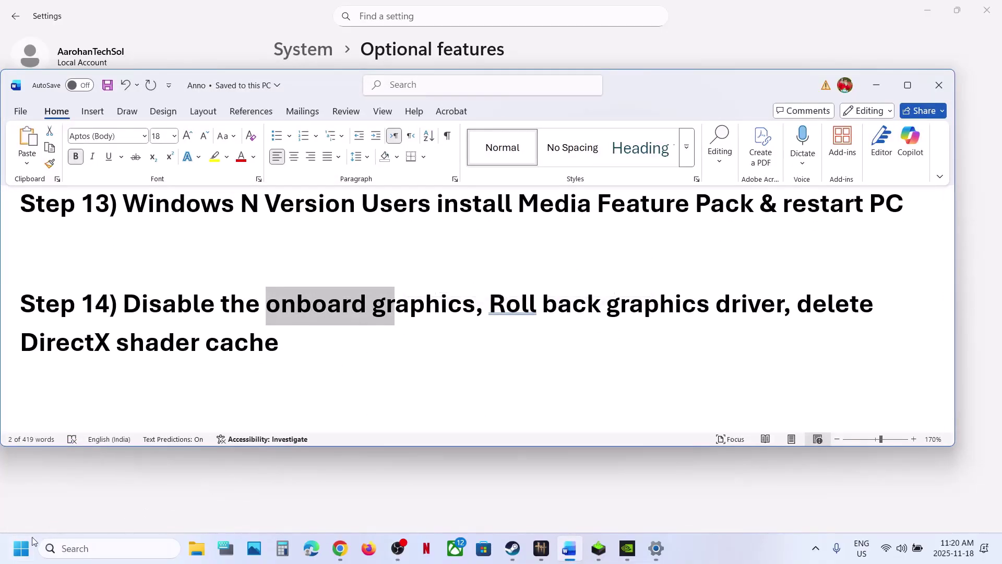
pyautogui.rightClick(22, 549)
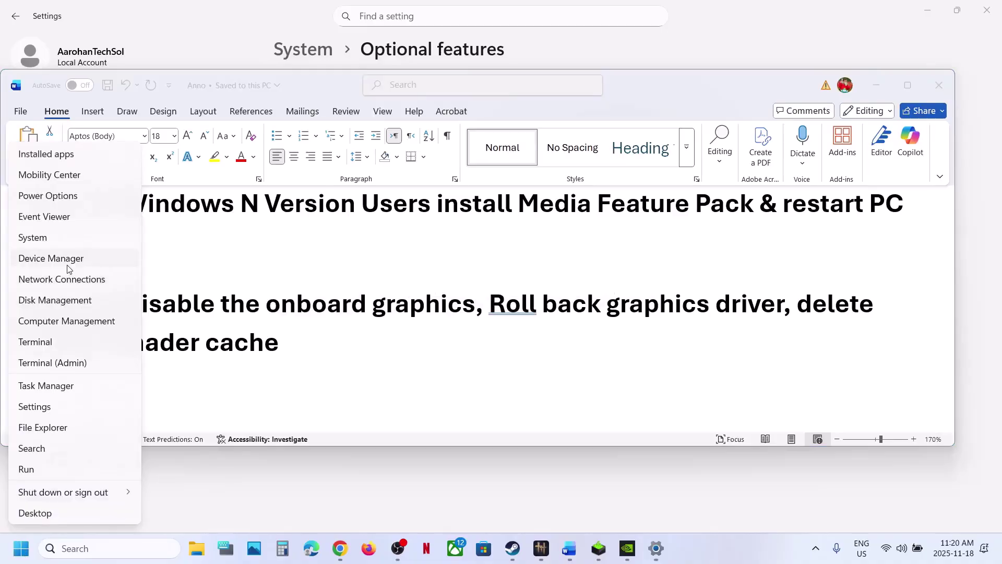
pyautogui.click(69, 261)
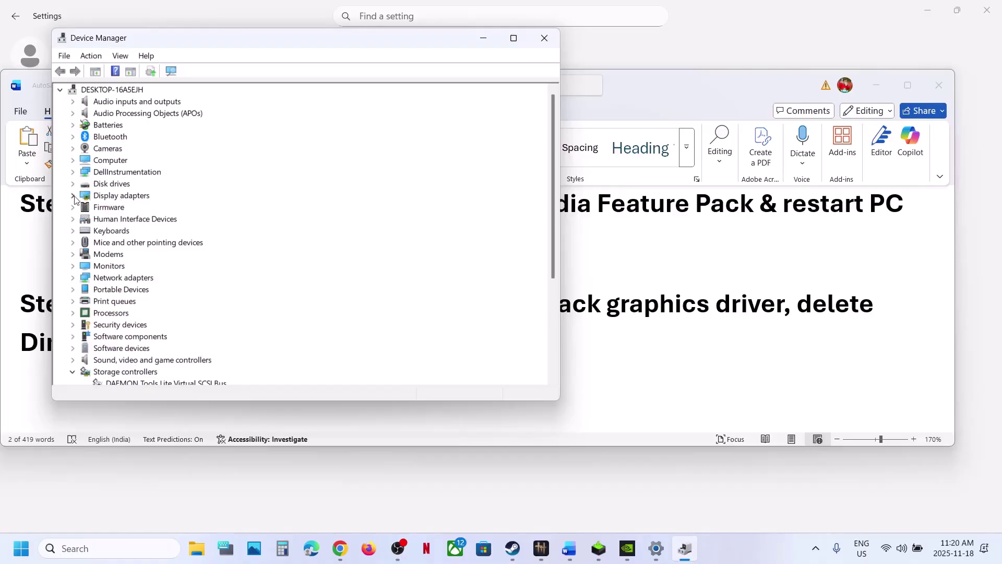
pyautogui.click(73, 196)
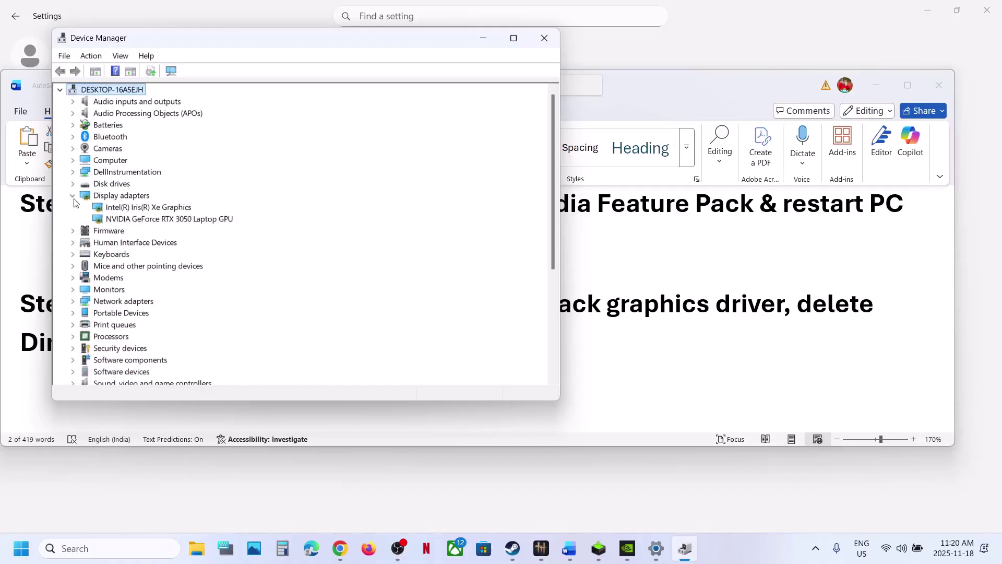
# Point out the Intel and NVIDIA display adapters and show the Disable device option for Intel(R) Iris(R) Xe Graphics.
pyautogui.click(141, 208)
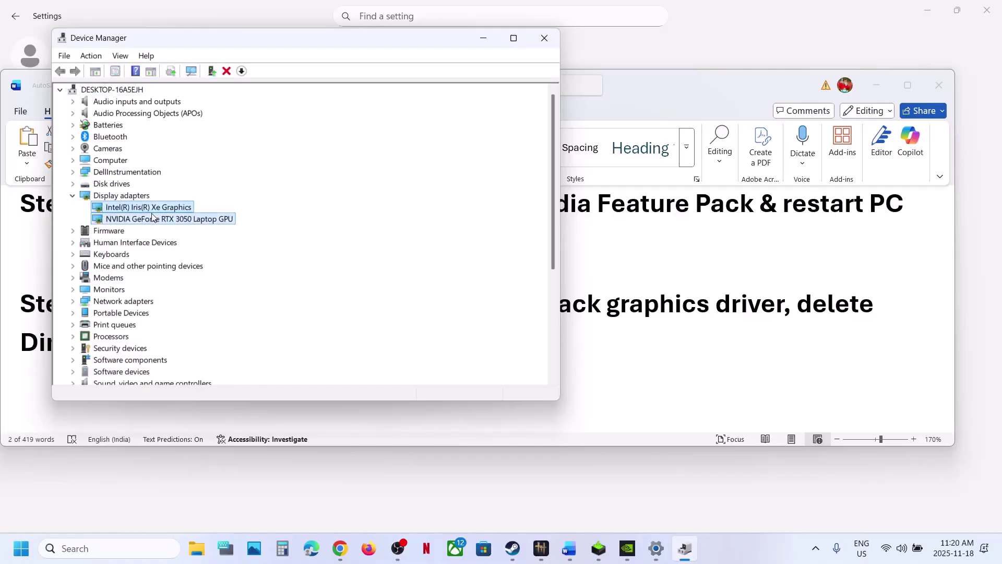
pyautogui.click(154, 219)
pyautogui.click(140, 208)
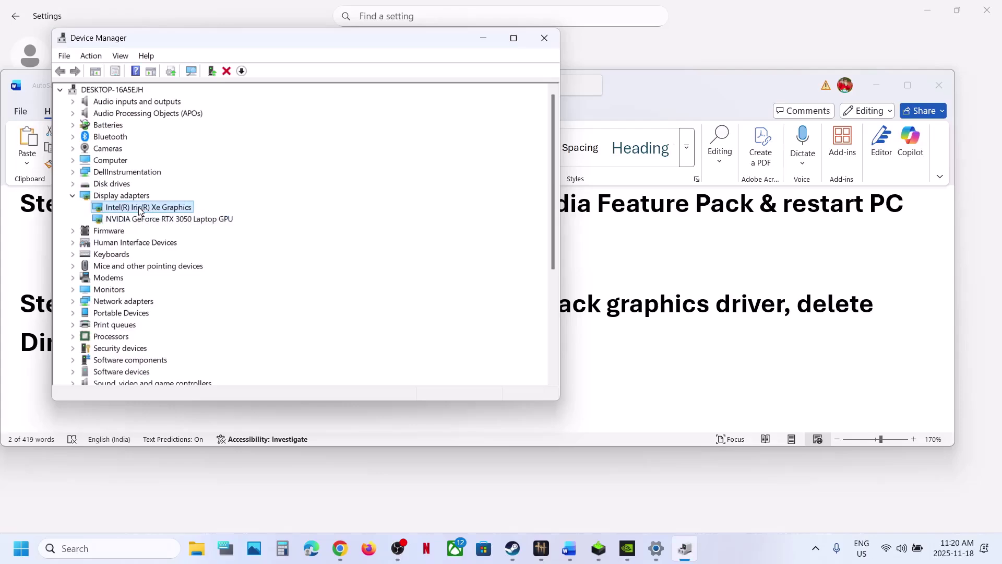
pyautogui.rightClick(139, 207)
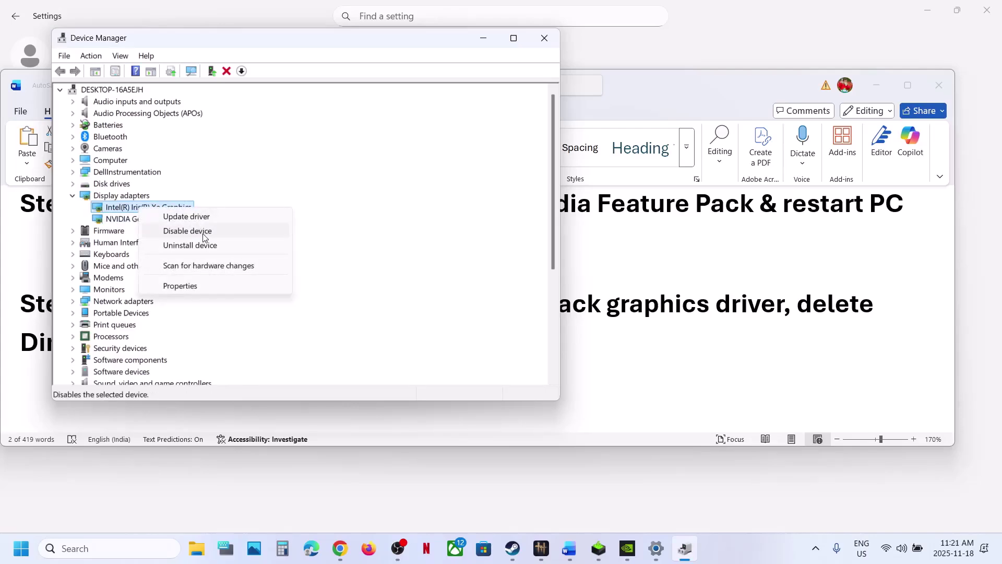
# Show the Where Winds Meet page in Steam, redisplay the Intel adapter's device options and close Device Manager.
pyautogui.click(513, 549)
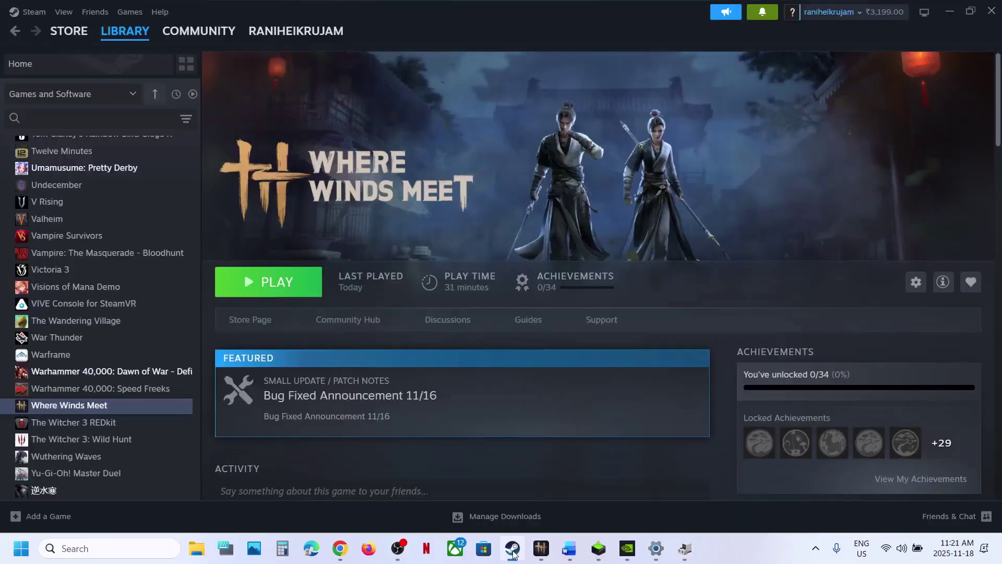
pyautogui.click(512, 549)
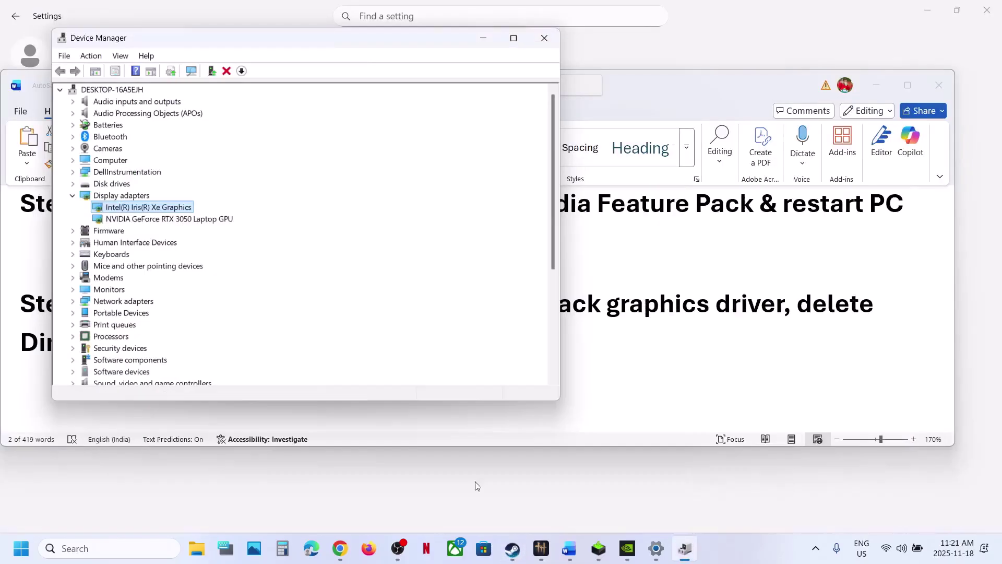
pyautogui.rightClick(174, 209)
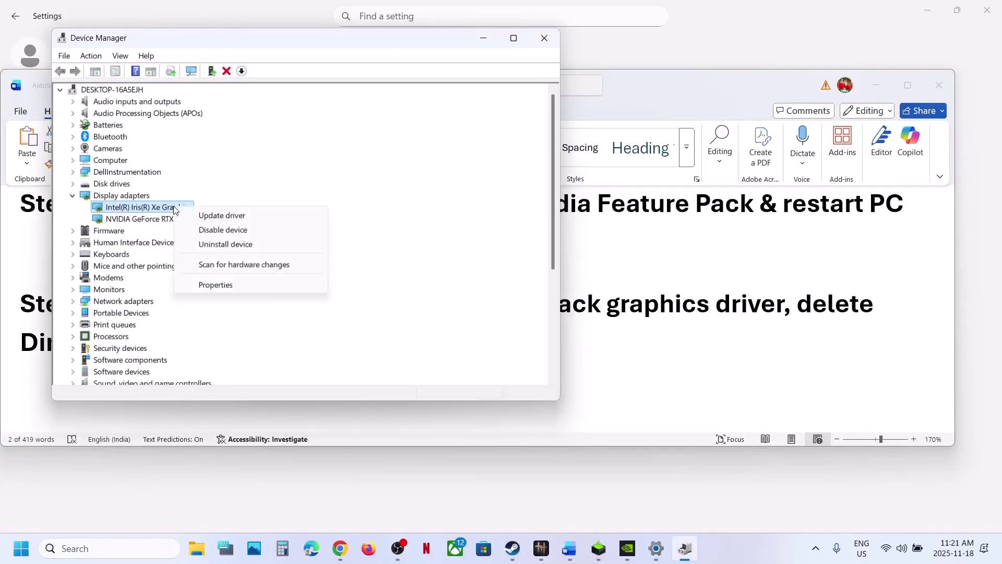
pyautogui.click(544, 37)
# Highlight "Roll back graphics" in Step 14 and return to the NVIDIA driver results page in Chrome.
pyautogui.doubleClick(513, 305)
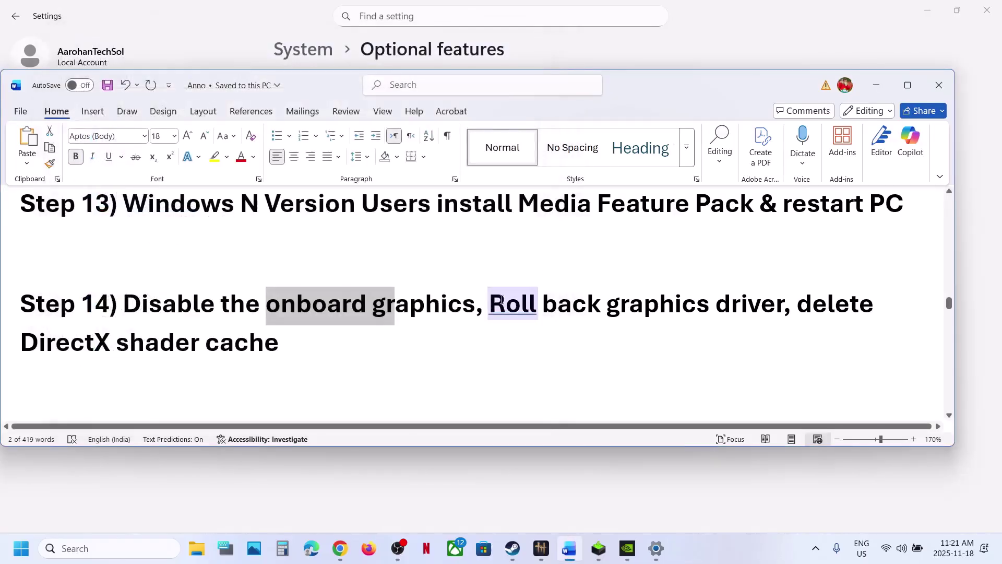
pyautogui.keyDown('shift'); pyautogui.click(703, 298); pyautogui.keyUp('shift')
pyautogui.click(340, 547)
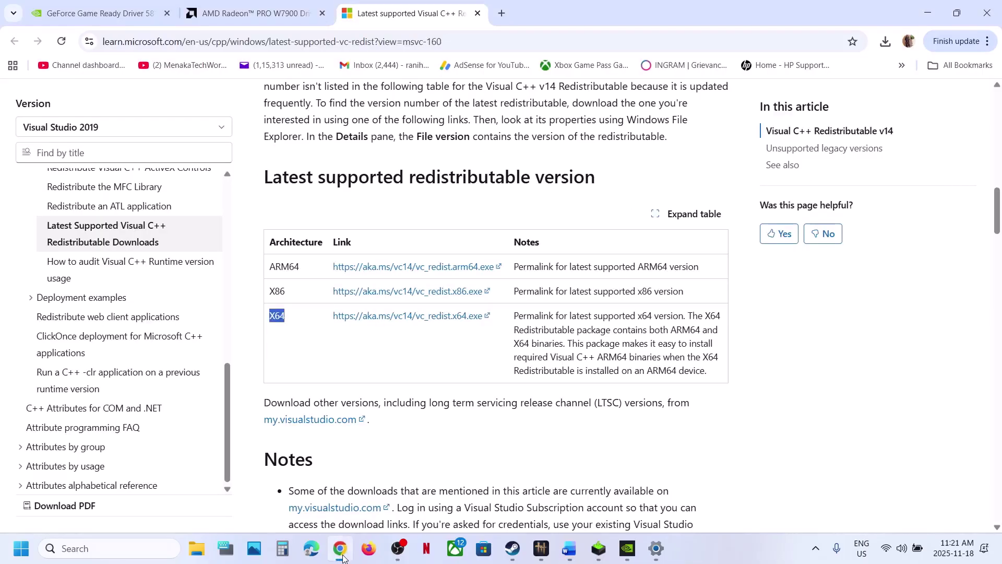
pyautogui.click(94, 14)
pyautogui.click(14, 42)
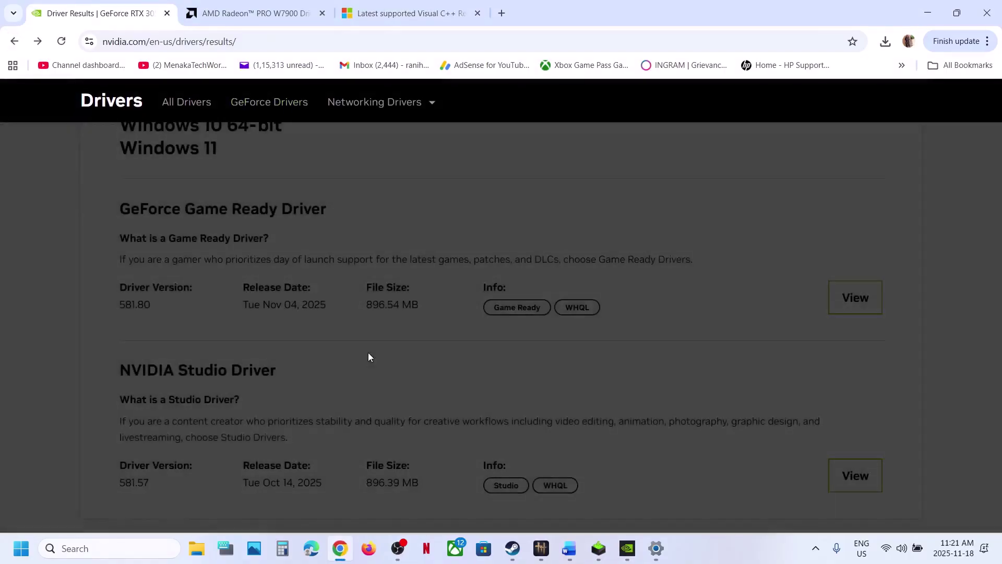
# Expand the older NVIDIA driver versions, highlight Game Ready Driver 581.42 and show the clean installation option in the NVIDIA Installer.
pyautogui.scroll(-4, 368, 352)
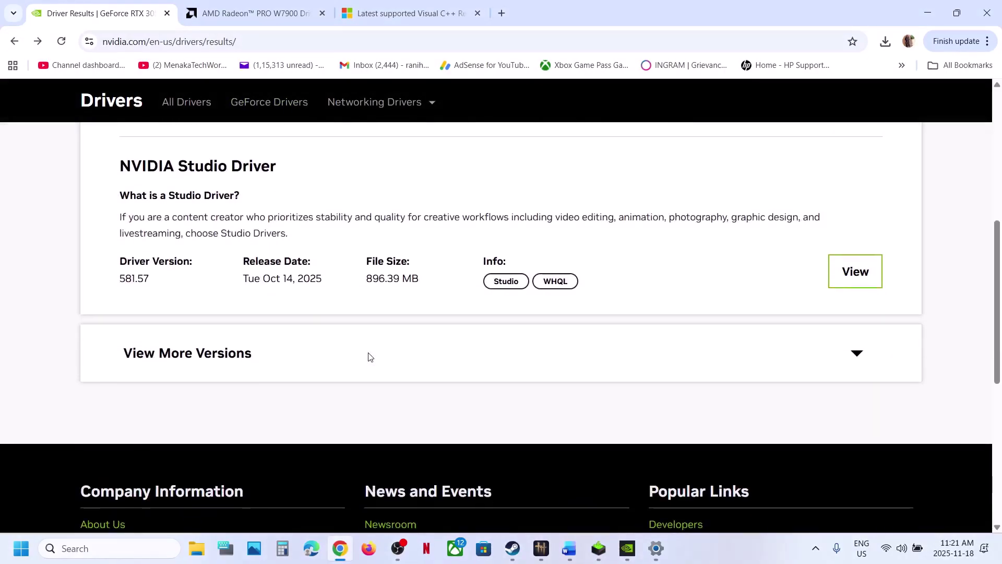
pyautogui.click(246, 357)
pyautogui.scroll(-5, 247, 357)
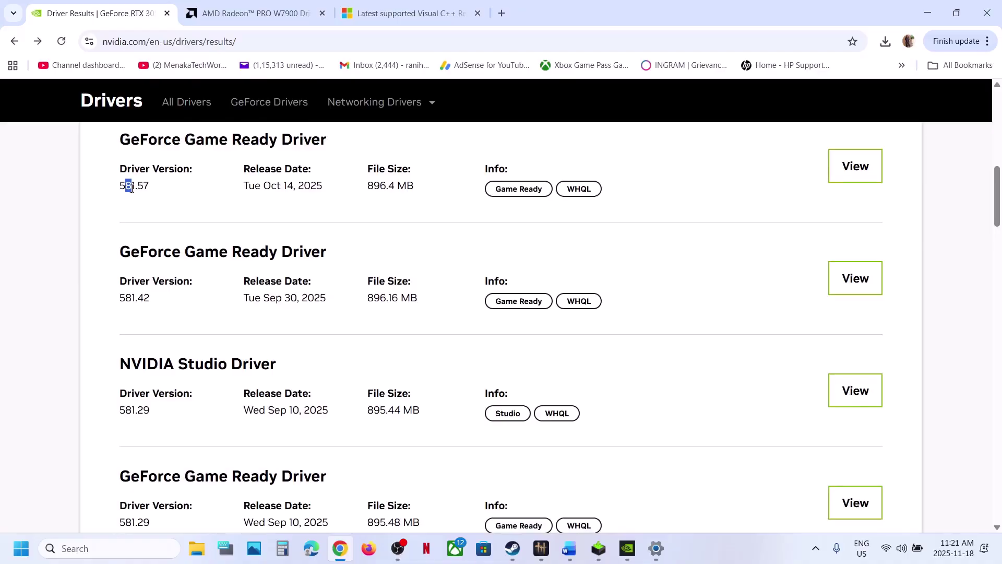
pyautogui.moveTo(126, 295); pyautogui.dragTo(342, 300)
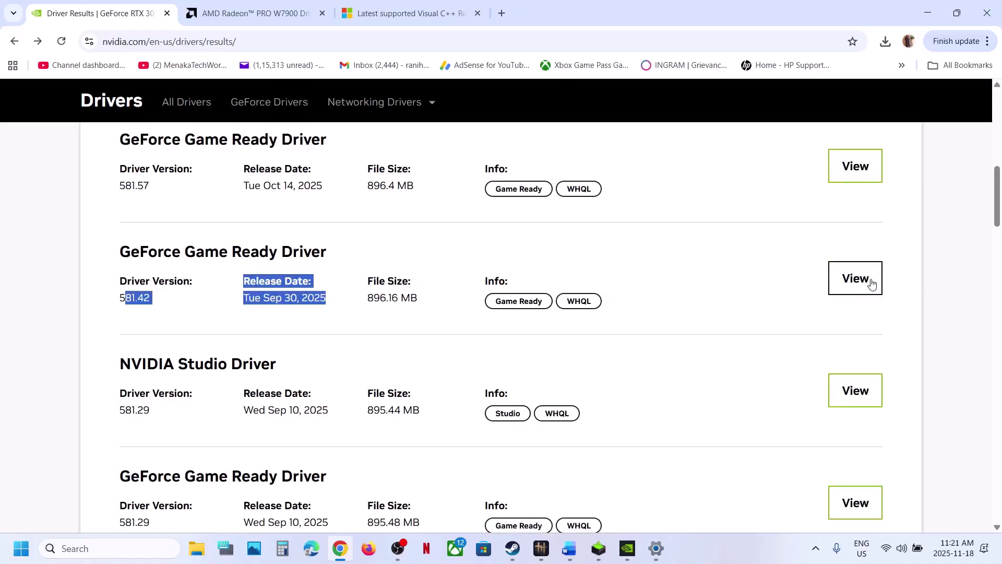
pyautogui.click(599, 547)
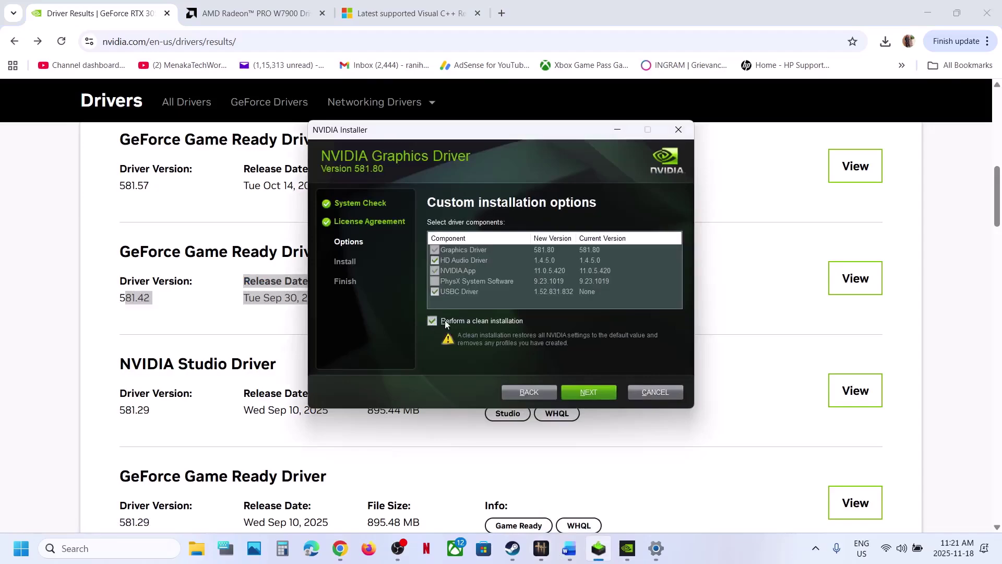
pyautogui.click(70, 462)
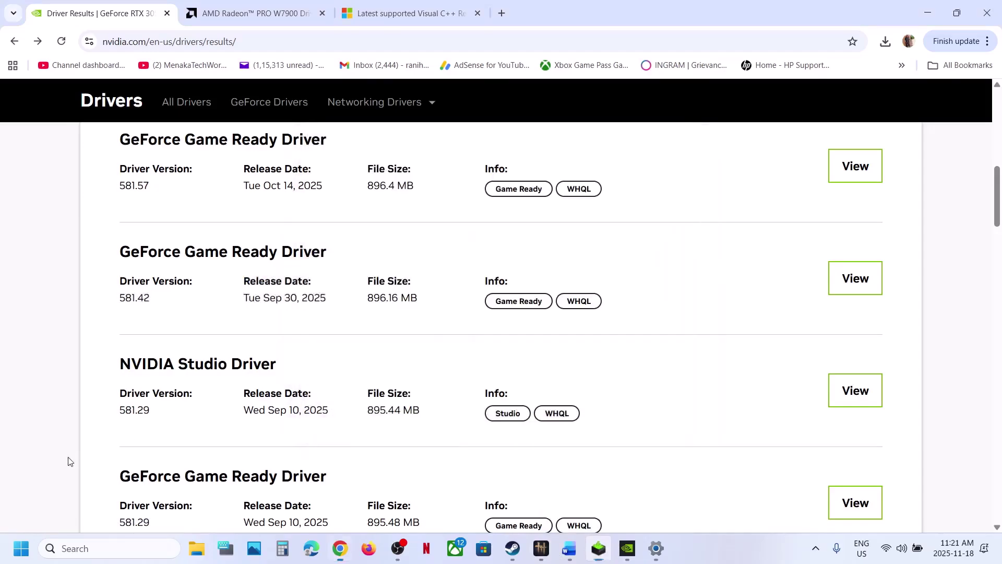
# Open the previous driver versions for the AMD Radeon PRO W7900 and expand Windows 11 - 64-Bit Edition.
pyautogui.click(251, 21)
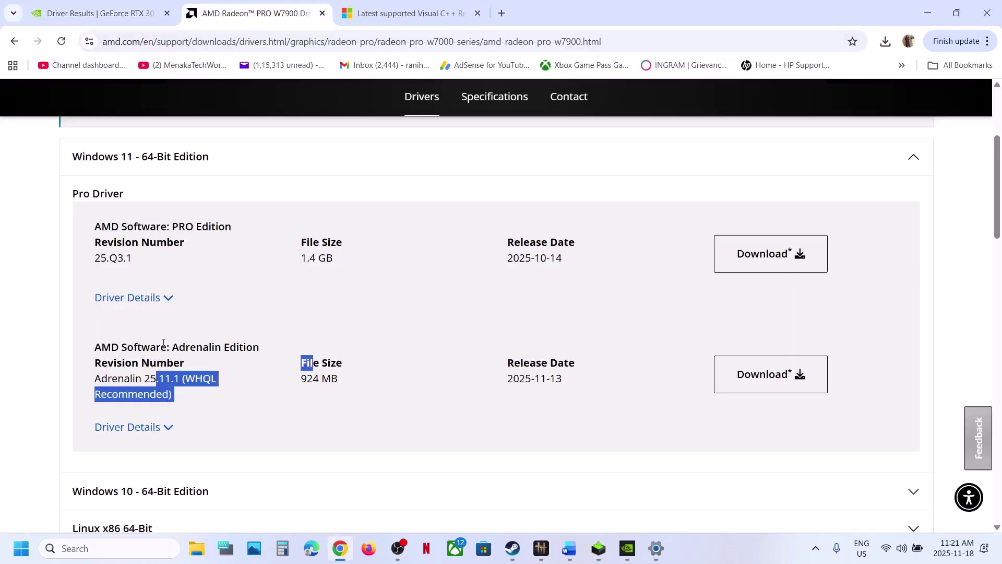
pyautogui.scroll(-6, 164, 345)
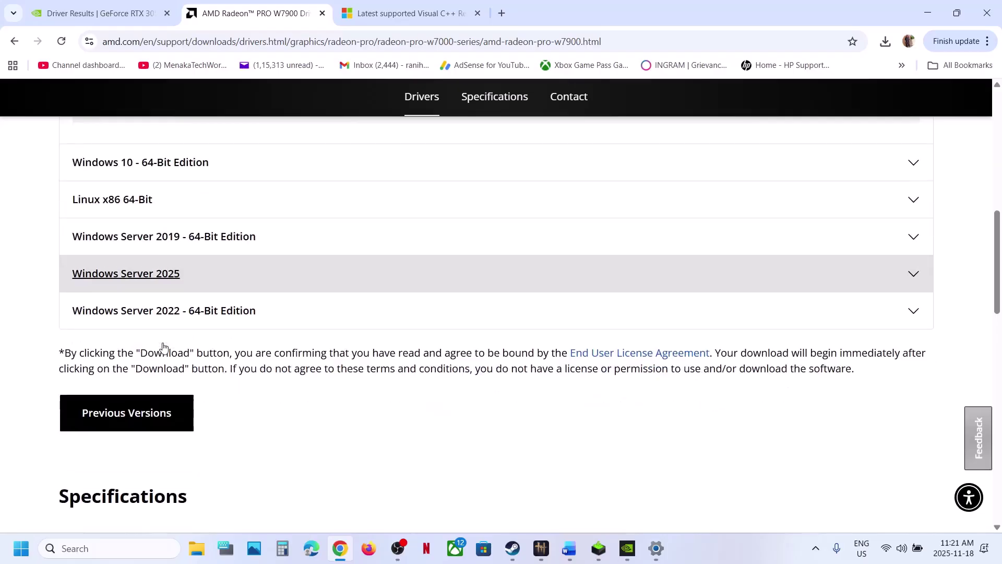
pyautogui.click(130, 406)
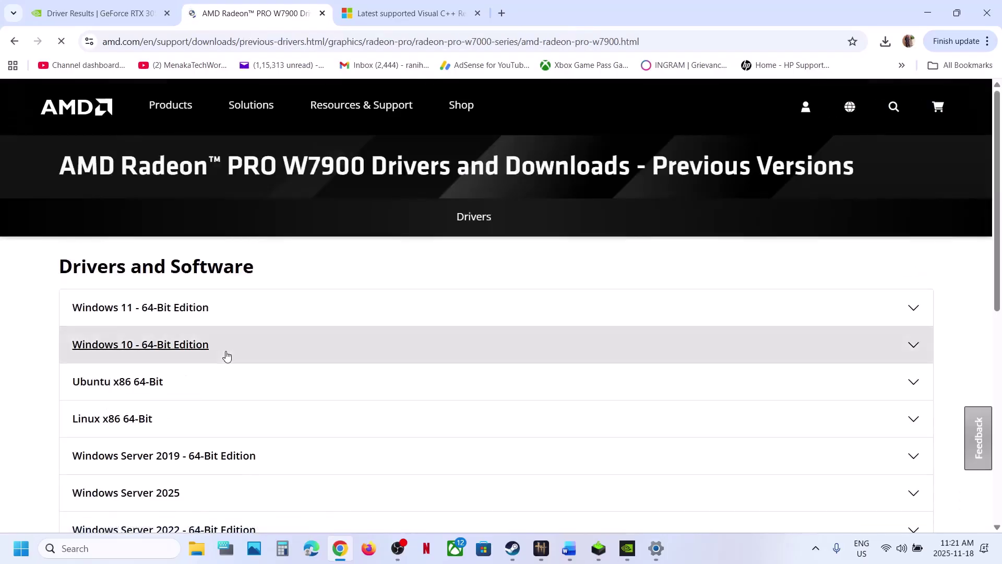
pyautogui.click(178, 278)
pyautogui.scroll(-3, 266, 375)
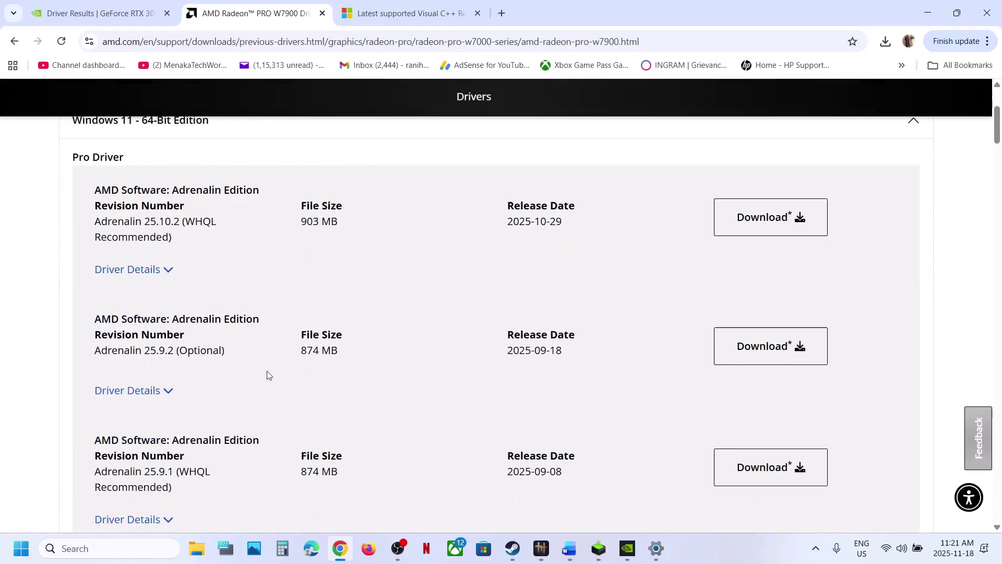
# Highlight the Adrenalin revision numbers 25.10.2 and 25.9.2 in the list of previous AMD drivers.
pyautogui.moveTo(148, 210); pyautogui.dragTo(190, 209)
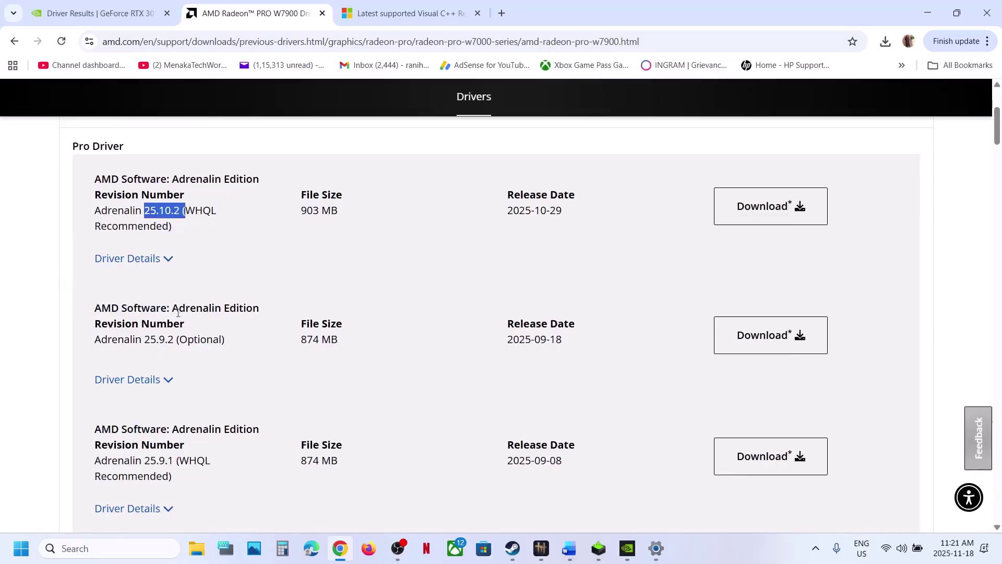
pyautogui.moveTo(148, 338); pyautogui.dragTo(182, 340)
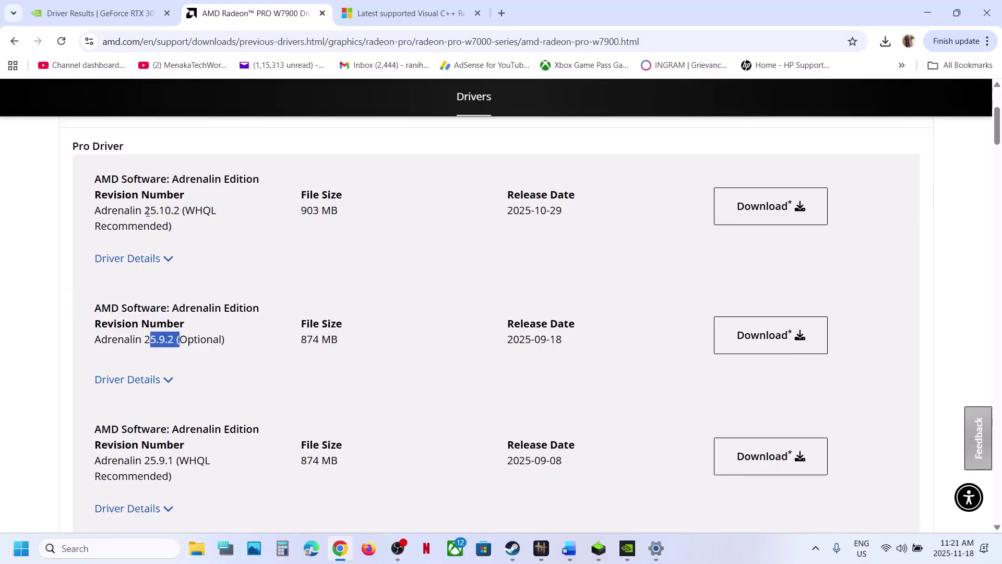
pyautogui.moveTo(145, 210); pyautogui.dragTo(198, 211)
pyautogui.moveTo(145, 340); pyautogui.dragTo(187, 340)
# Return to the Word notes and highlight "delete DirectX shader cache" in Step 14.
pyautogui.click(569, 548)
pyautogui.scroll(-3, 344, 342)
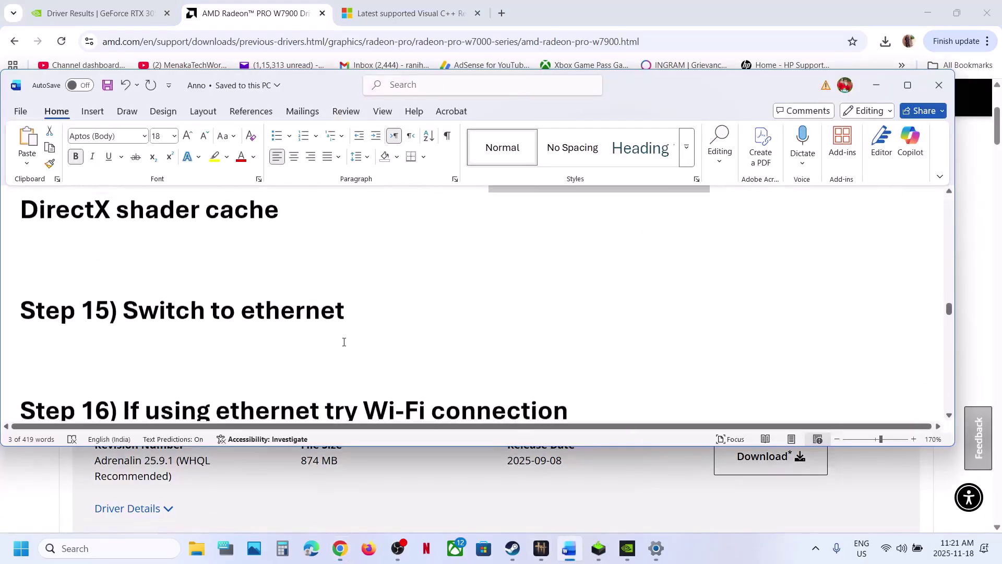
pyautogui.scroll(2, 369, 354)
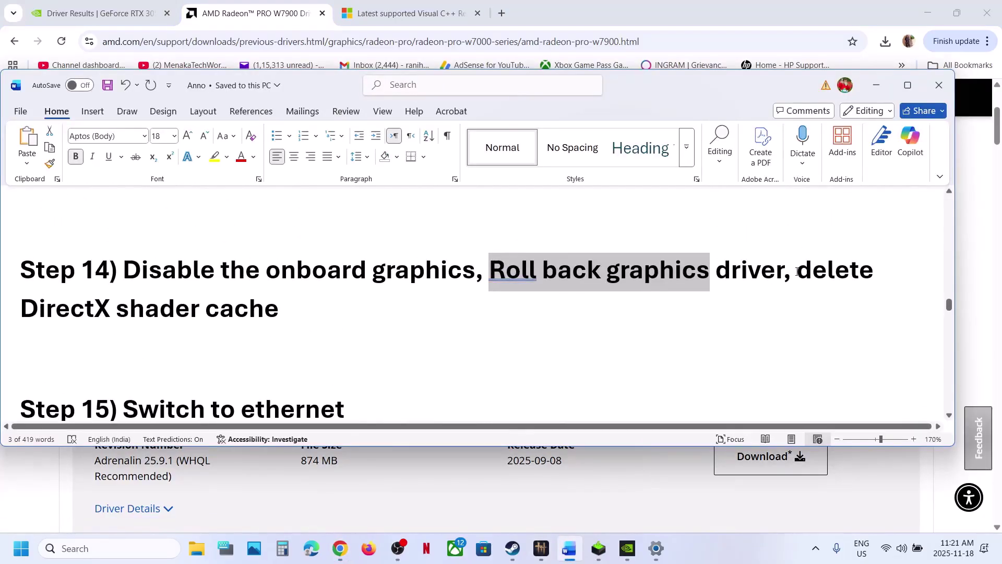
pyautogui.moveTo(797, 271); pyautogui.dragTo(301, 308)
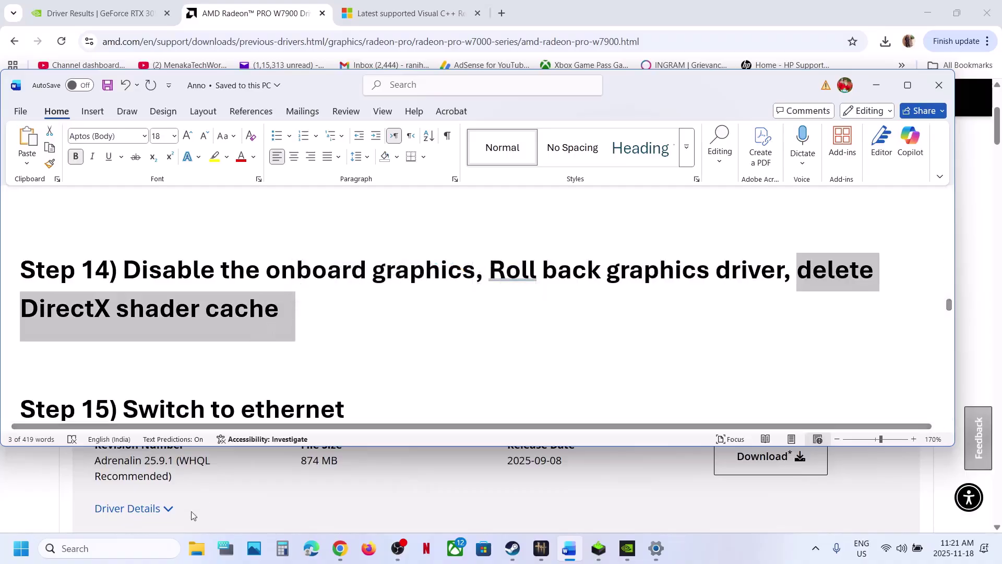
# Run Disk Cleanup on drive C: with DirectX Shader Cache included and permanently delete the selected files.
pyautogui.click(125, 549)
pyautogui.write('disk')
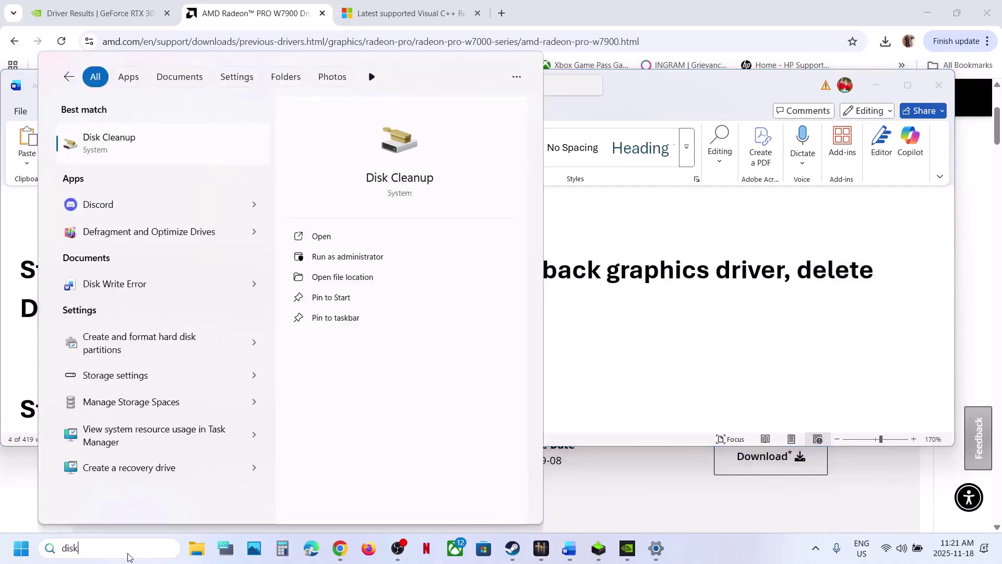
pyautogui.press('Return')
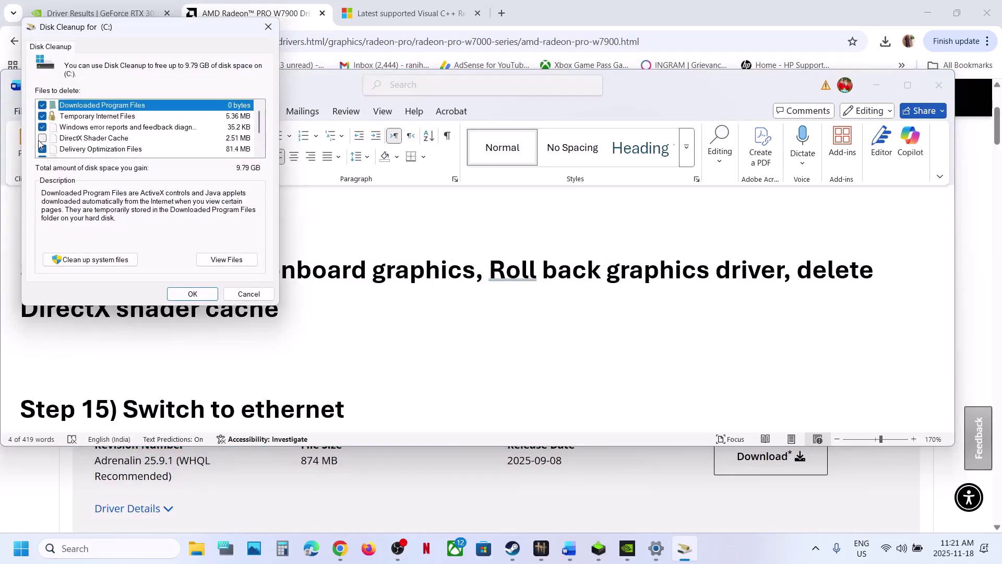
pyautogui.scroll(-1, 46, 137)
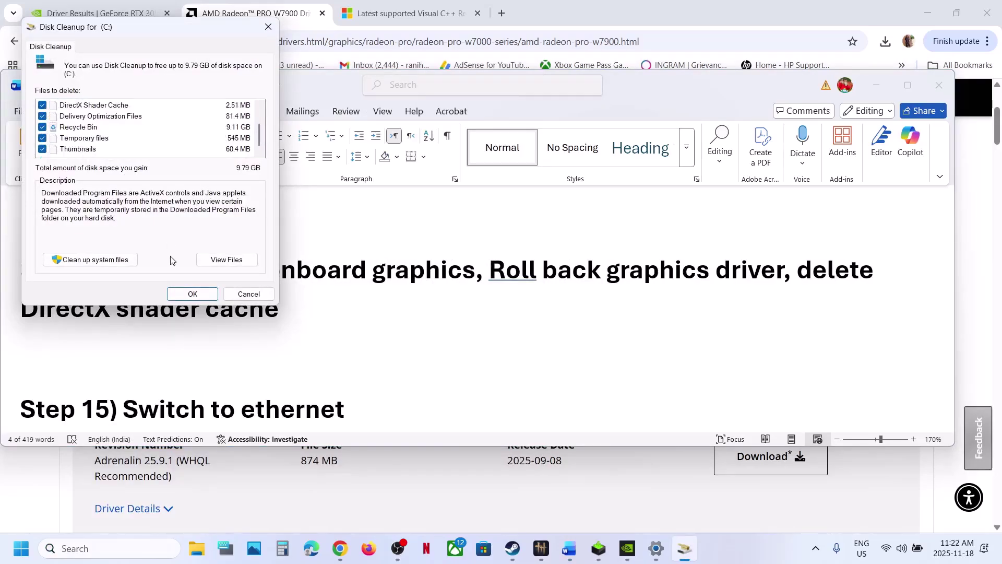
pyautogui.click(192, 294)
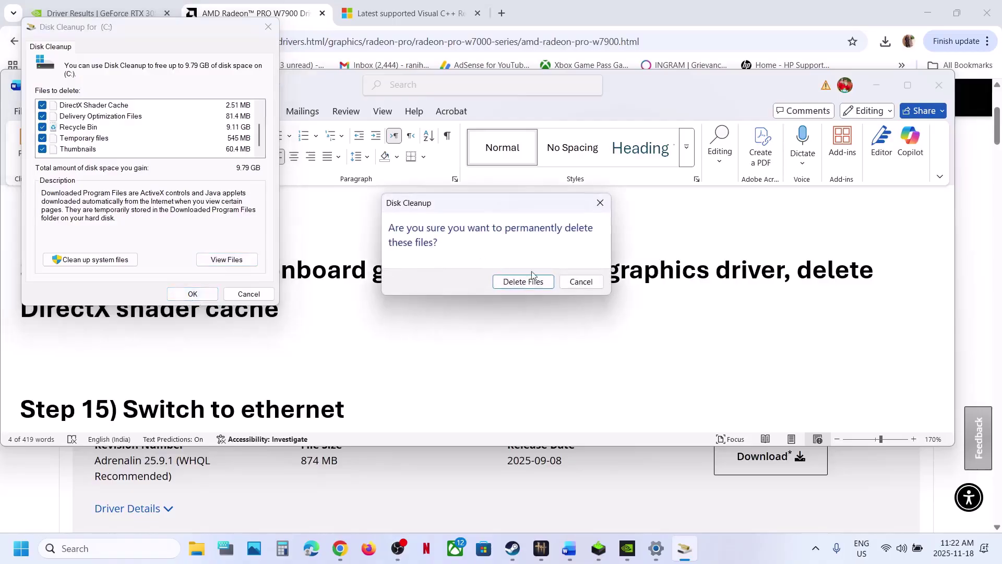
pyautogui.click(532, 276)
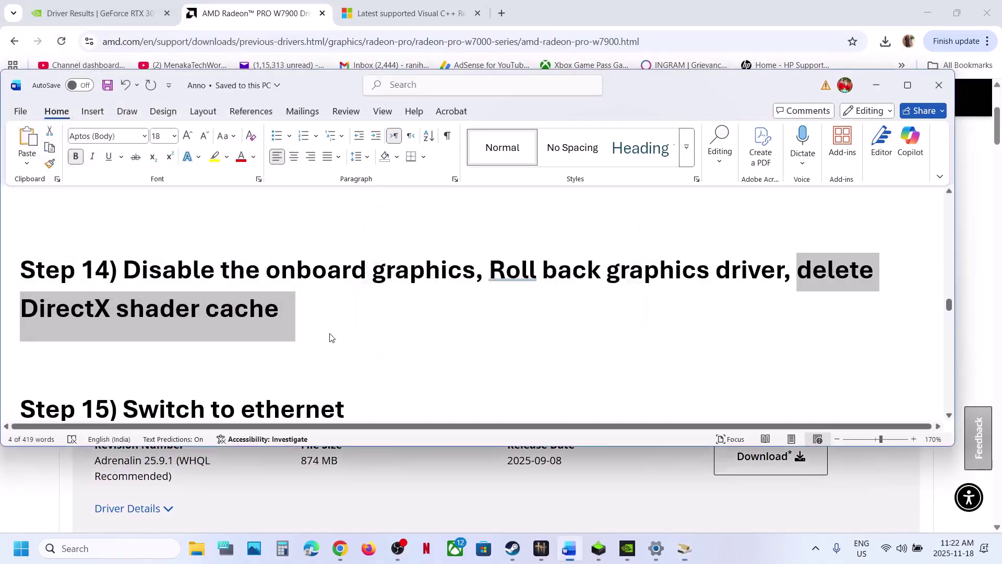
# Highlight "Switch to ethernet" in Step 15 of the notes and clear the selection.
pyautogui.scroll(-3, 329, 337)
pyautogui.moveTo(139, 310); pyautogui.dragTo(385, 316)
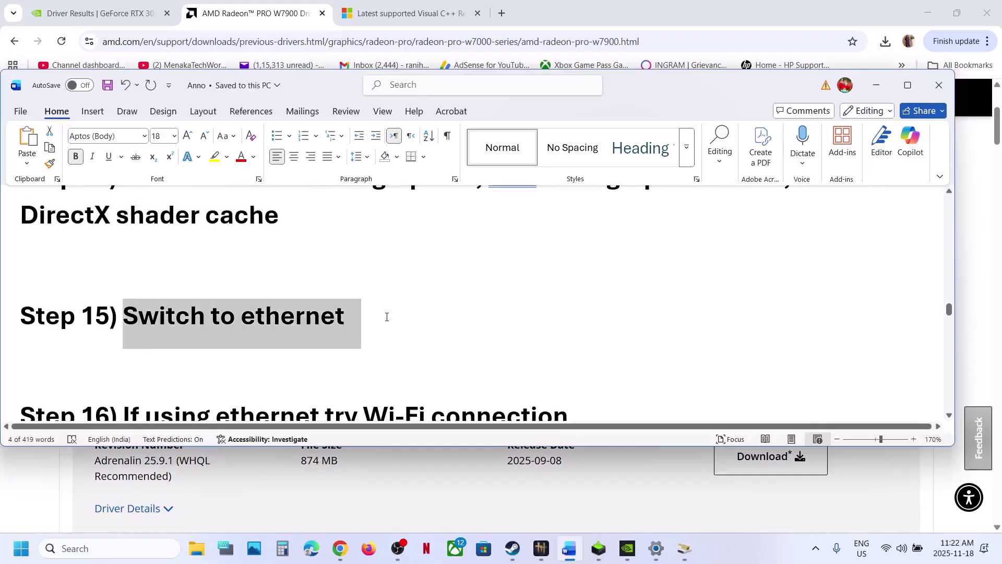
pyautogui.click(386, 320)
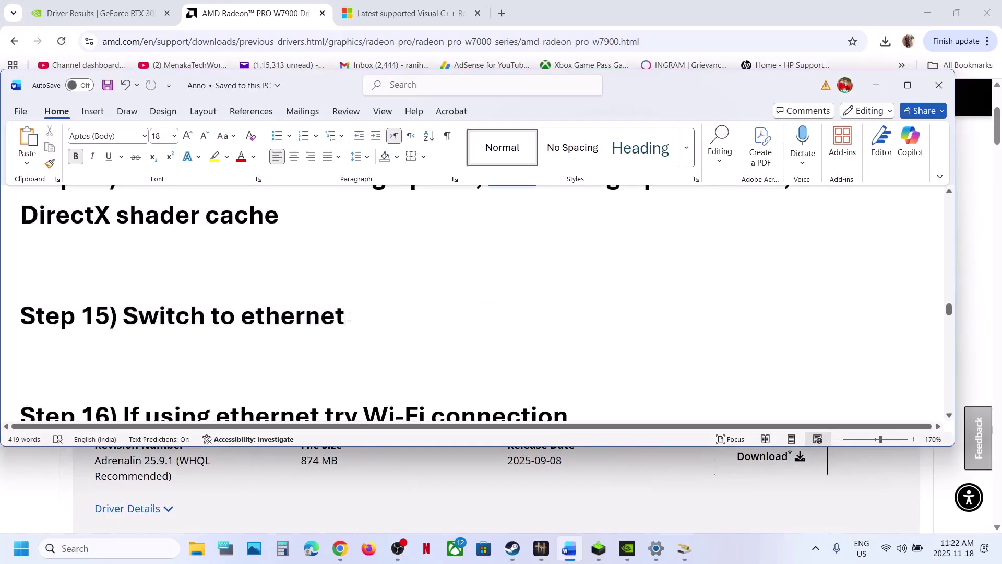
# Highlight "If using ethernet" and "Wi-Fi connection" in Step 16 of the notes and briefly point out the network status.
pyautogui.scroll(-3, 348, 314)
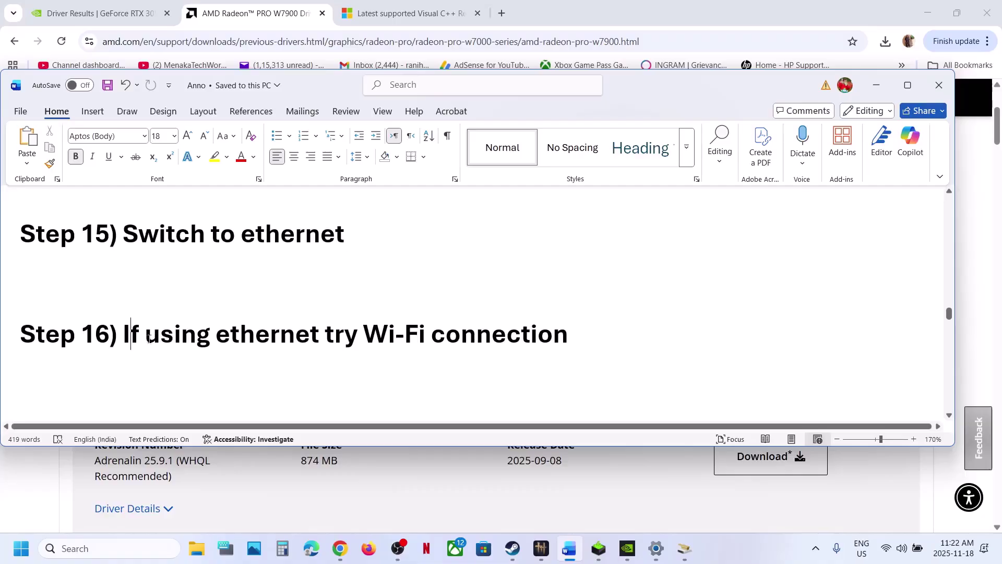
pyautogui.moveTo(128, 339); pyautogui.dragTo(323, 341)
pyautogui.moveTo(389, 339); pyautogui.dragTo(575, 346)
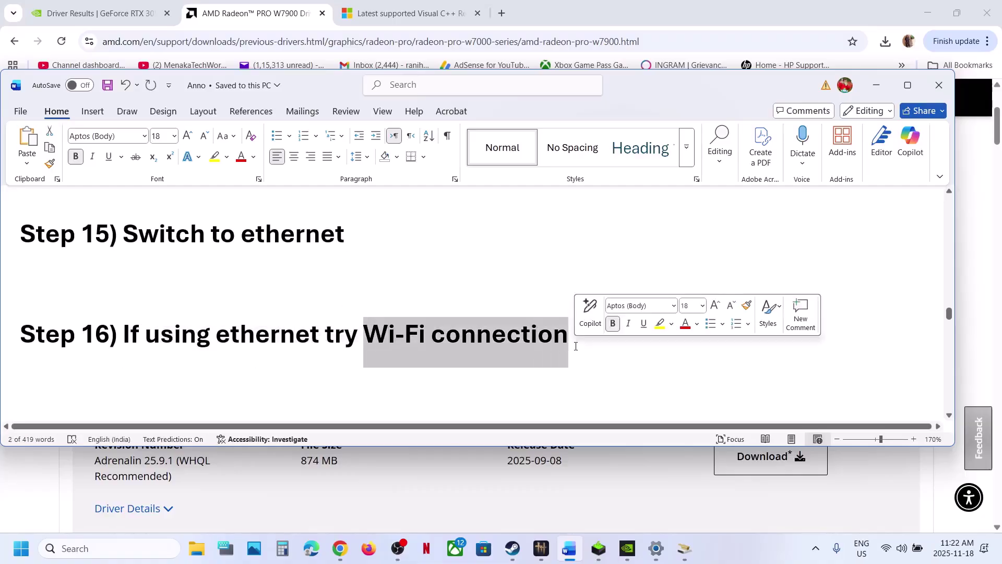
pyautogui.click(877, 549)
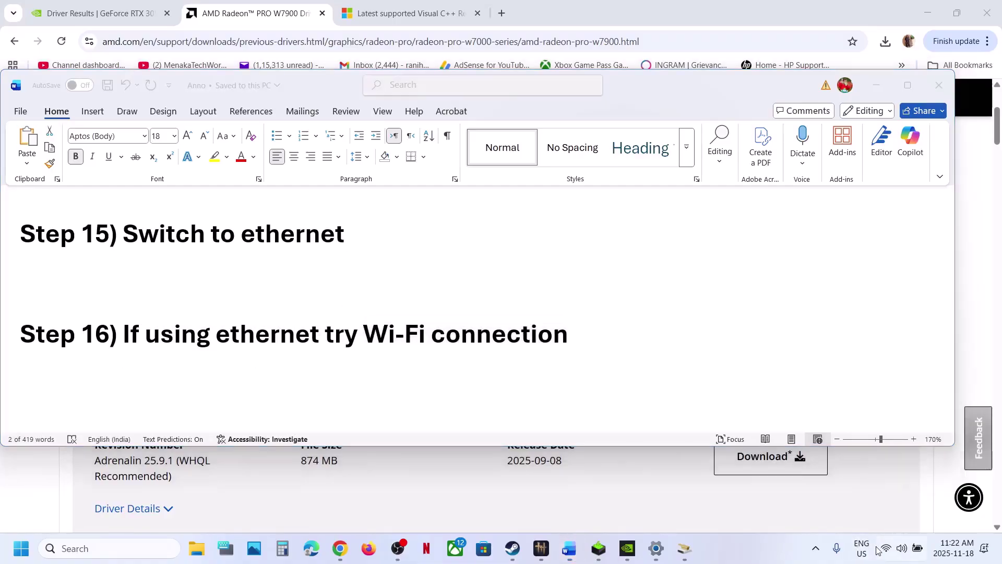
pyautogui.click(473, 385)
# Highlight "Turn VPN Off/On/close VPN" in Step 17 of the notes.
pyautogui.scroll(-1, 474, 386)
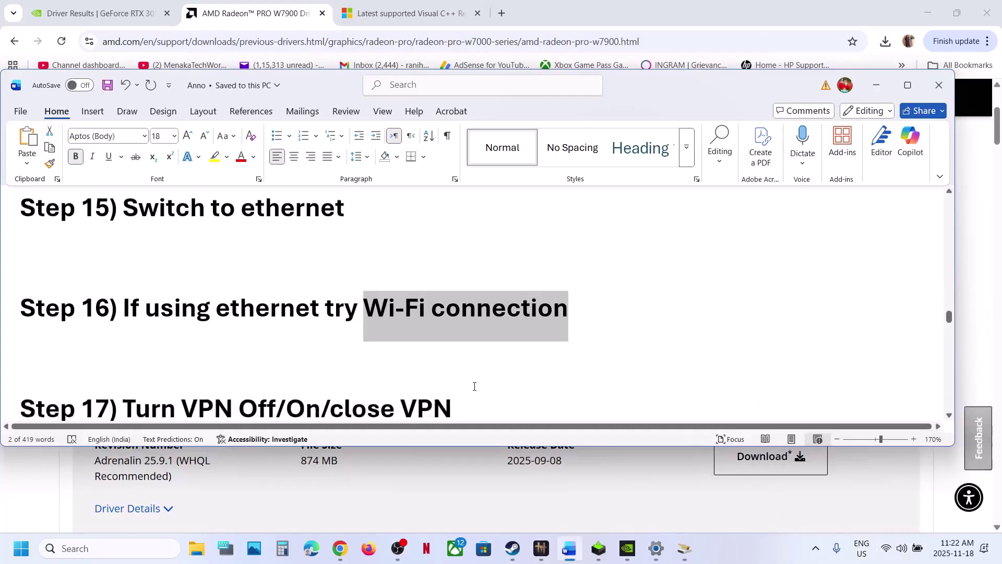
pyautogui.scroll(-2, 474, 386)
pyautogui.scroll(1, 475, 385)
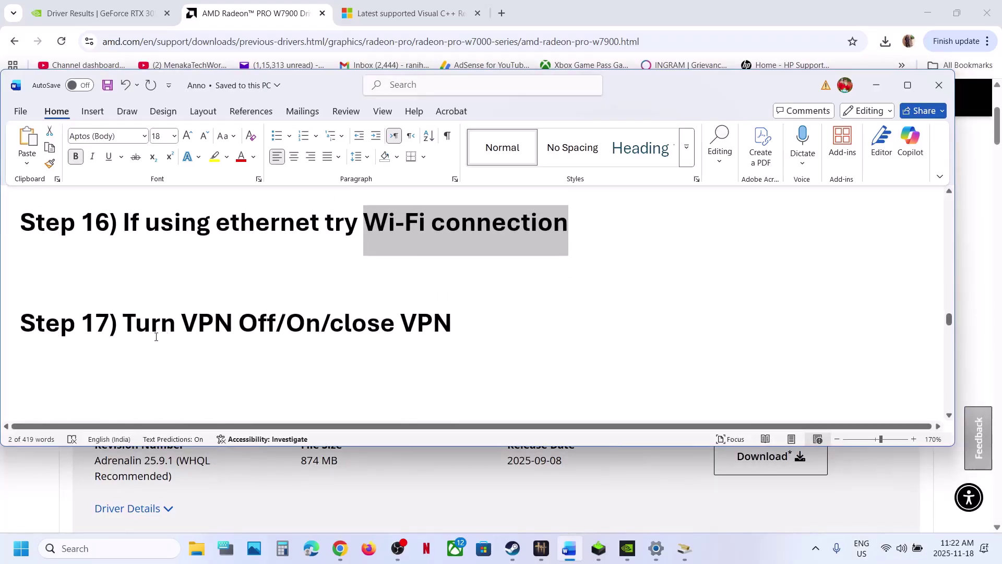
pyautogui.moveTo(155, 336); pyautogui.dragTo(443, 326)
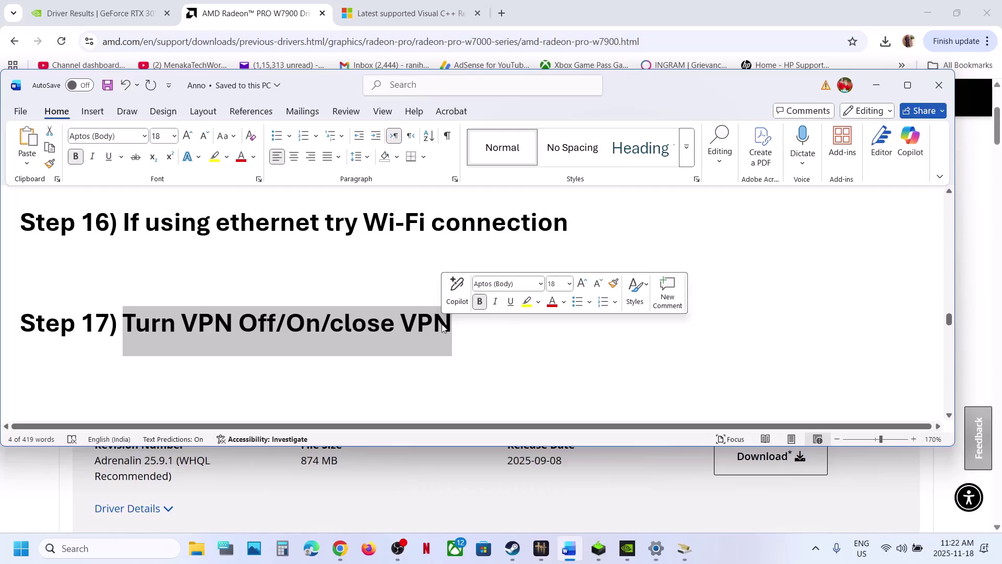
# Move on to Step 18, view Power Options under Hardware and Sound in Control Panel, and close it.
pyautogui.scroll(-5, 442, 326)
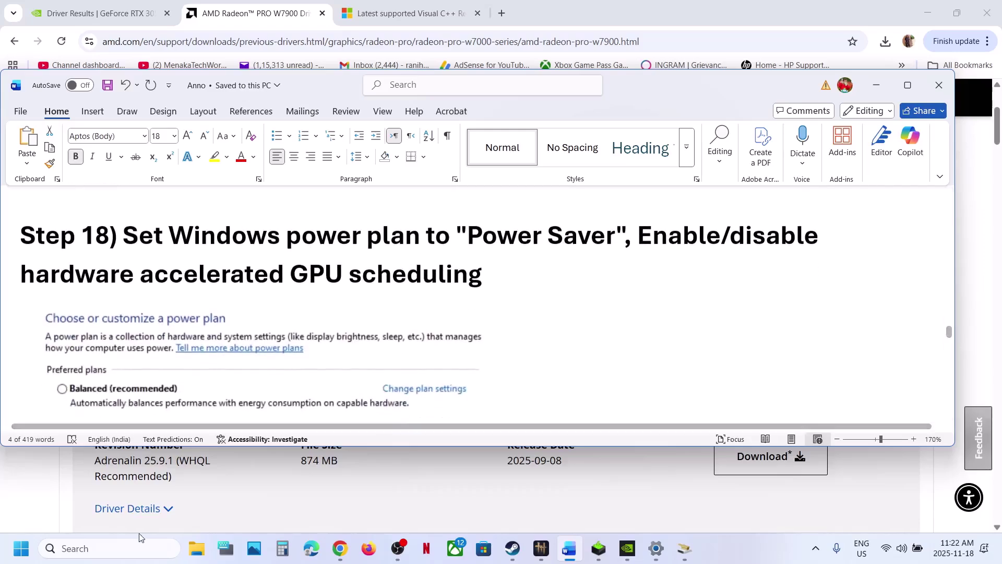
pyautogui.click(108, 547)
pyautogui.write('control')
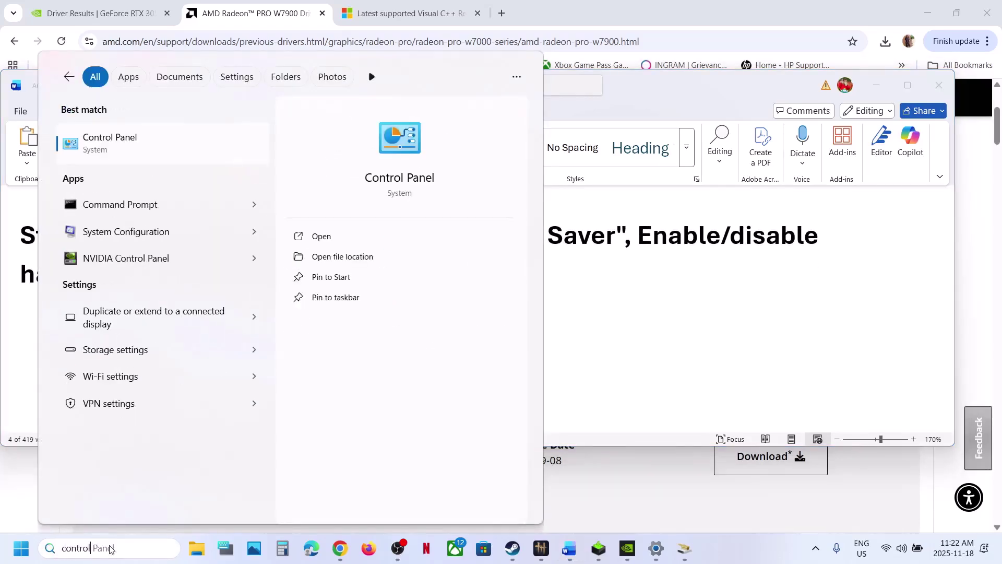
pyautogui.press('Return')
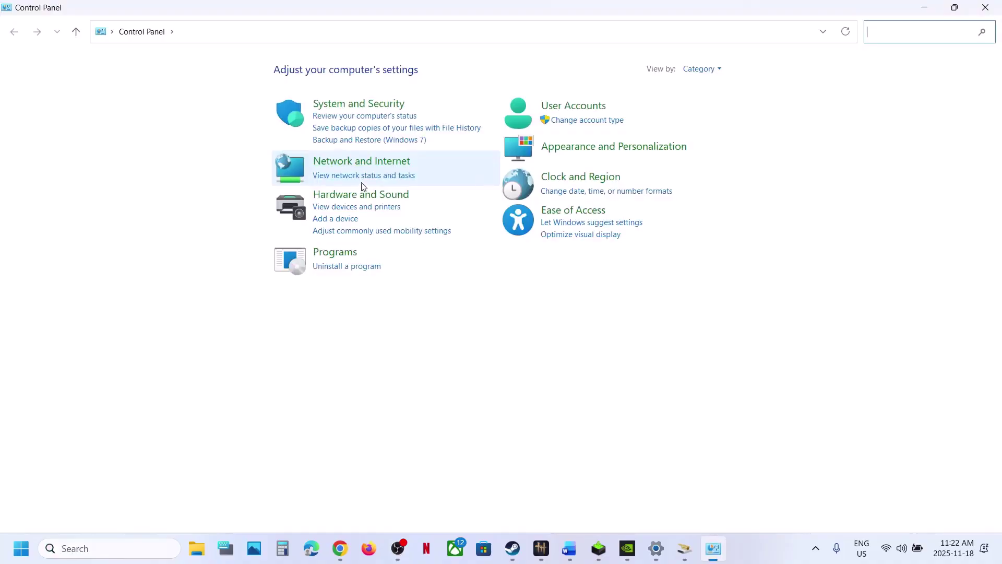
pyautogui.click(359, 194)
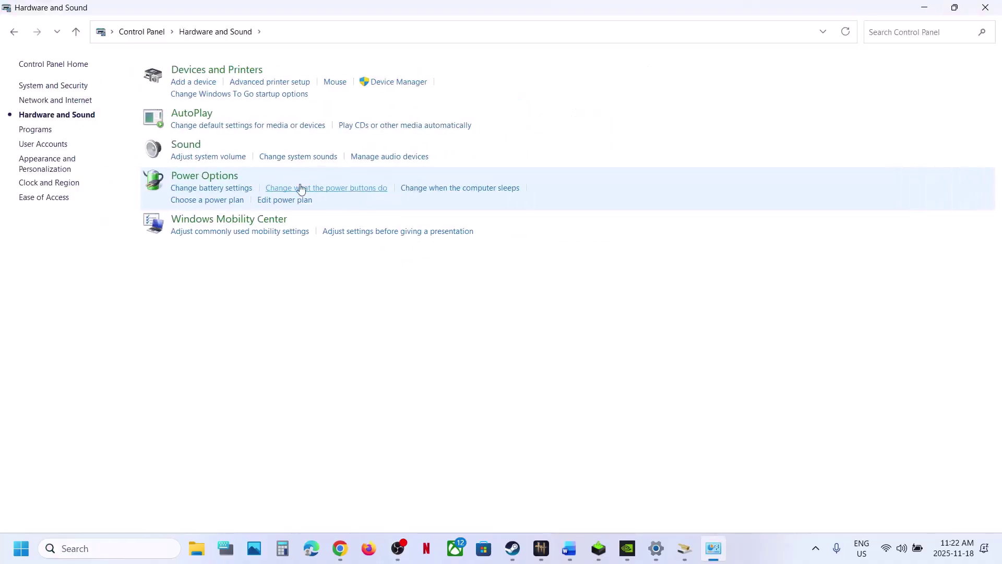
pyautogui.click(212, 180)
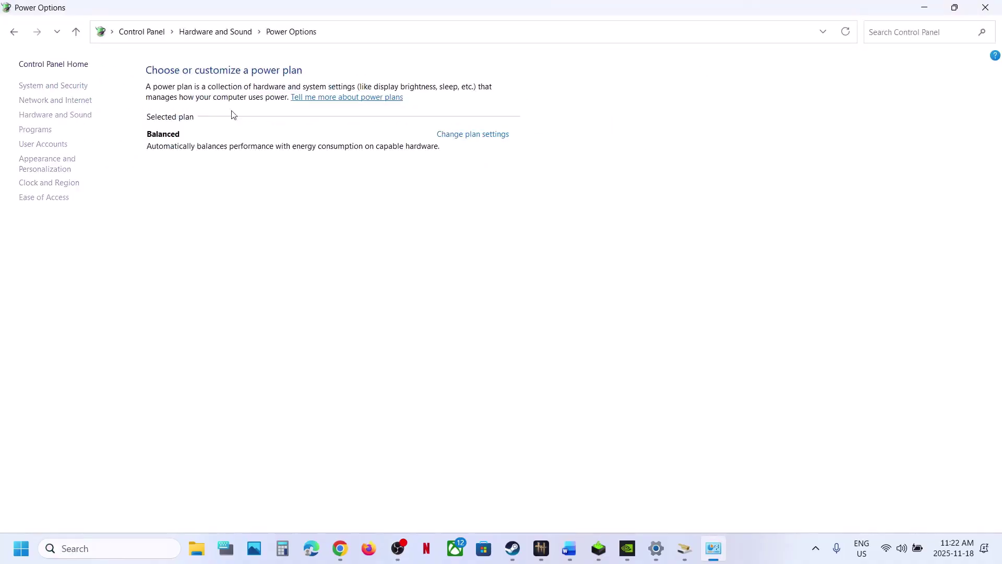
pyautogui.click(985, 7)
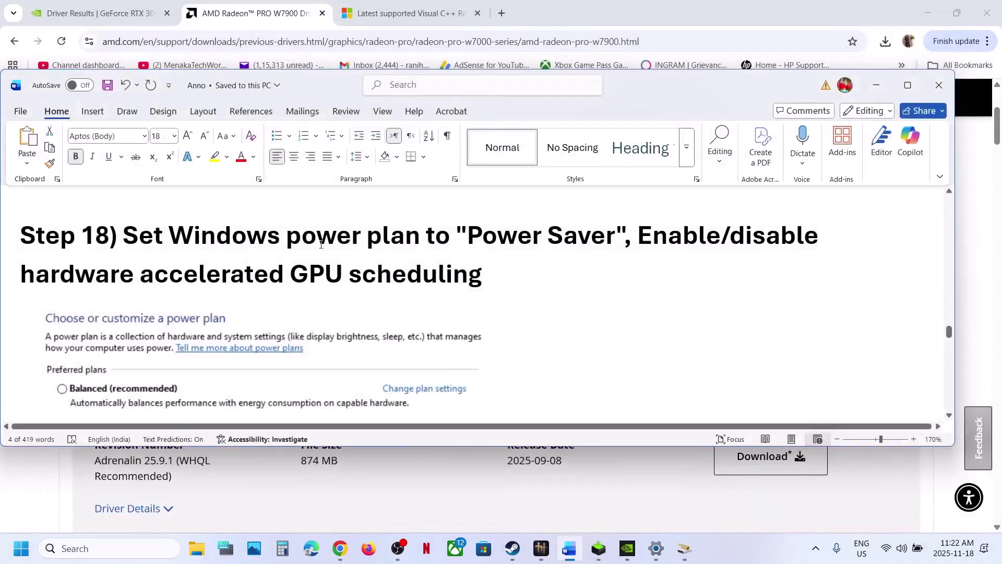
# Maximize the notes, point out the Power saver plan in the Step 18 picture, and highlight "Enable/disable hardware accelerated GPU scheduling".
pyautogui.click(907, 85)
pyautogui.scroll(-2, 155, 351)
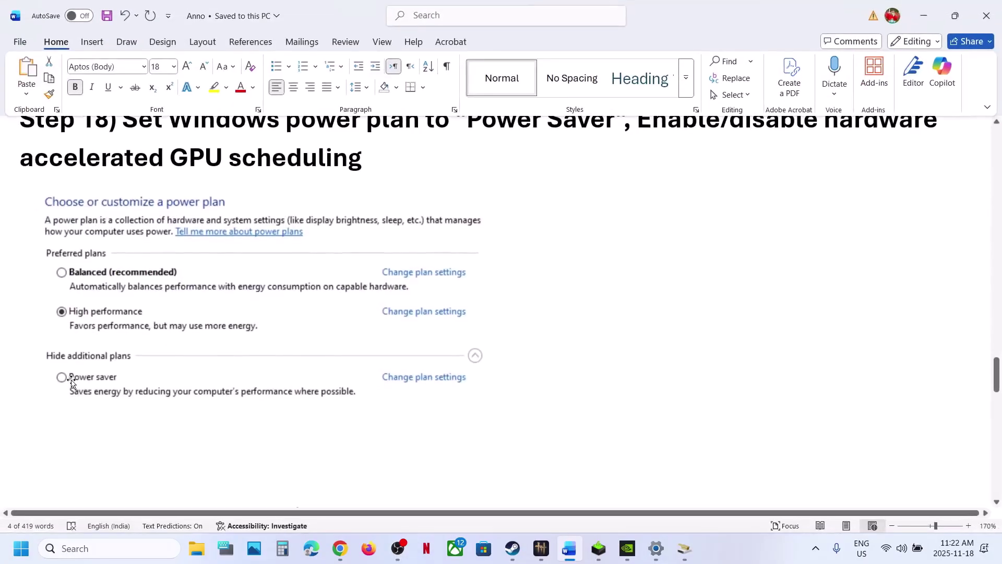
pyautogui.click(63, 377)
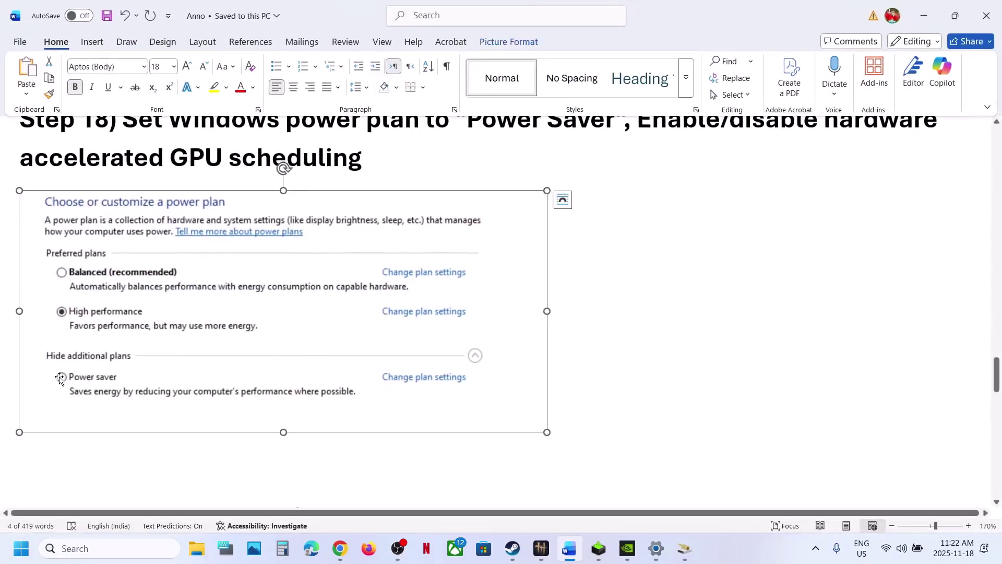
pyautogui.click(513, 550)
pyautogui.click(512, 553)
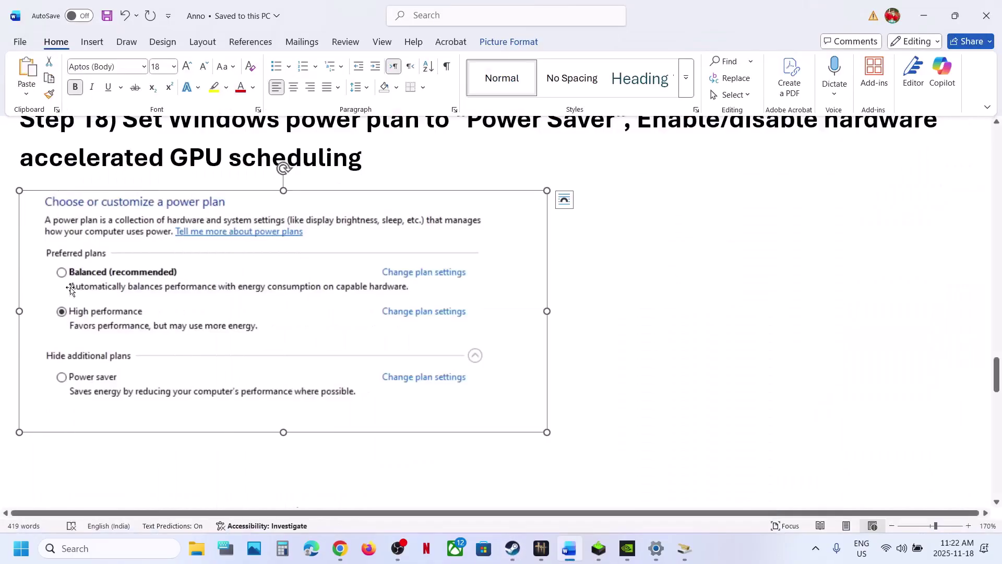
pyautogui.click(609, 164)
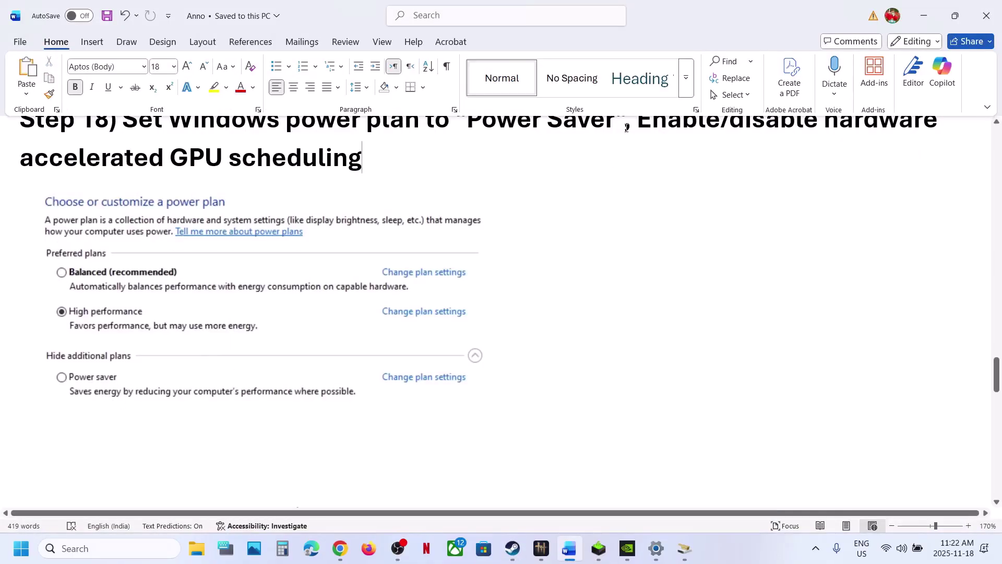
pyautogui.scroll(1, 626, 128)
pyautogui.moveTo(636, 148); pyautogui.dragTo(399, 187)
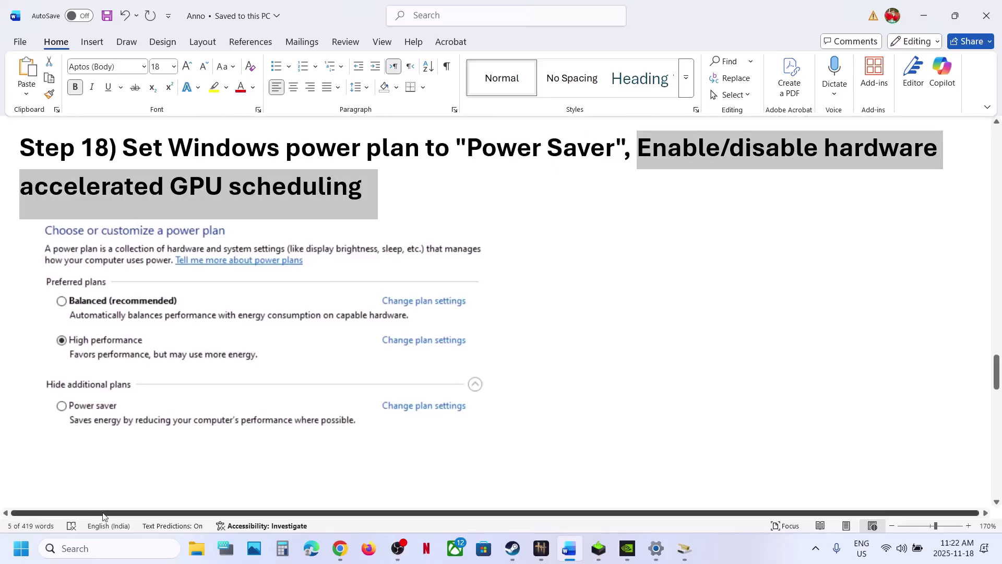
# Open the Windows Graphics settings and turn on Hardware-accelerated GPU scheduling in the advanced graphics settings.
pyautogui.click(81, 548)
pyautogui.write('gamerap')
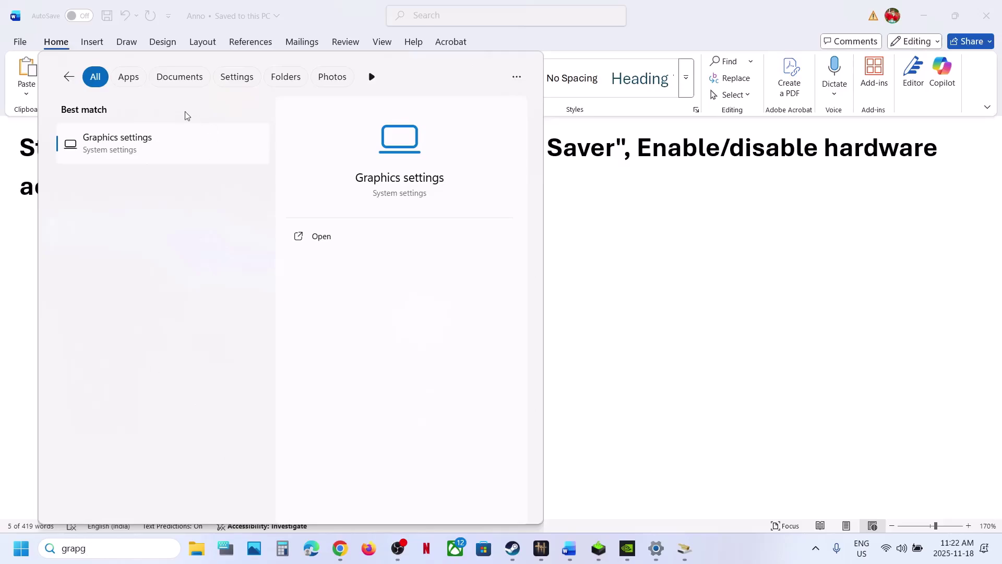
pyautogui.click(145, 146)
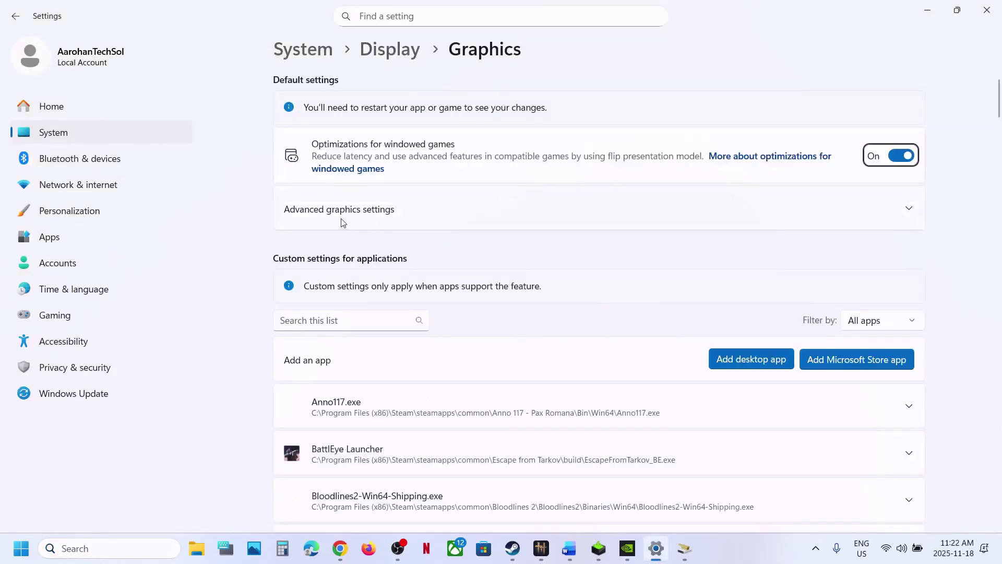
pyautogui.click(341, 217)
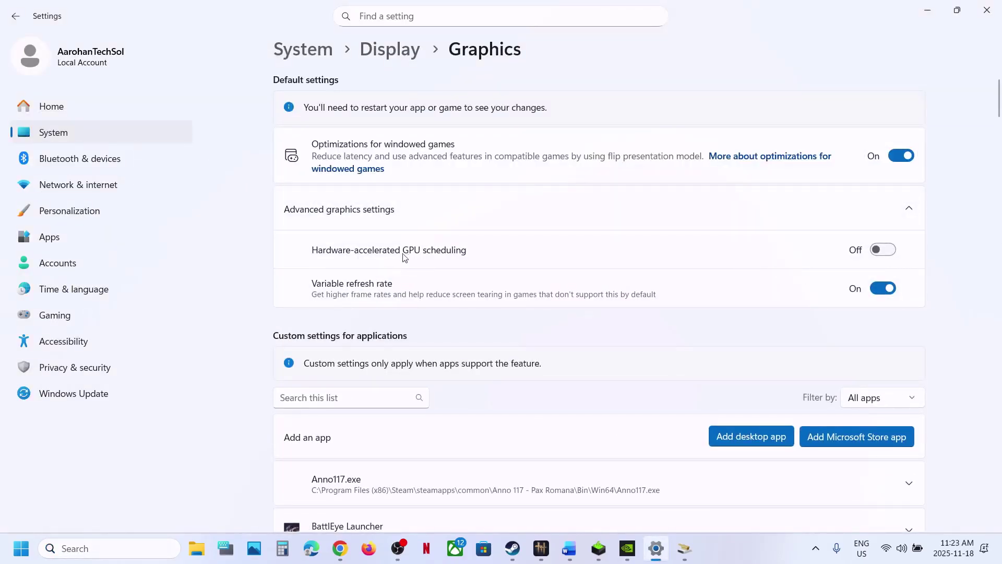
pyautogui.click(891, 249)
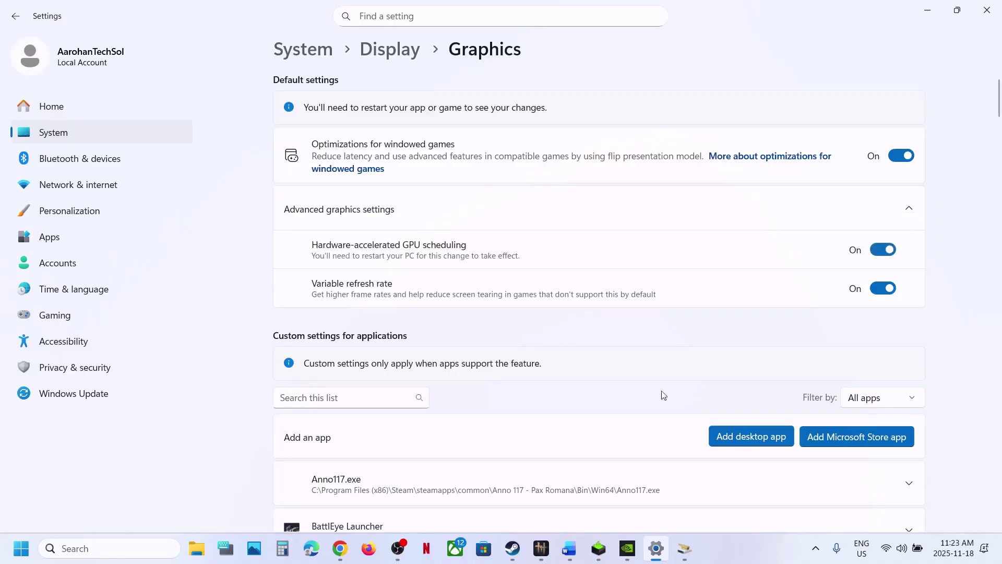
# Show Steam as the place to launch the game and turn off Hardware-accelerated GPU scheduling.
pyautogui.click(511, 557)
pyautogui.click(512, 557)
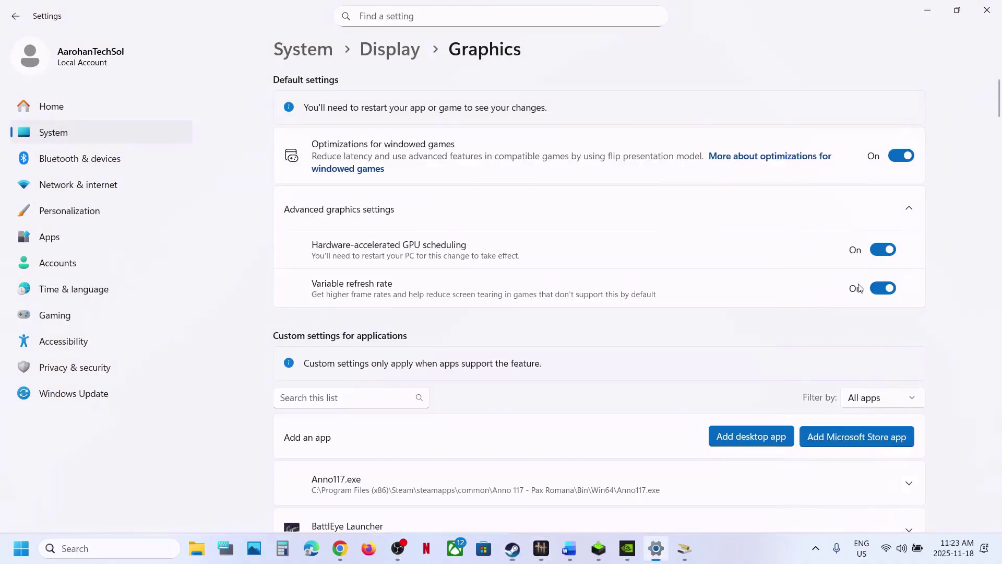
pyautogui.click(884, 251)
pyautogui.click(512, 549)
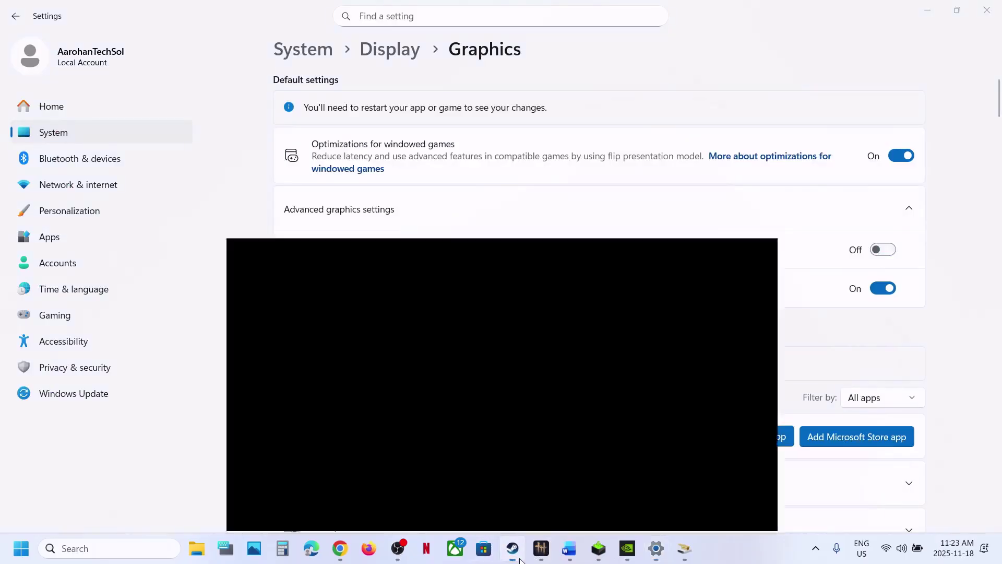
# Return to the Word notes, copy "View Advanced system settings" and use it in Windows search to open System Properties.
pyautogui.click(569, 549)
pyautogui.scroll(-5, 406, 358)
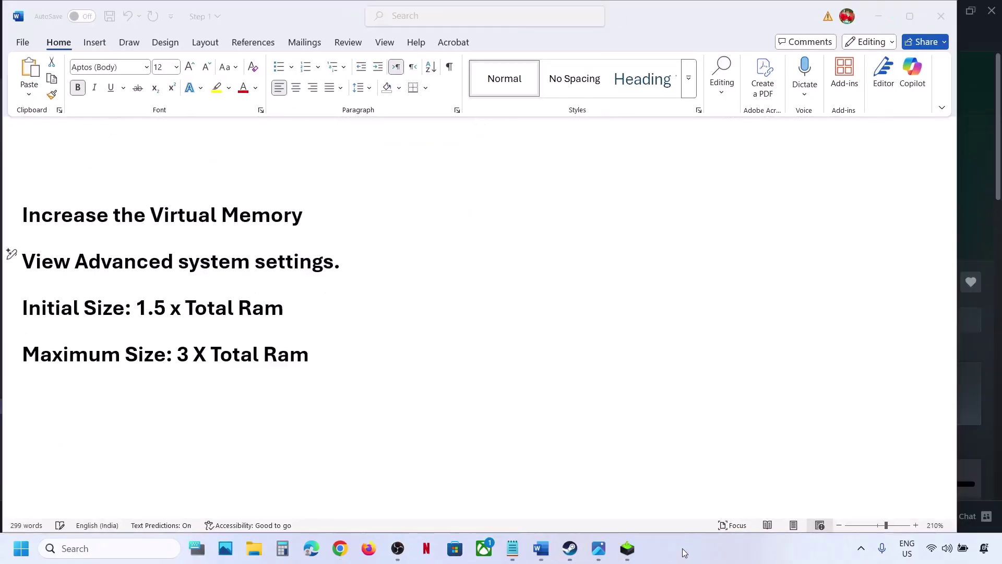
pyautogui.tripleClick(309, 256)
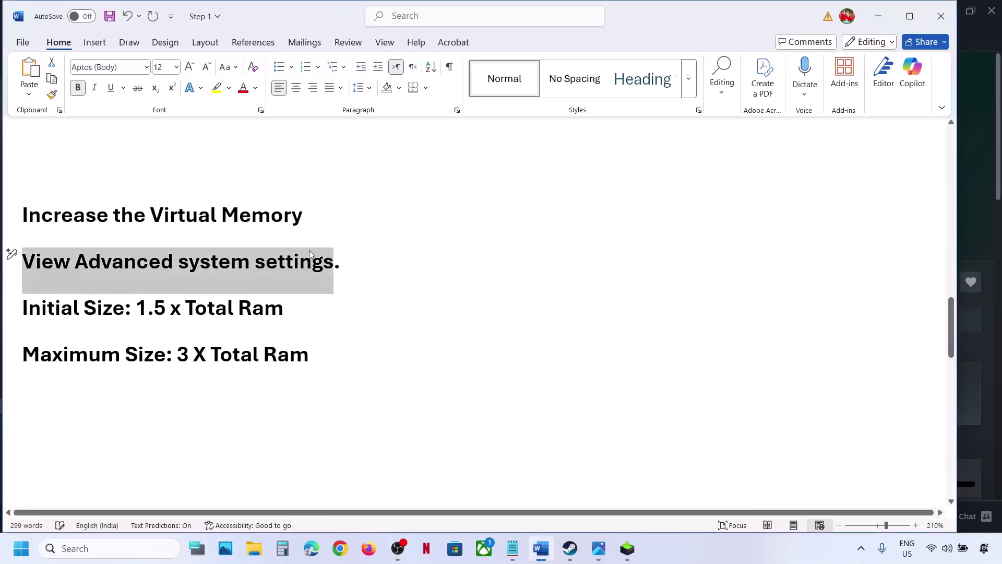
pyautogui.rightClick(188, 251)
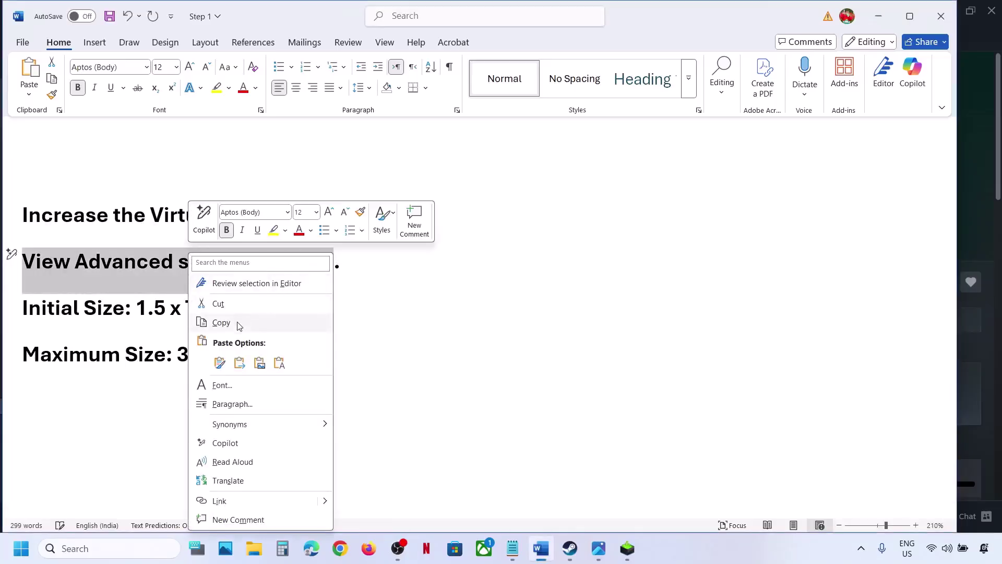
pyautogui.click(219, 319)
pyautogui.click(112, 548)
pyautogui.hotkey('ctrl', 'v')
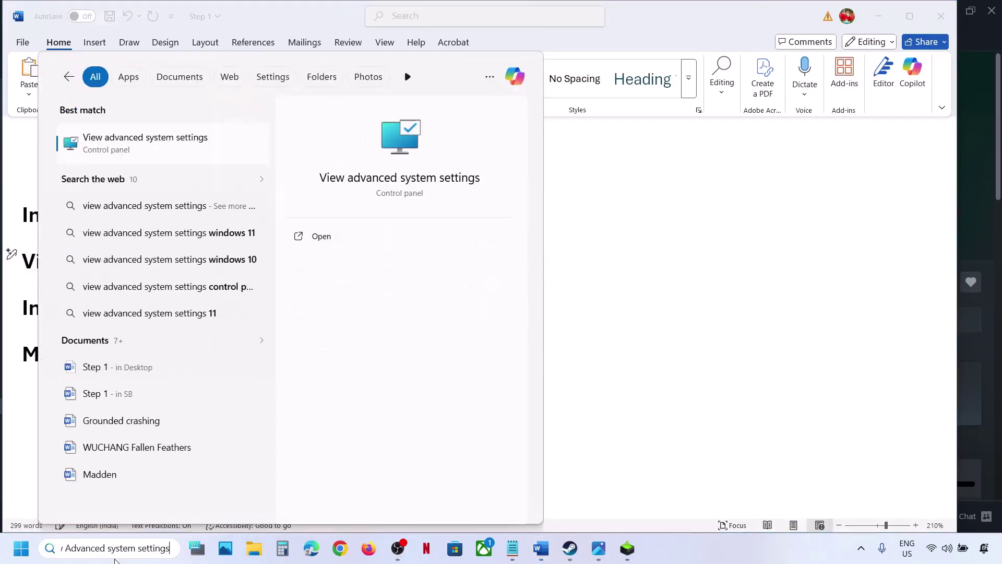
pyautogui.click(164, 151)
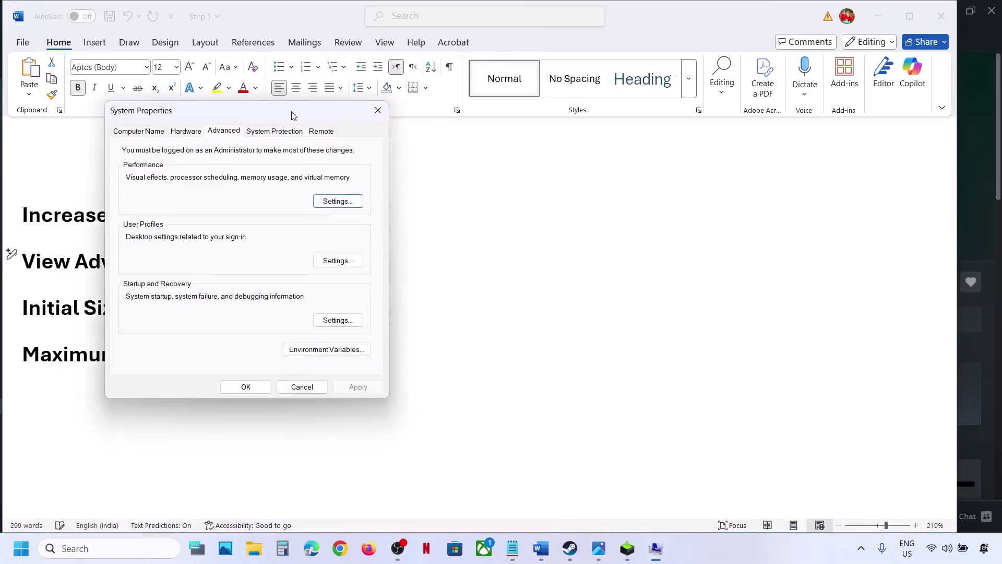
# Open the Virtual Memory settings, disable automatic paging file management for all drives, and choose Custom size for drive C:.
pyautogui.moveTo(291, 114); pyautogui.dragTo(817, 162)
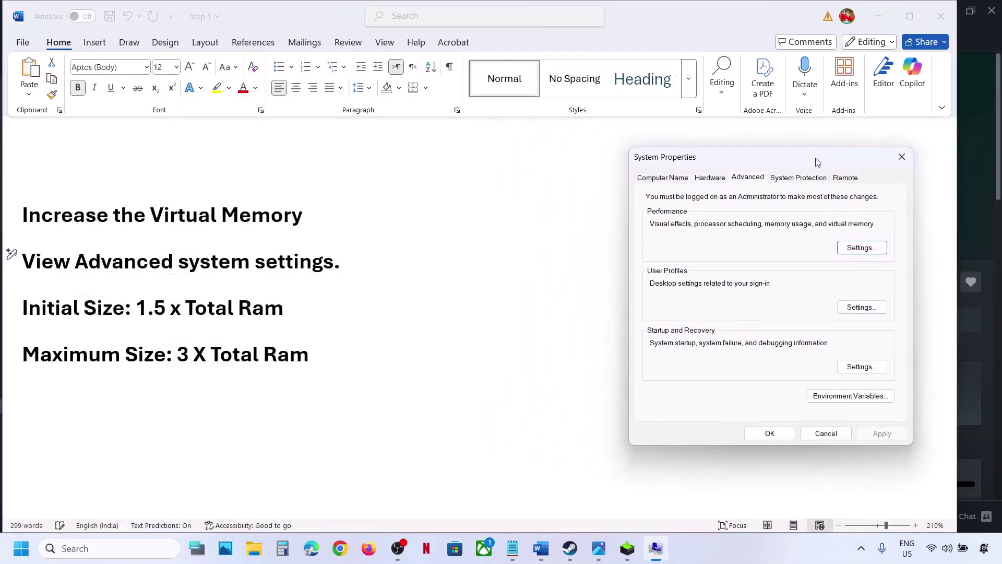
pyautogui.click(875, 247)
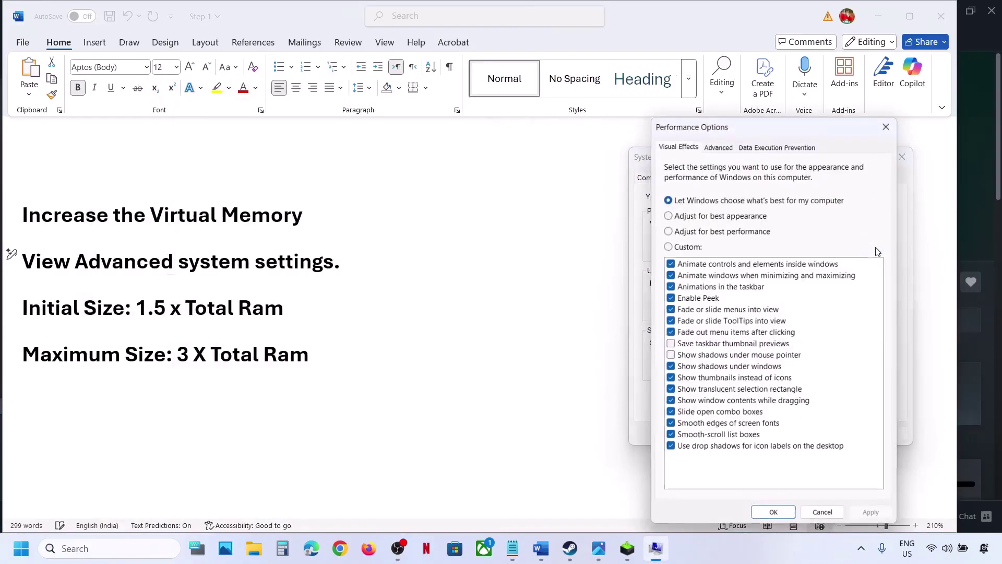
pyautogui.click(718, 147)
pyautogui.click(852, 324)
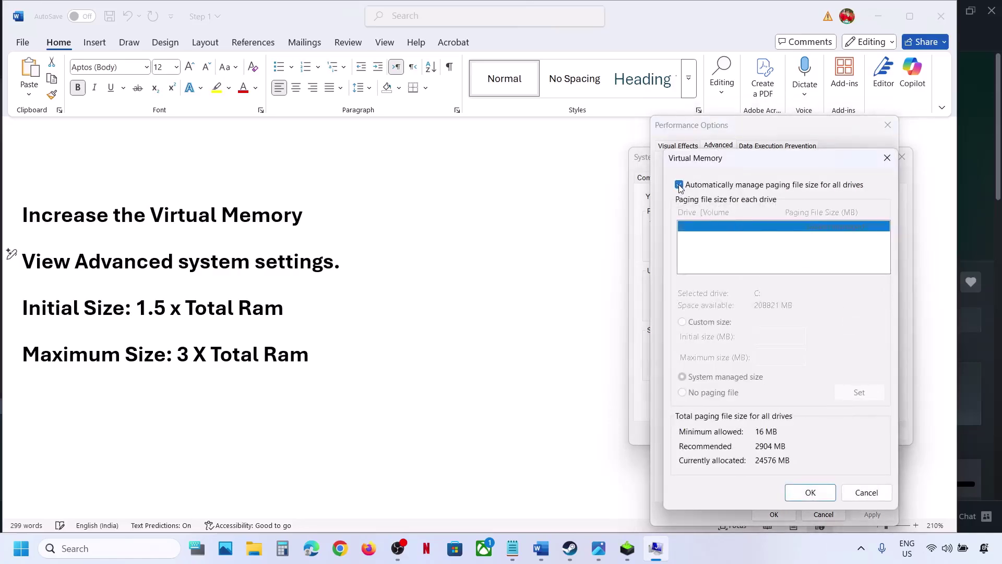
pyautogui.click(679, 185)
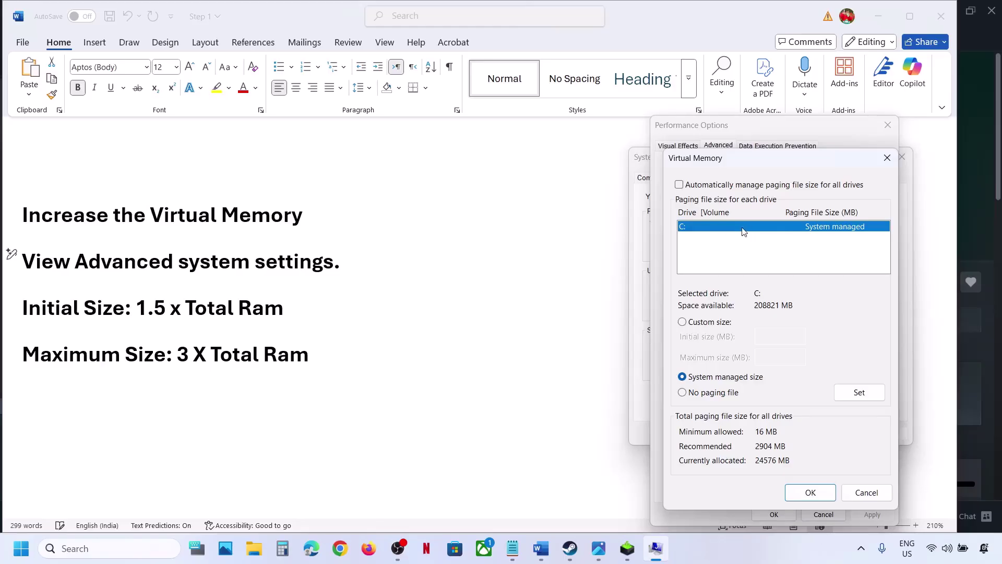
pyautogui.click(683, 322)
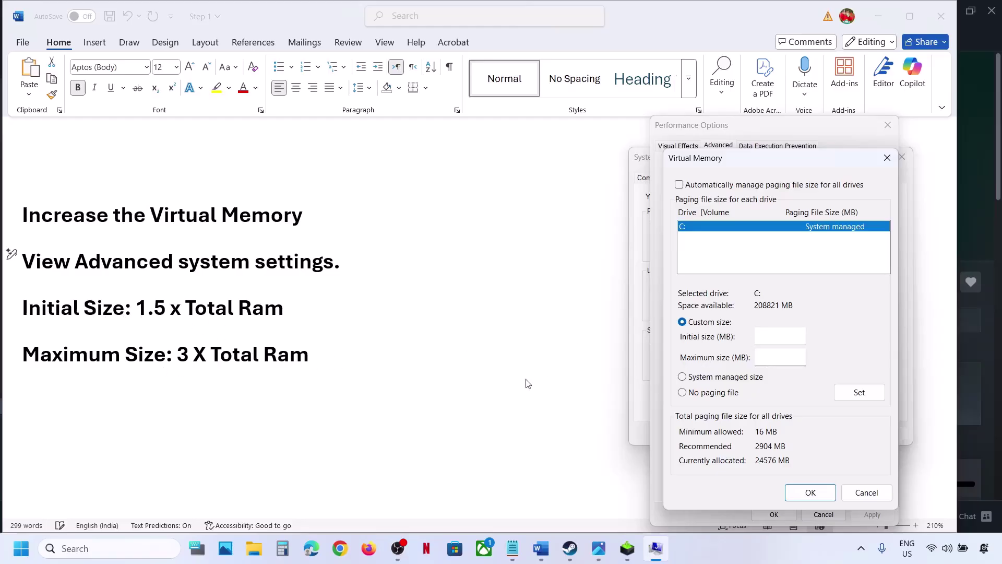
# Check the installed RAM on the System About page of Windows Settings, and close Settings.
pyautogui.press('super+i')
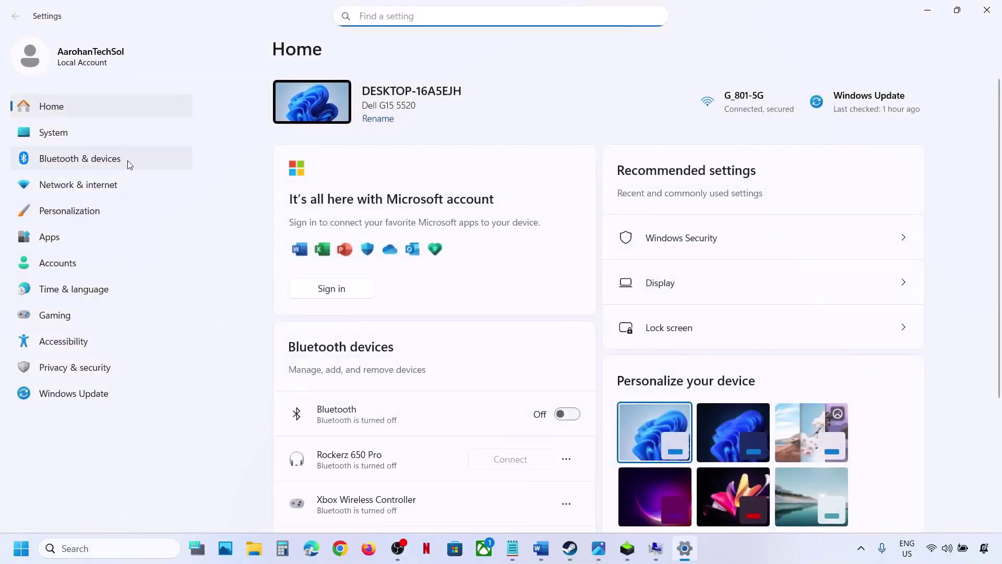
pyautogui.click(73, 138)
pyautogui.scroll(-4, 432, 422)
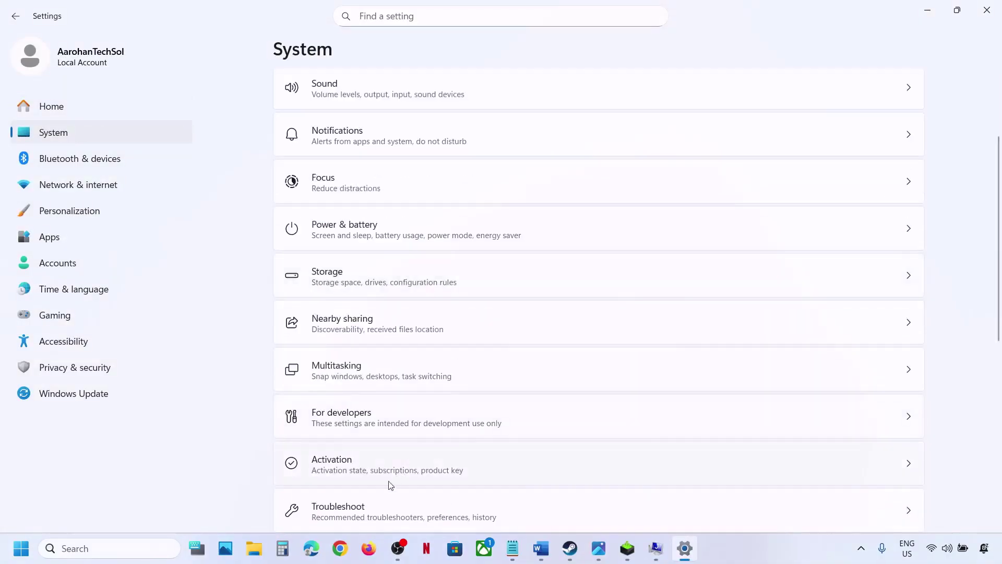
pyautogui.scroll(-6, 389, 485)
pyautogui.click(354, 459)
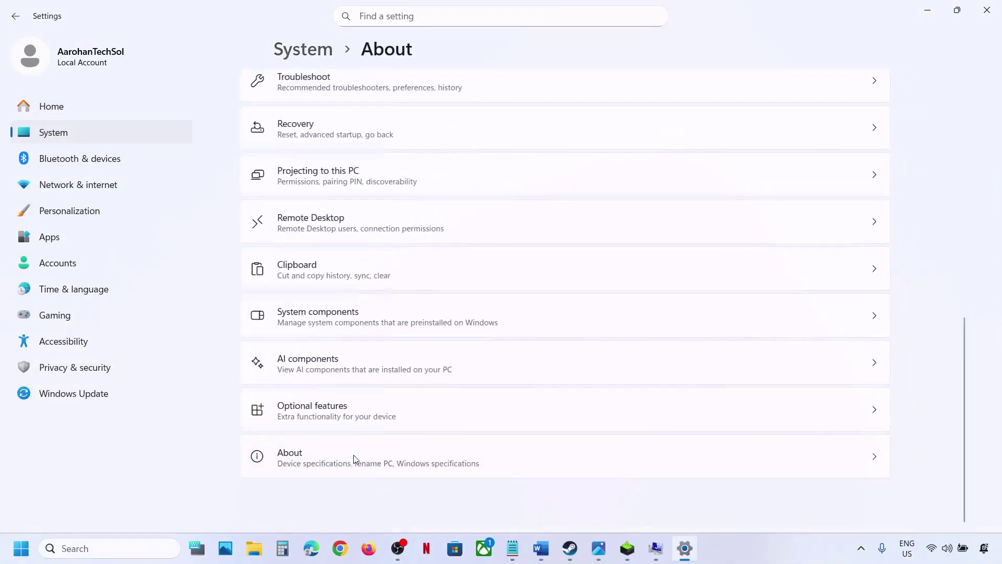
pyautogui.moveTo(387, 337); pyautogui.dragTo(417, 338)
pyautogui.click(986, 11)
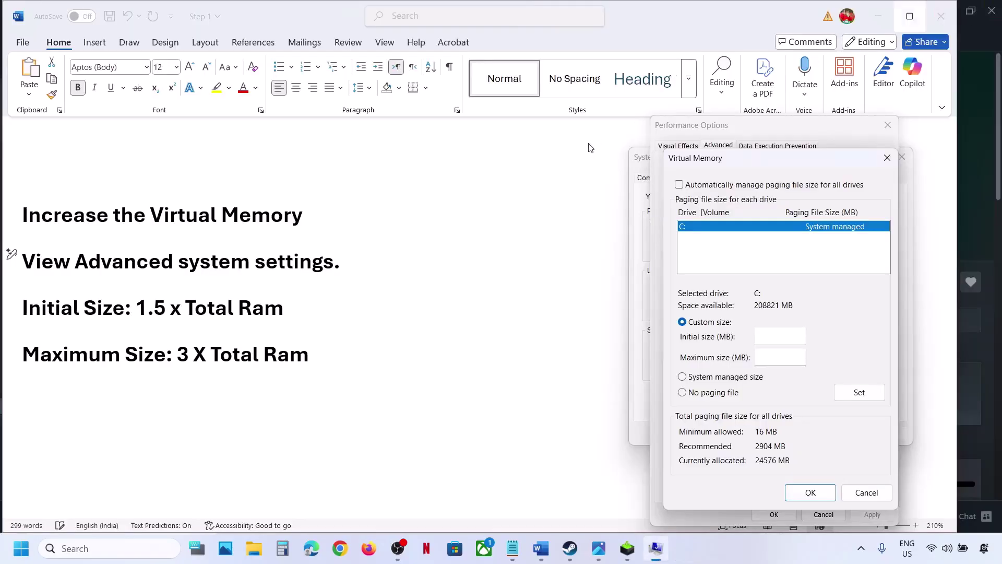
# Calculate 16 × 1024 × 1.5 in Calculator and enter 24576 MB as the initial paging file size for drive C:.
pyautogui.click(282, 548)
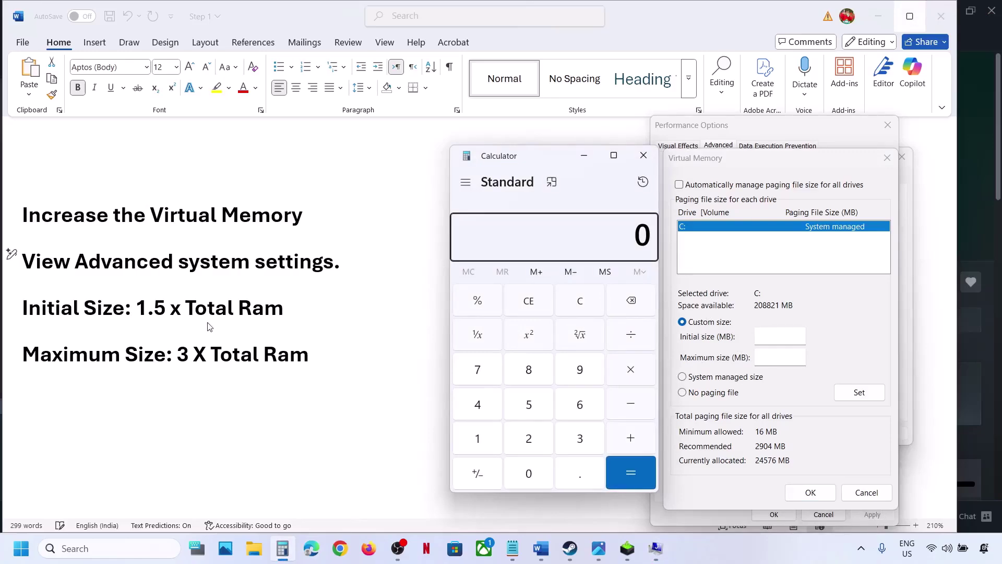
pyautogui.click(583, 305)
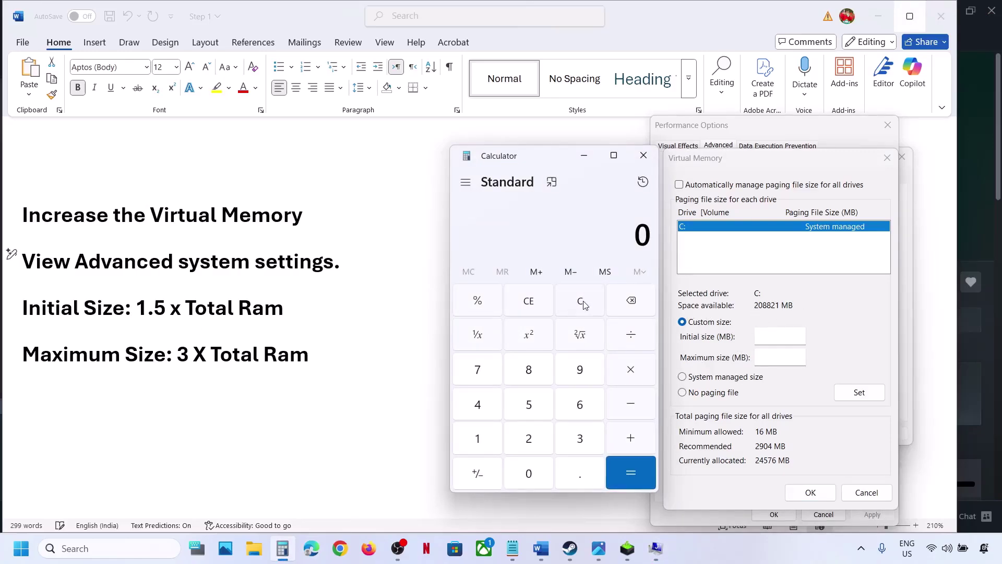
pyautogui.write('16 ×*1024')
pyautogui.press('Return')
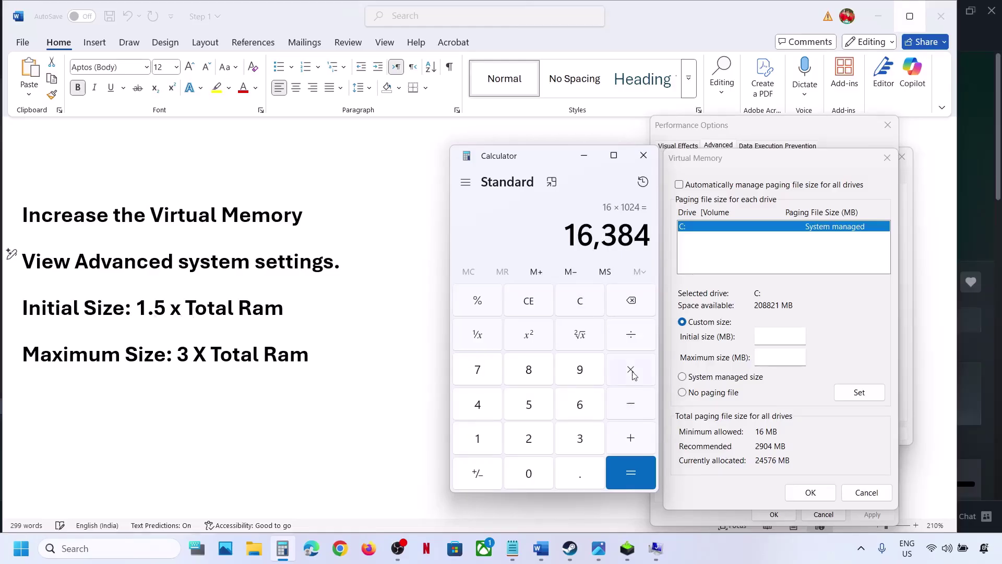
pyautogui.write('*1.5')
pyautogui.press('Return')
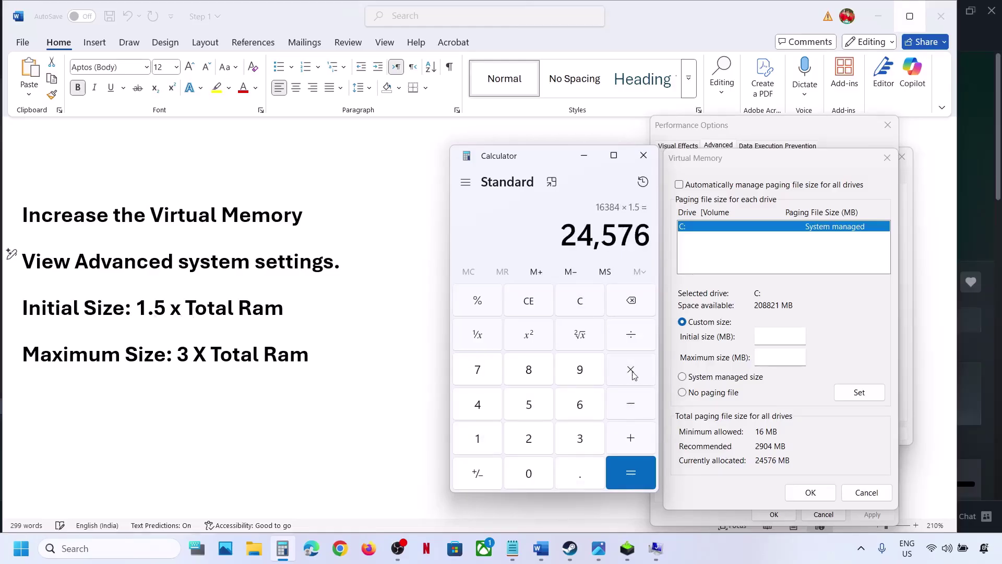
pyautogui.click(783, 338)
pyautogui.write('24576')
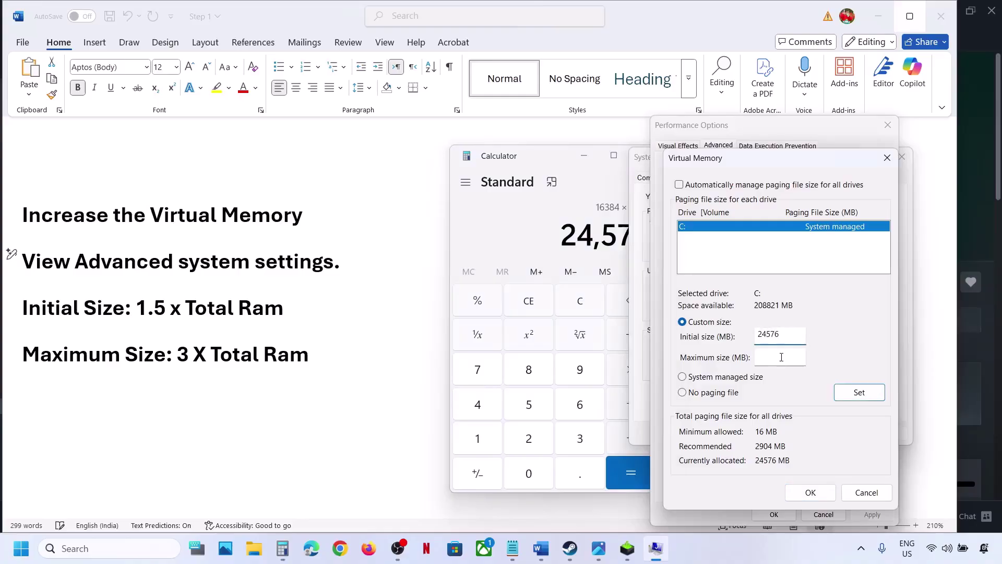
# Clear Calculator, compute 16 × 1024 × 3, and return to the maximum paging file size entry for drive C:.
pyautogui.click(781, 357)
pyautogui.click(581, 302)
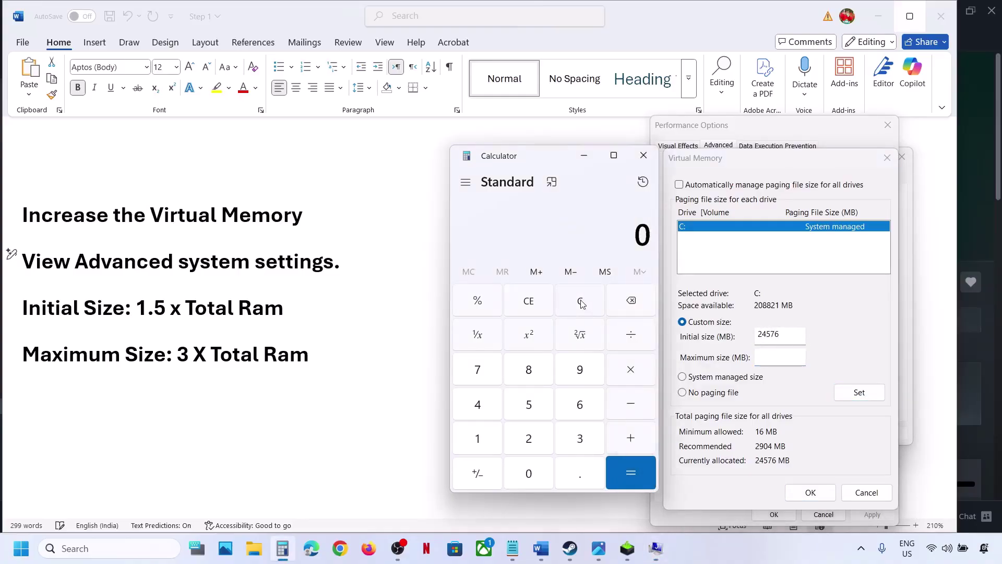
pyautogui.write('16 × 1024')
pyautogui.press('Return')
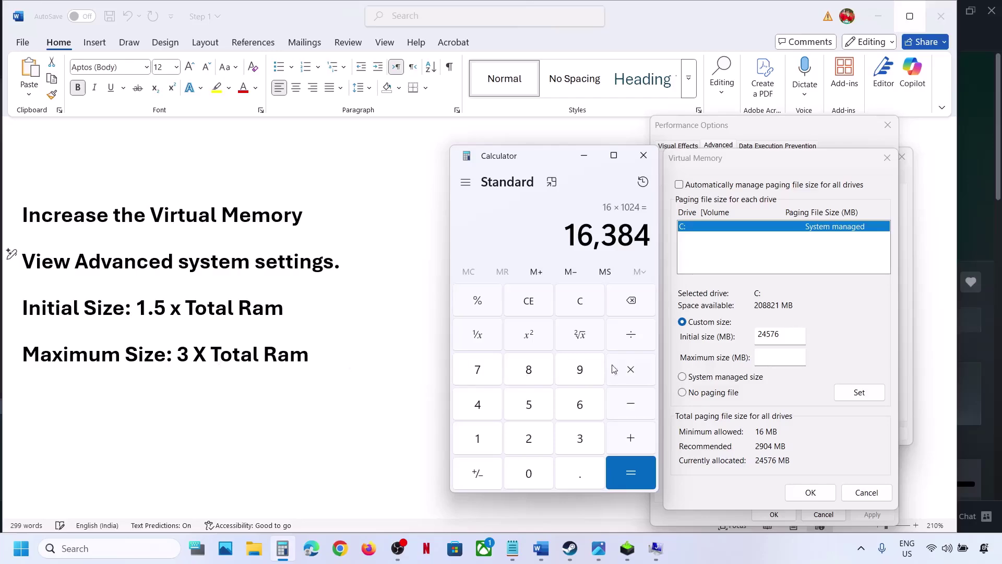
pyautogui.click(634, 381)
pyautogui.press('3')
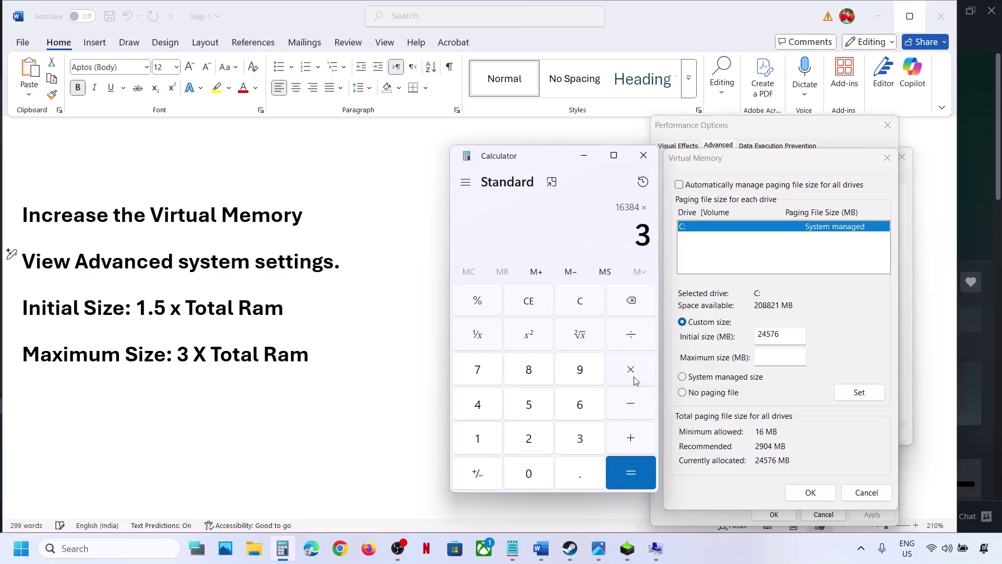
pyautogui.press('Return')
pyautogui.click(772, 353)
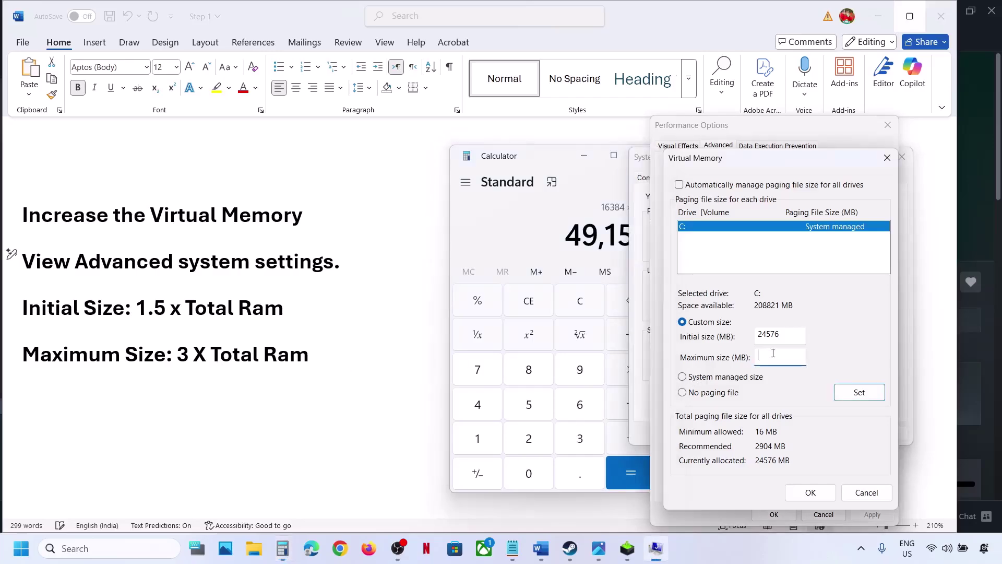